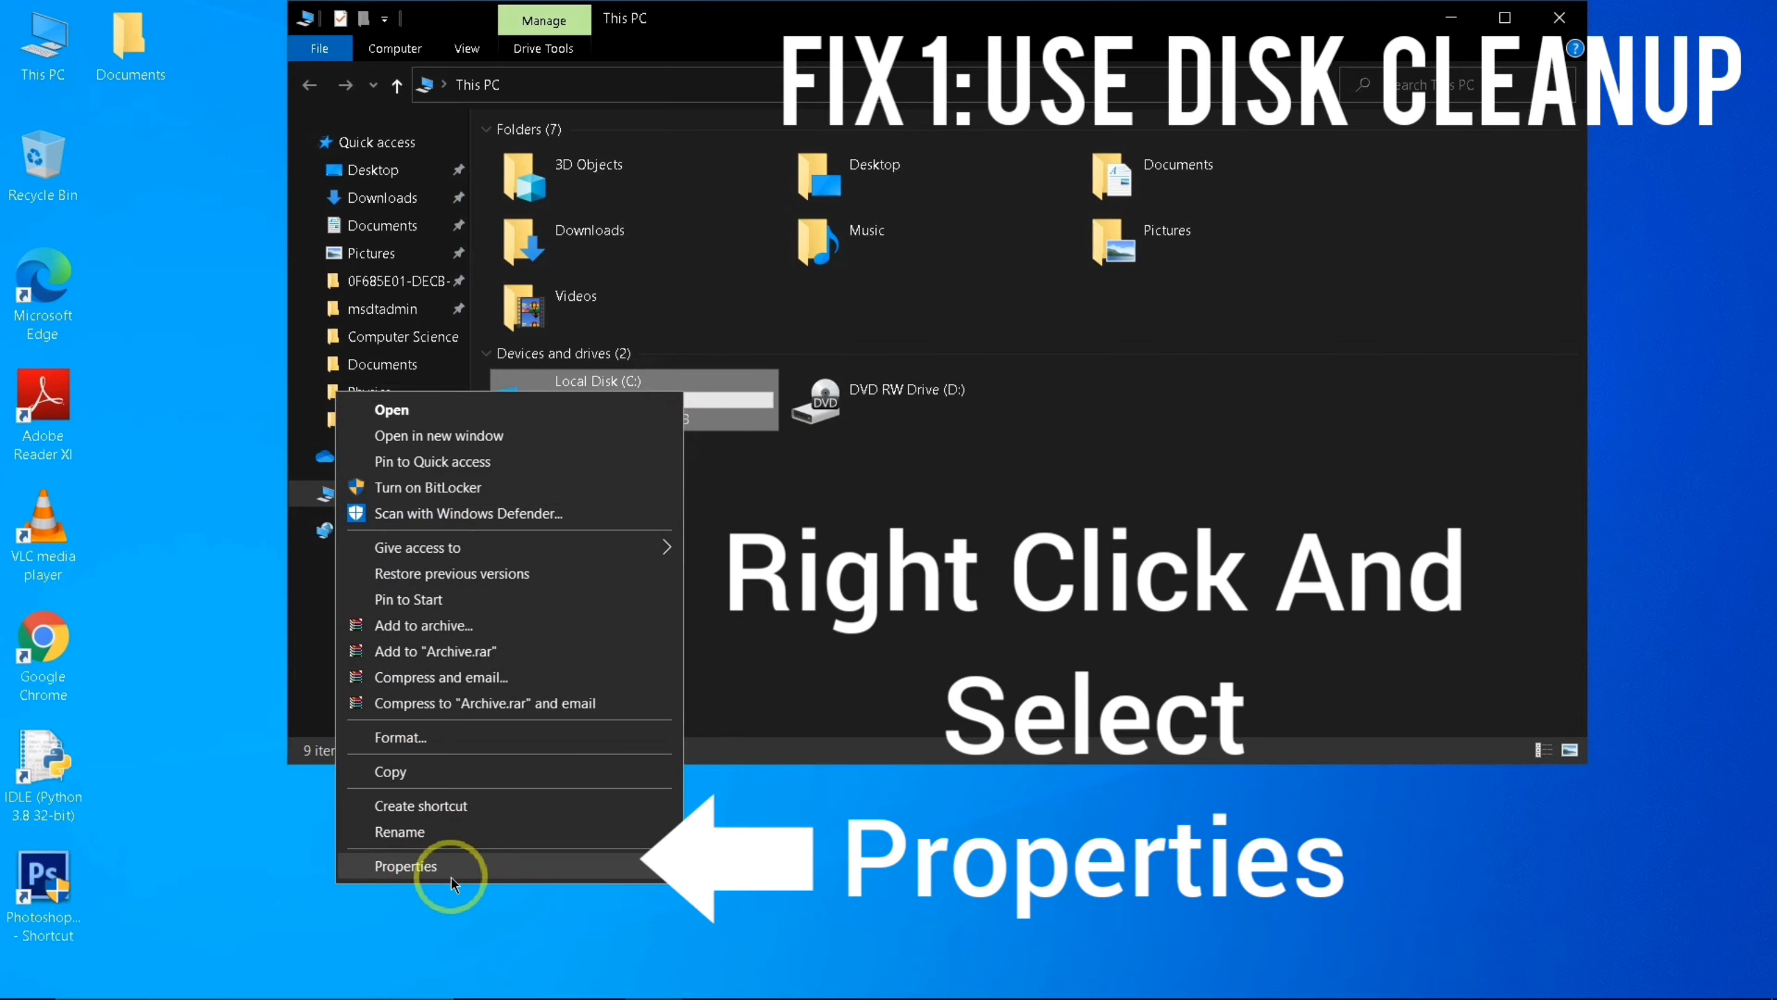
Open the properties of Local Disk (C:) and start Disk Cleanup for the drive
{"action": "left_click", "coordinate": [455, 873]}
{"action": "left_click_drag", "start_coordinate": [847, 433], "coordinate": [838, 183]}
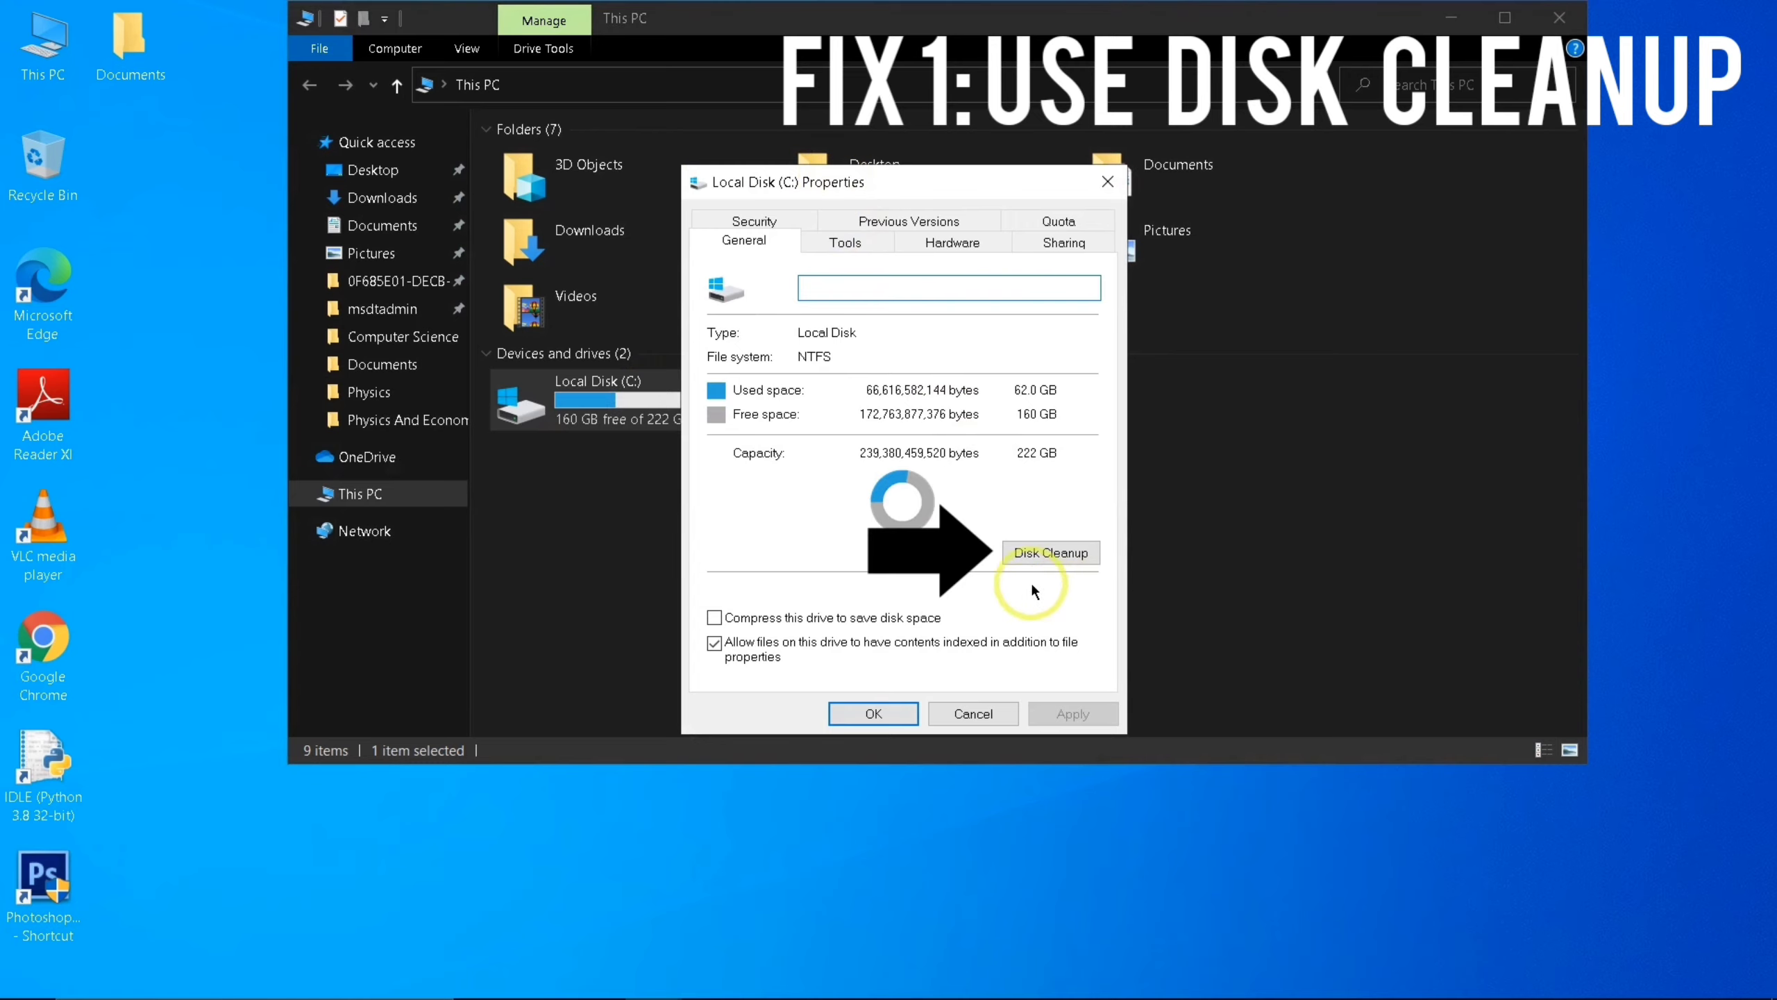
{"action": "left_click", "coordinate": [1063, 559]}
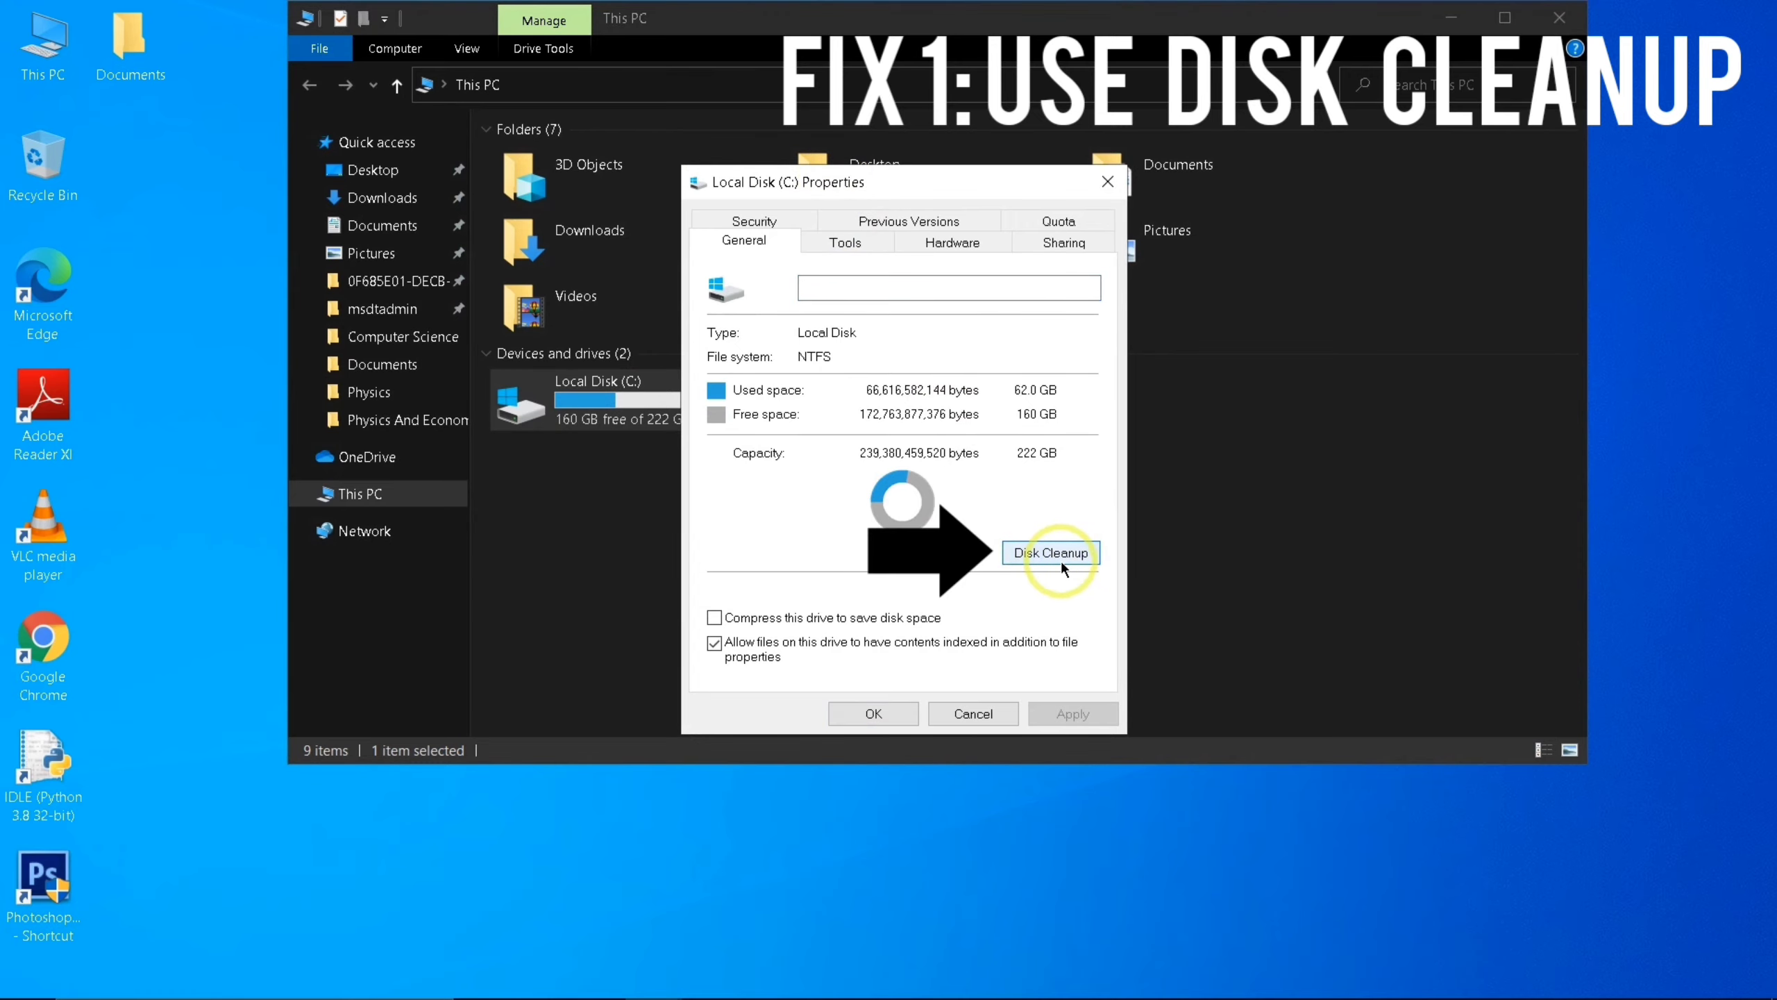
{"action": "left_click_drag", "start_coordinate": [499, 252], "coordinate": [920, 202]}
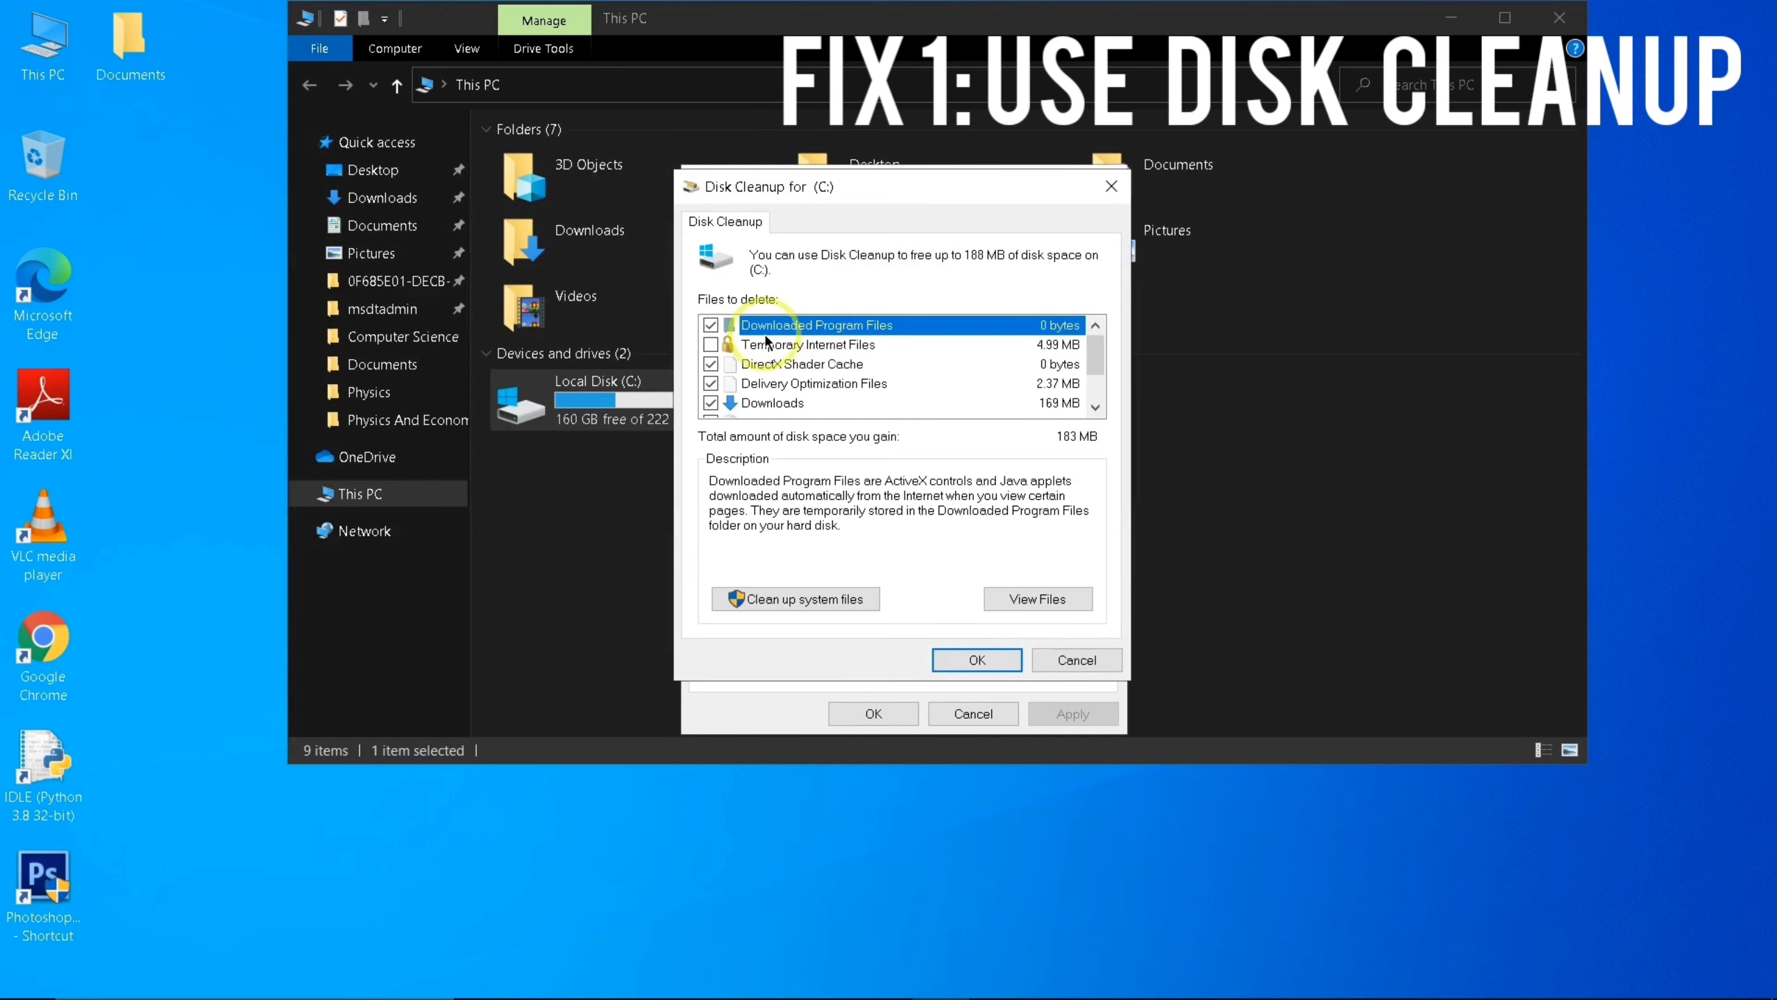
Permanently delete the ticked file categories from drive C:, and close the drive's properties and the This PC window
{"action": "scroll", "coordinate": [721, 354], "scroll_direction": "down", "scroll_amount": 1}
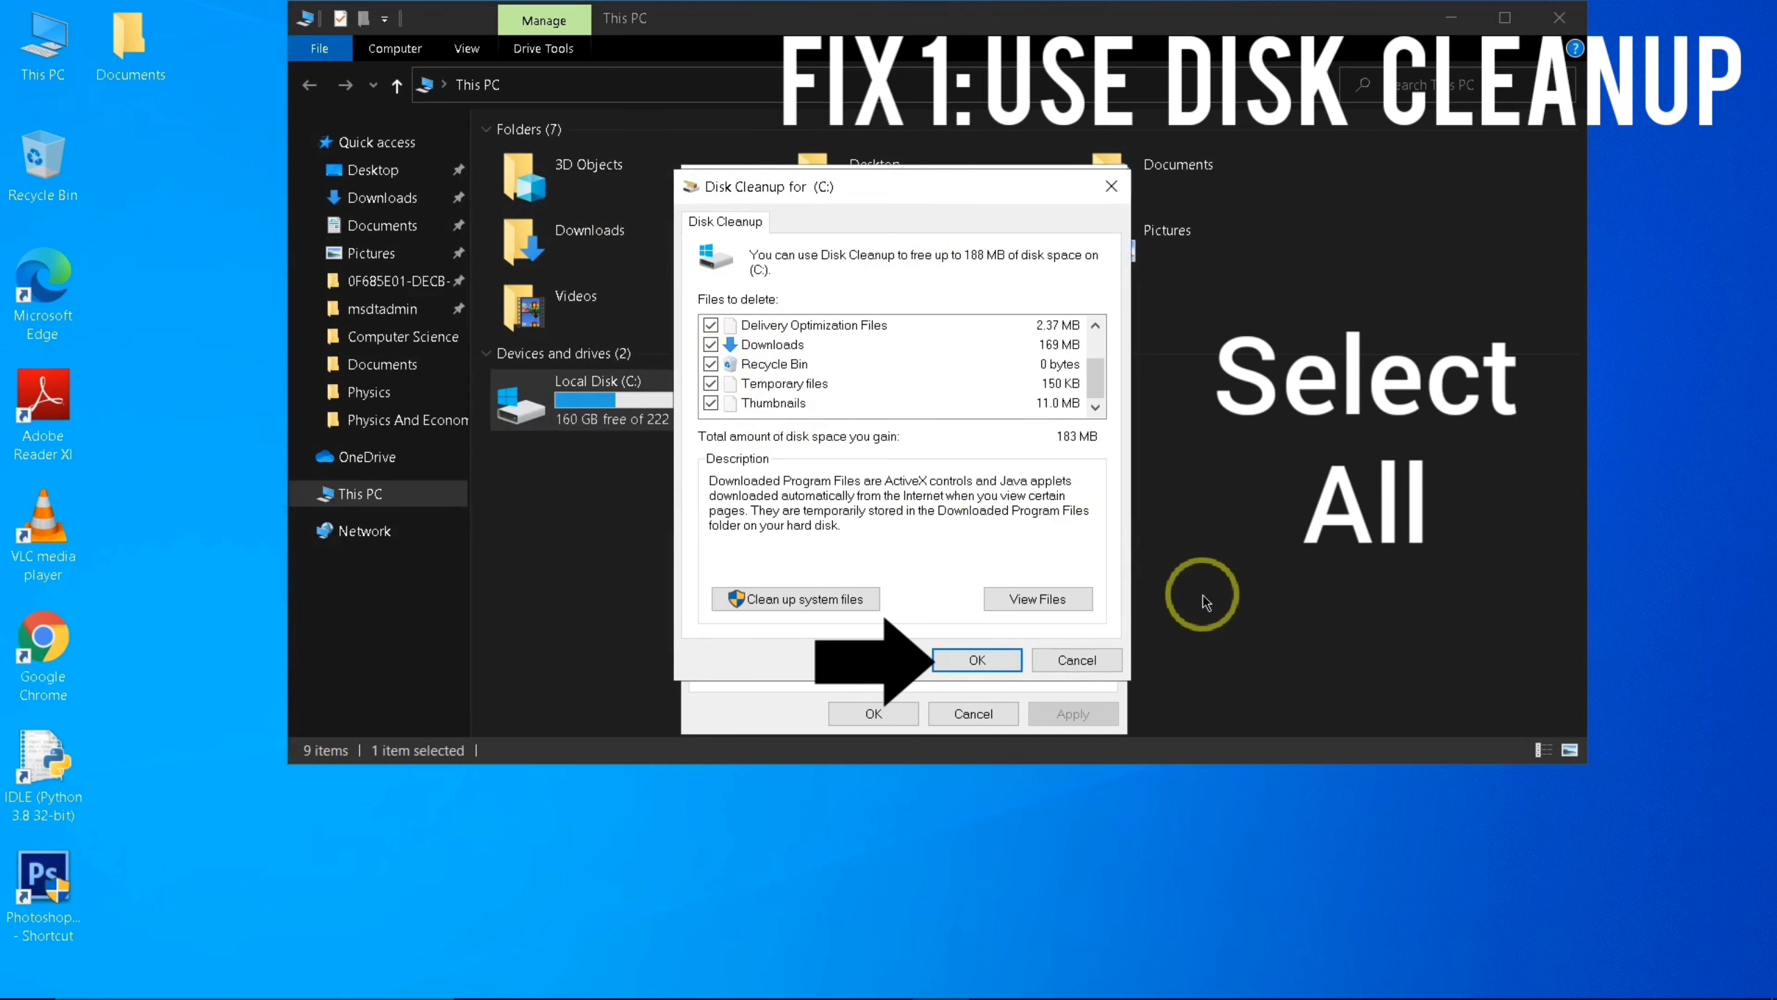
{"action": "left_click", "coordinate": [979, 659]}
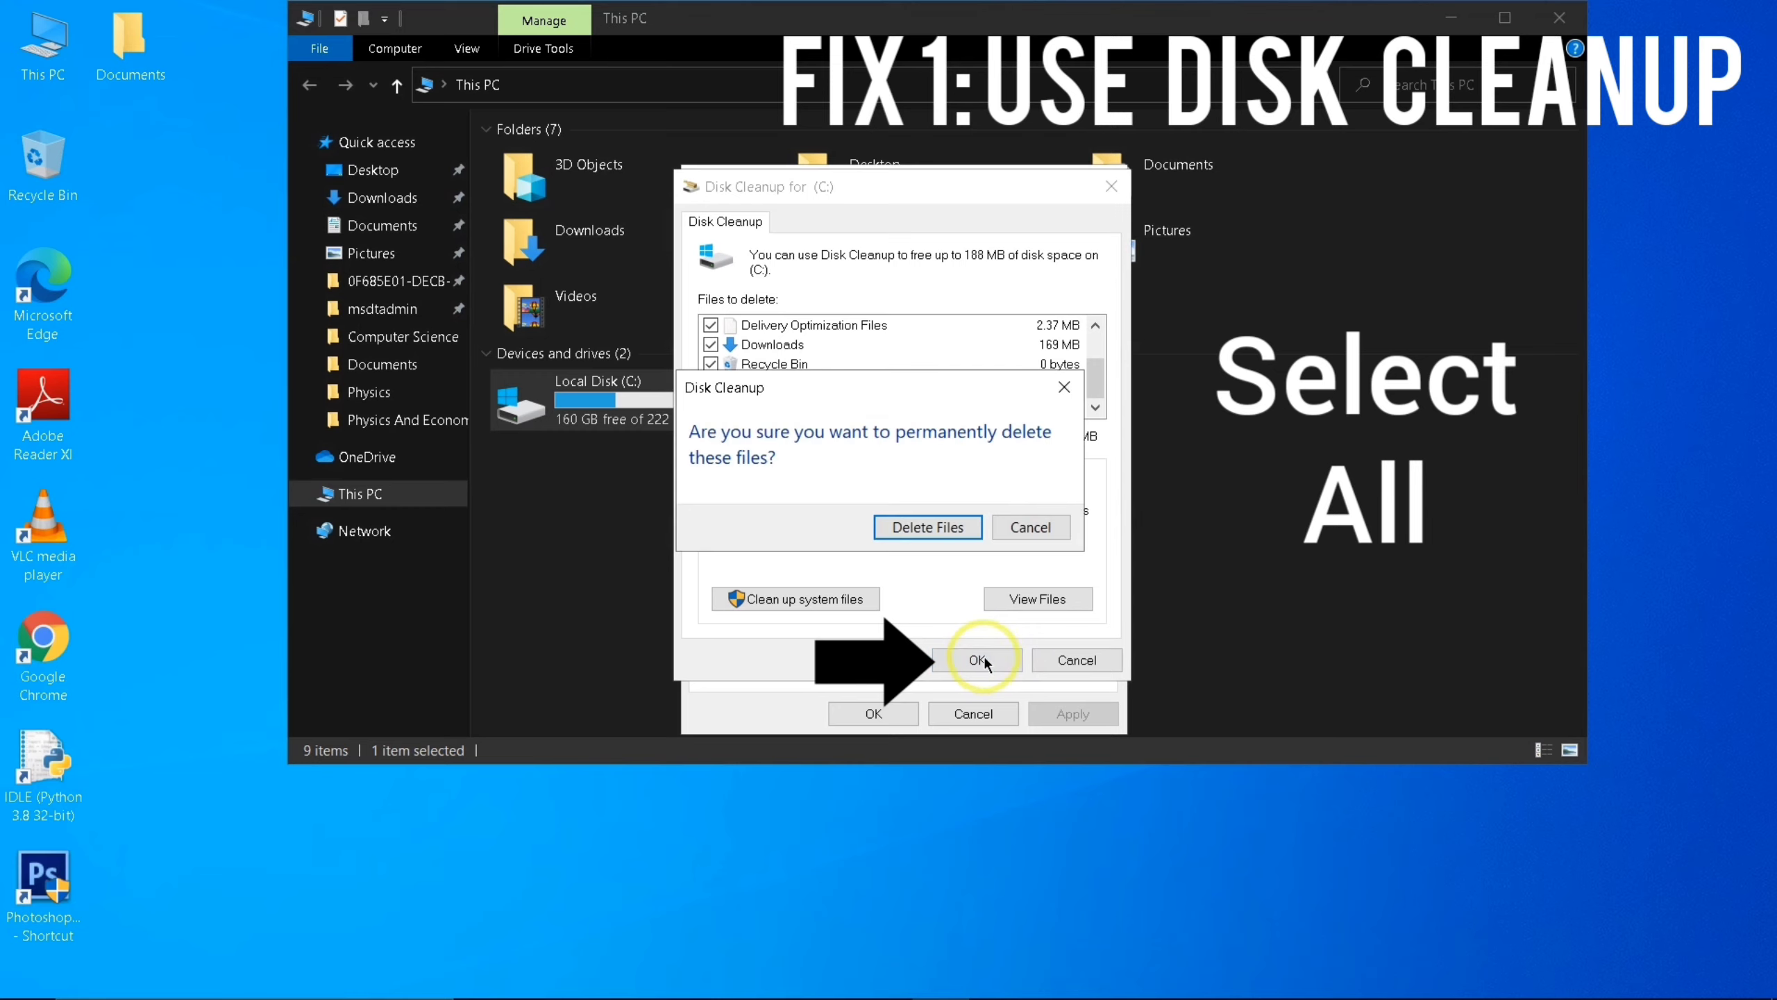
{"action": "left_click", "coordinate": [929, 527]}
{"action": "left_click_drag", "start_coordinate": [916, 452], "coordinate": [1361, 420]}
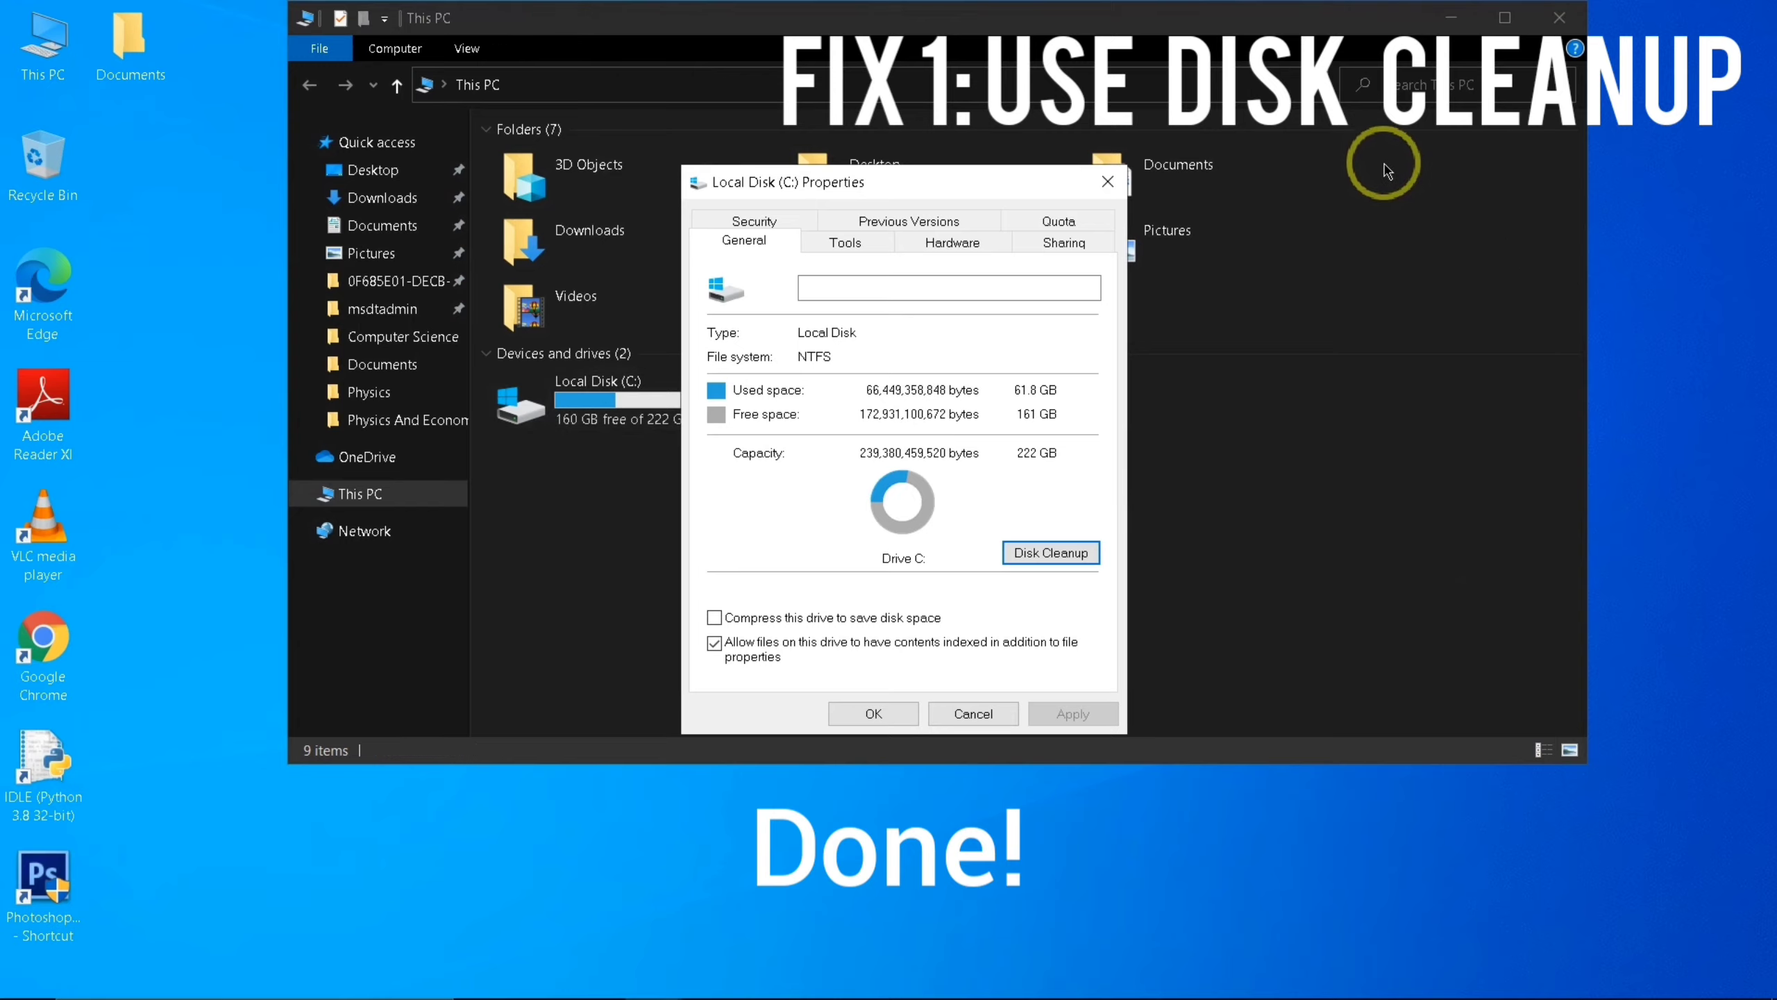
{"action": "left_click", "coordinate": [1120, 191]}
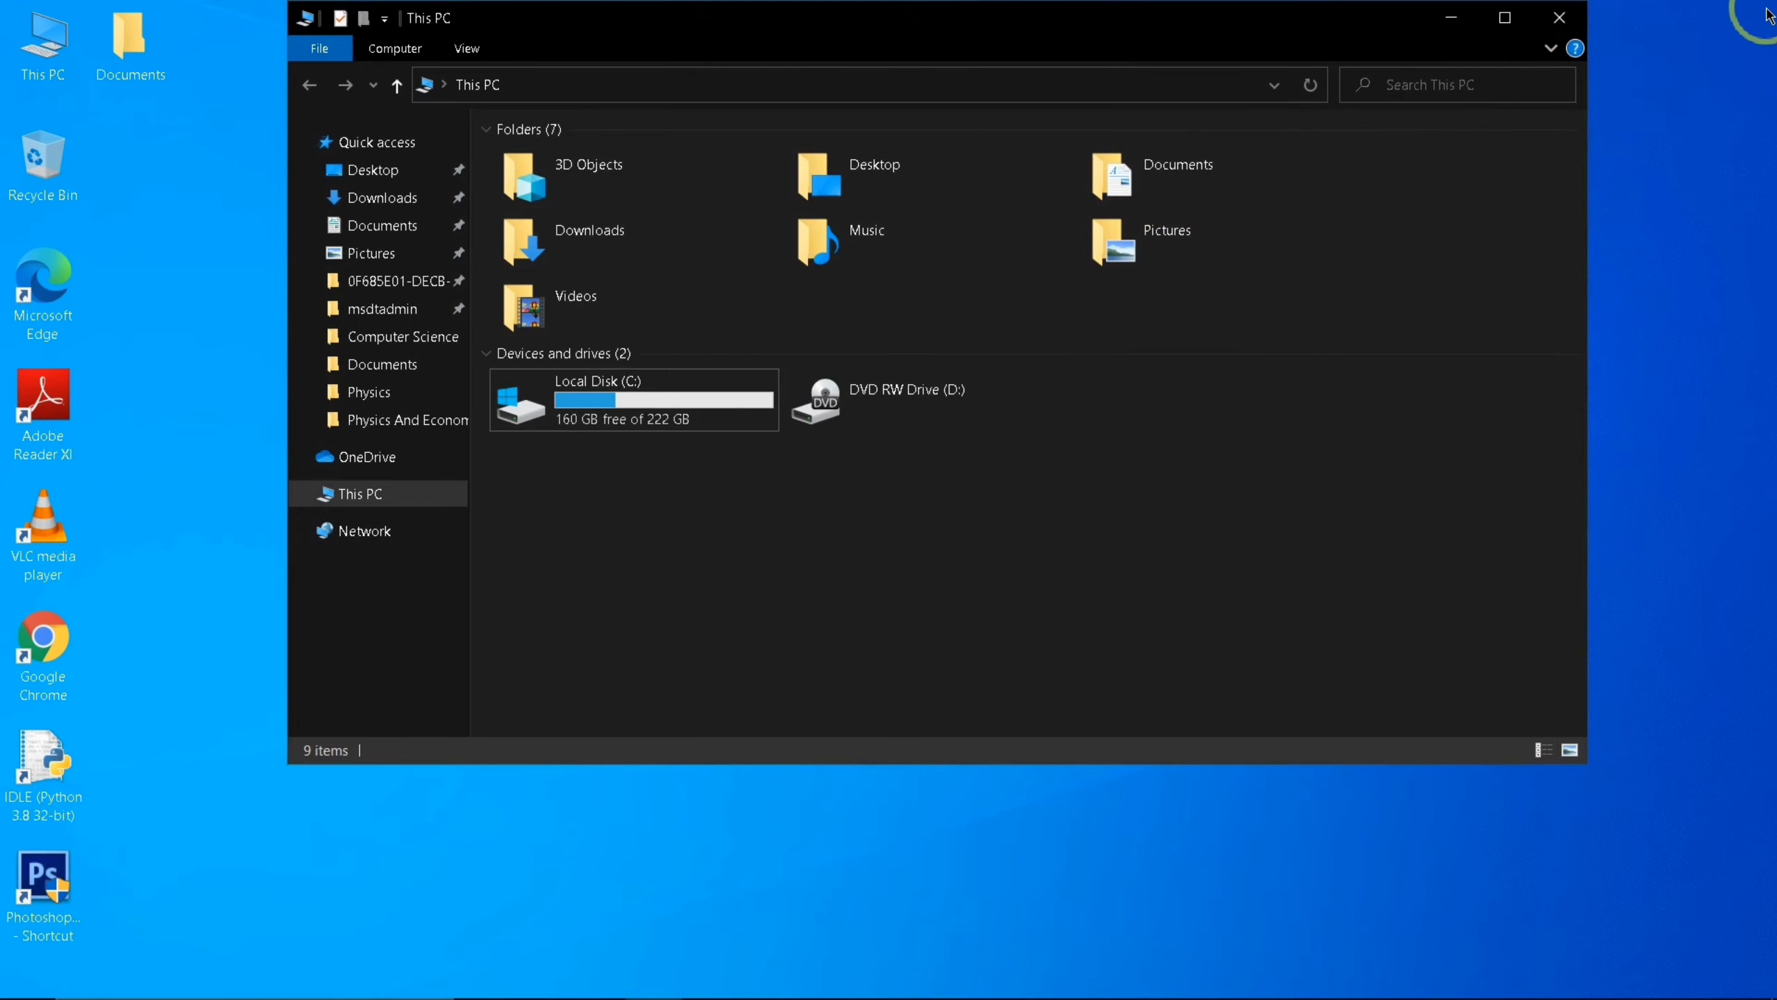
{"action": "left_click", "coordinate": [1560, 18]}
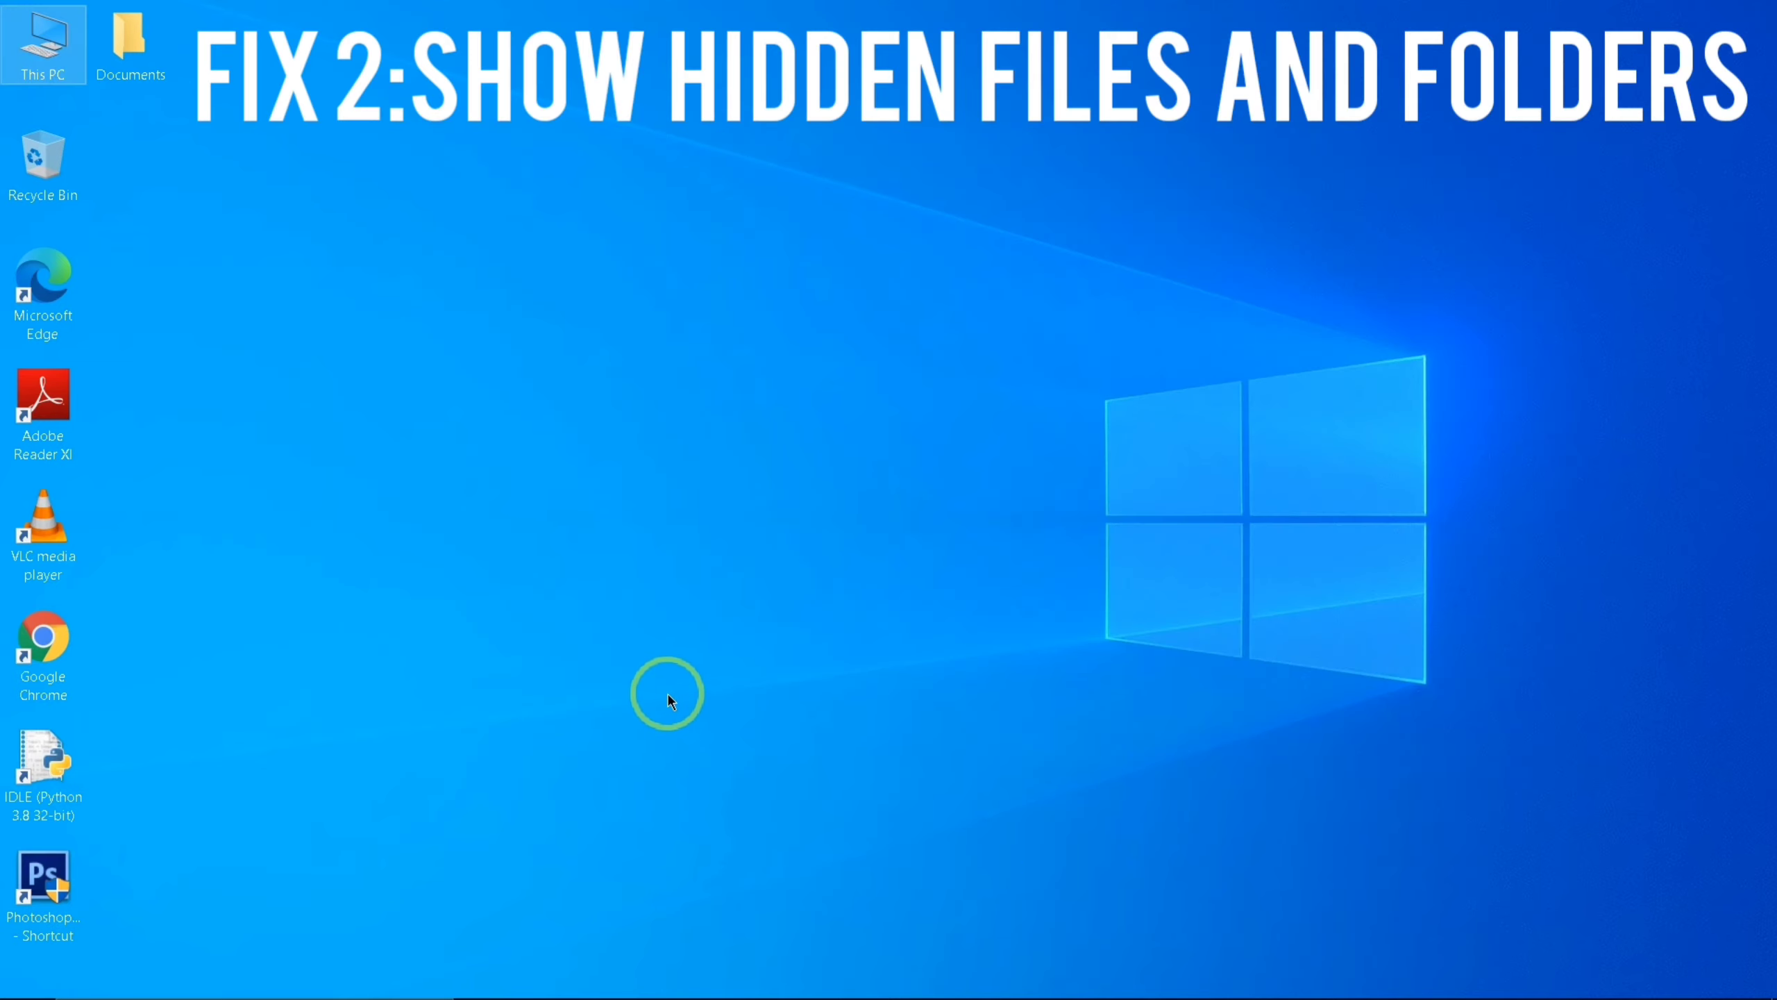
Search Windows for "Folder" and open File Explorer Options
{"action": "left_click", "coordinate": [27, 977]}
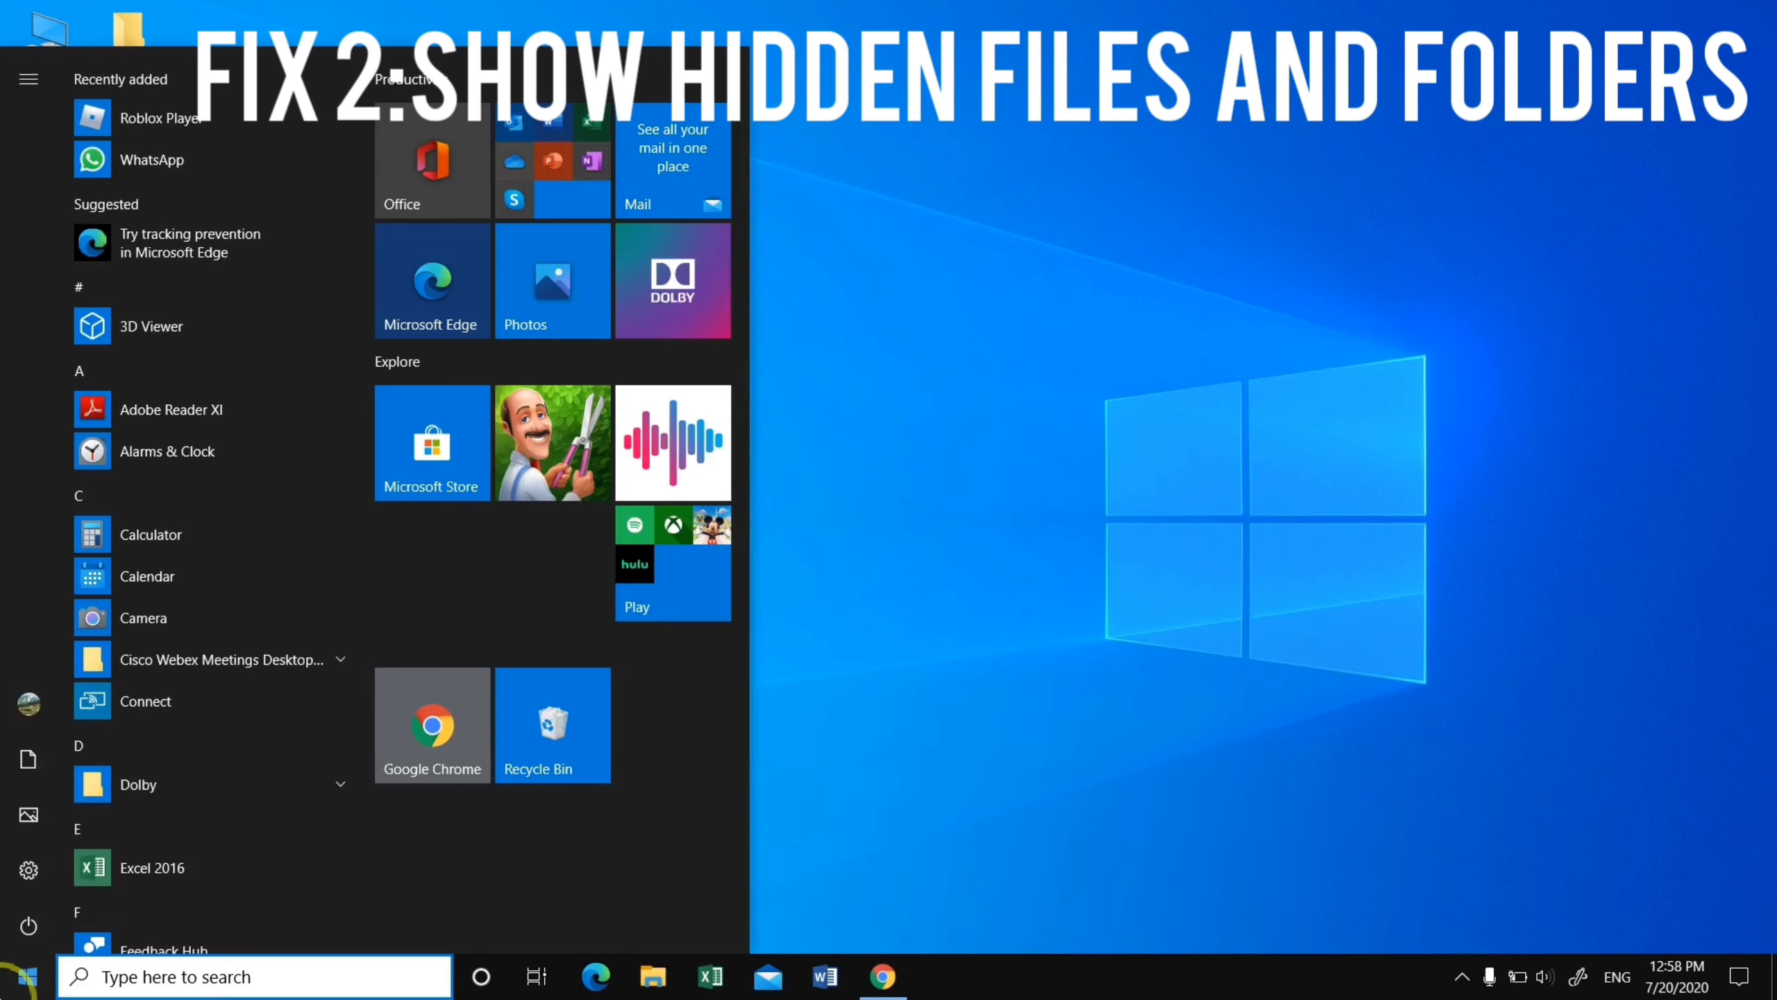
{"action": "left_click", "coordinate": [190, 980]}
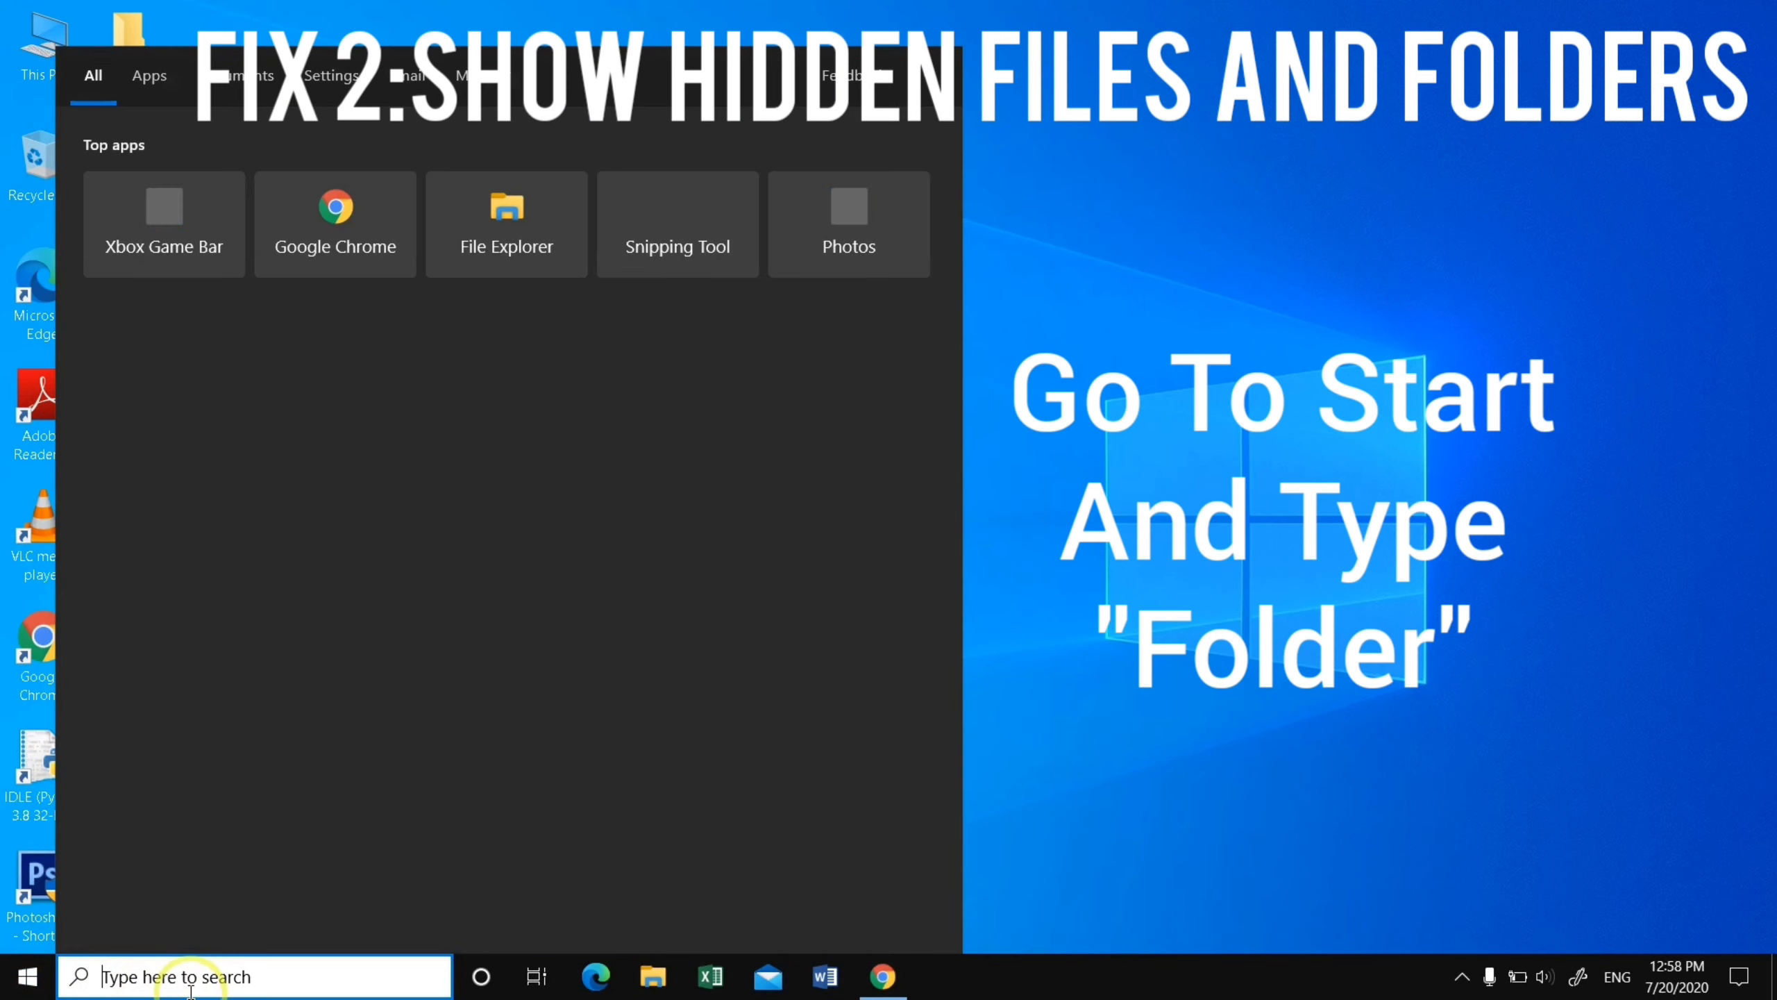
{"action": "type", "text": "Folder"}
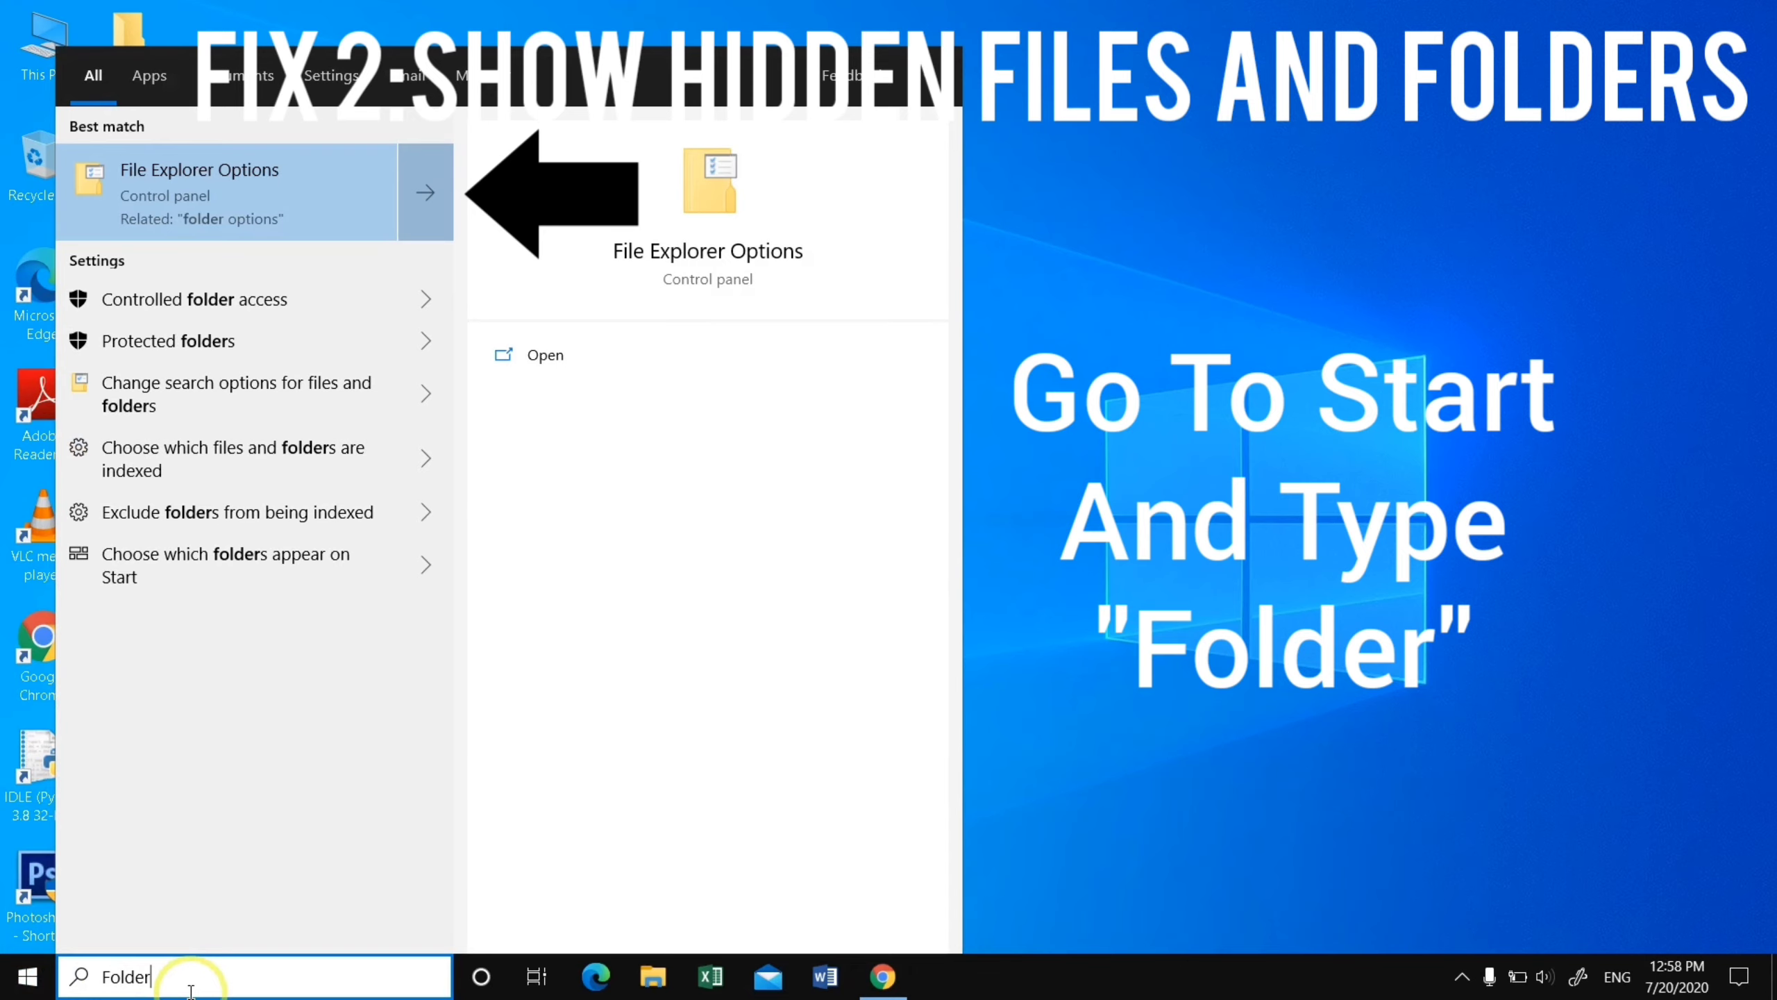
{"action": "left_click", "coordinate": [253, 228]}
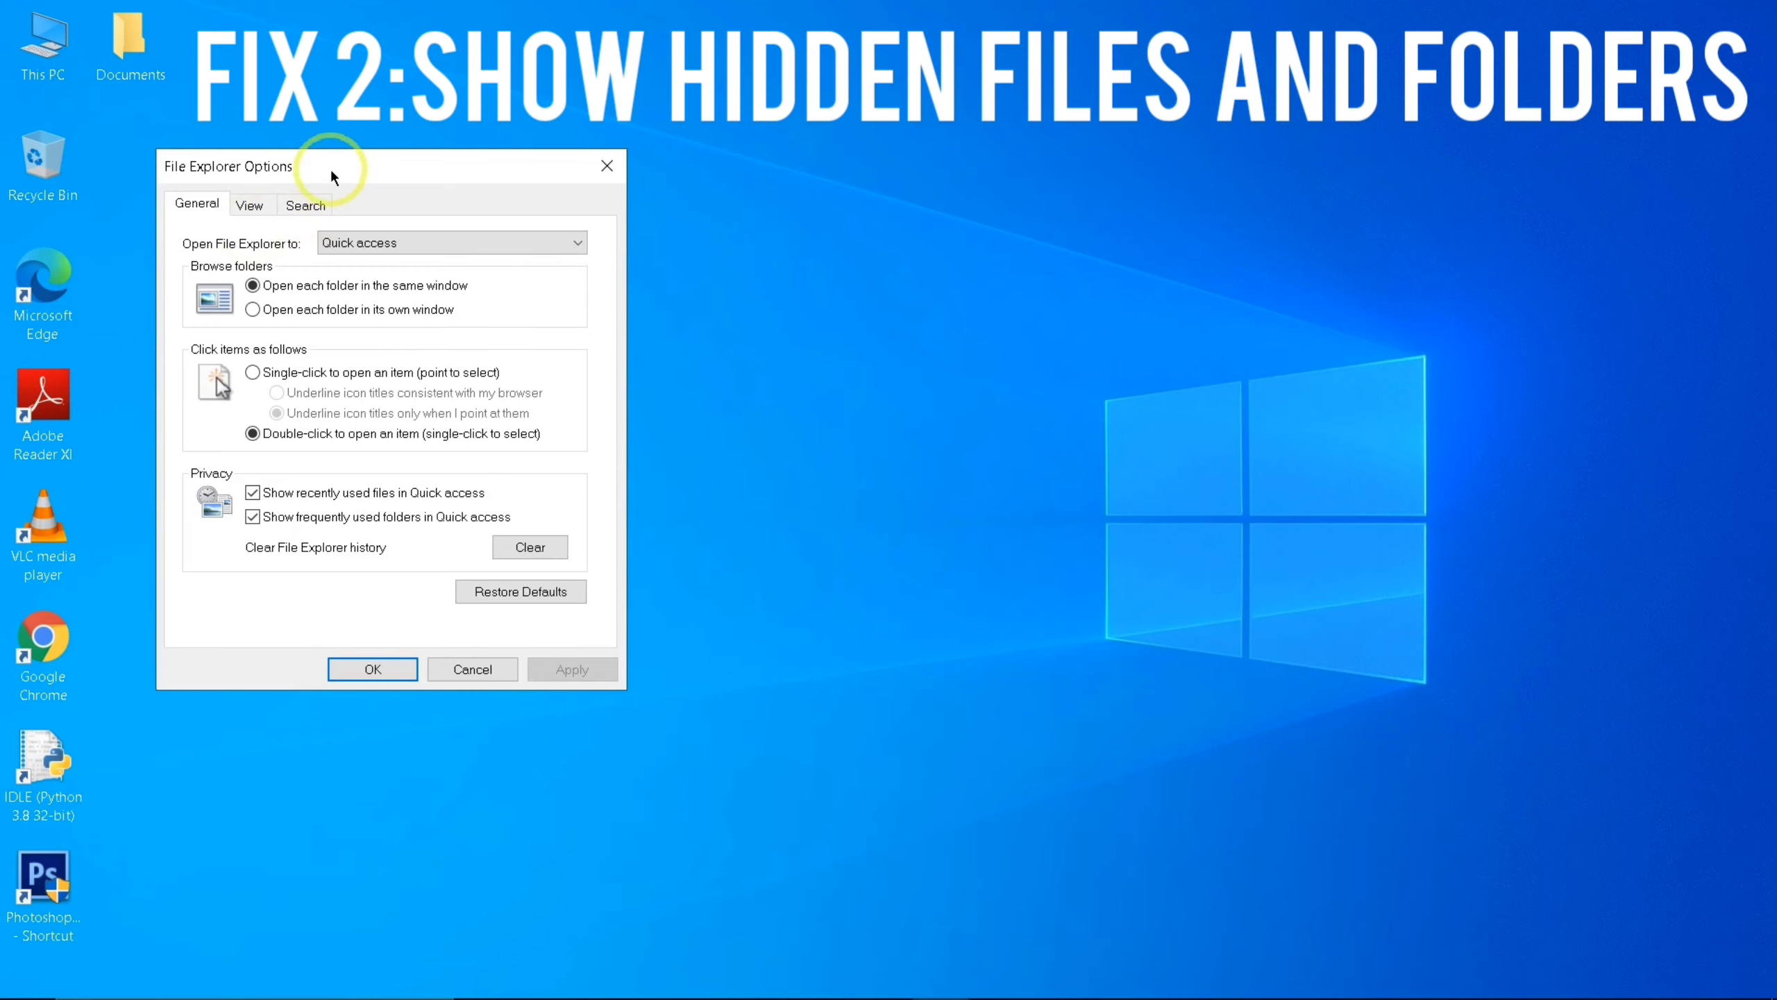
{"action": "left_click_drag", "start_coordinate": [329, 167], "coordinate": [864, 152]}
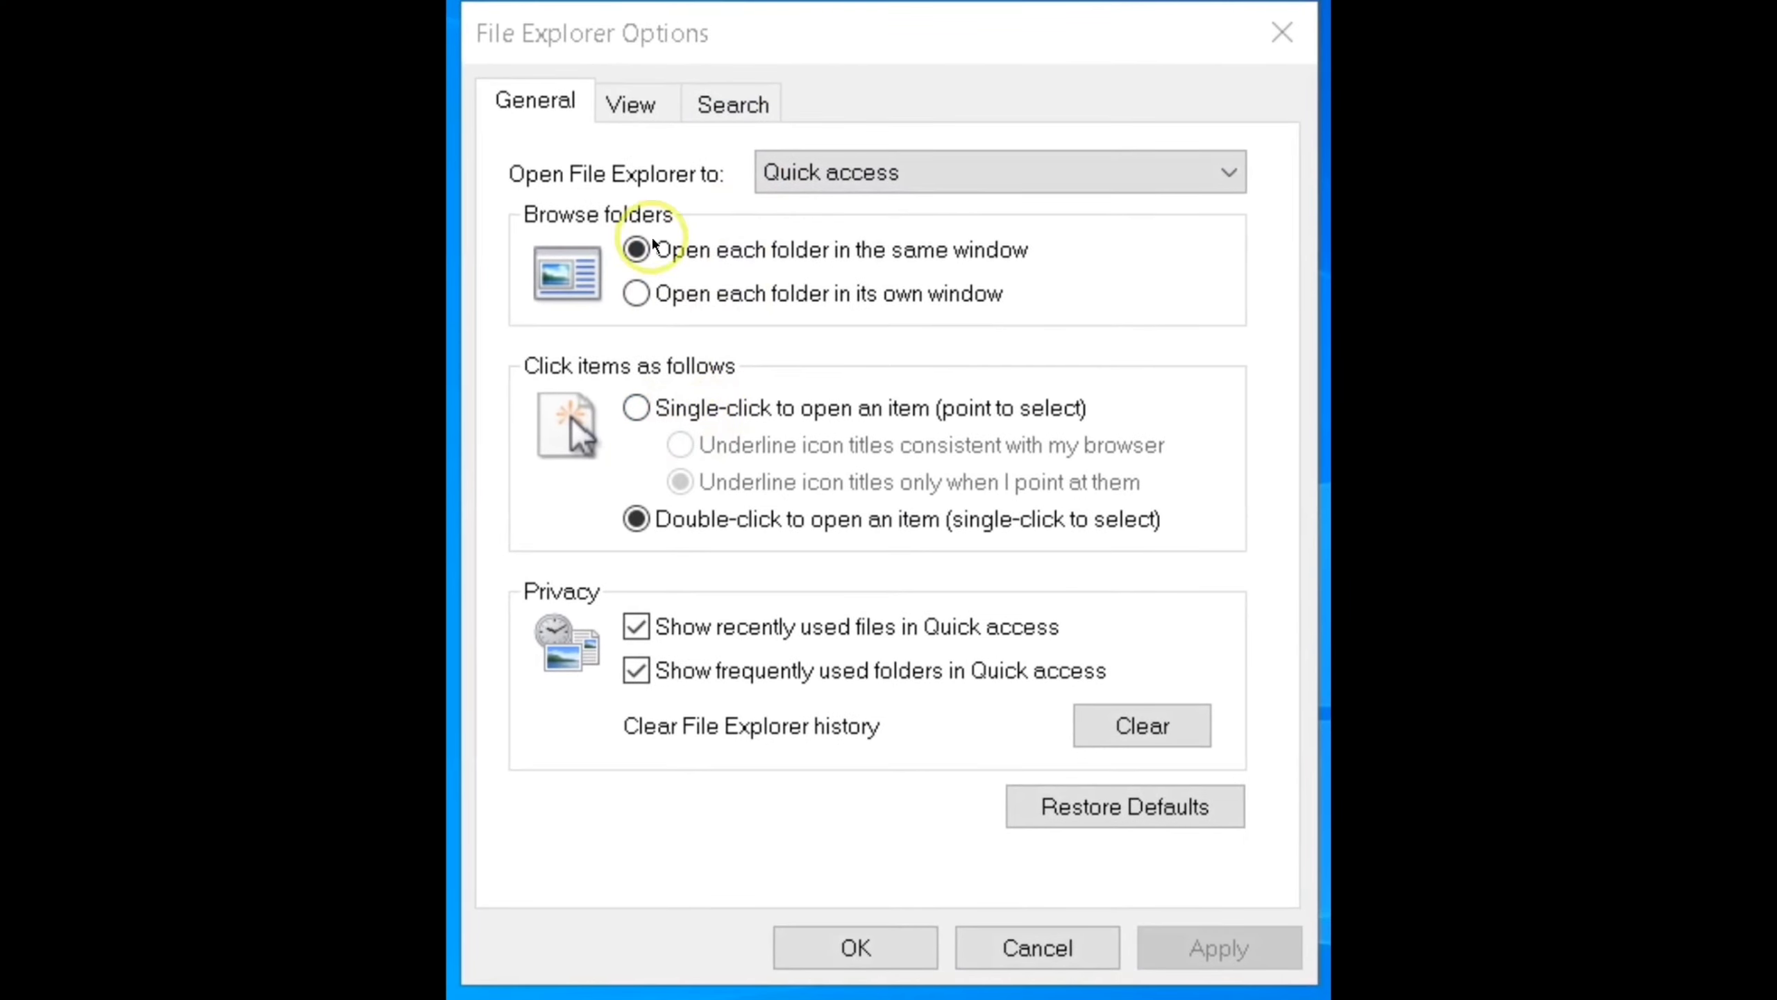
Set the advanced view settings to "Show hidden files, folders, and drives", apply the change and close the options
{"action": "left_click", "coordinate": [651, 104]}
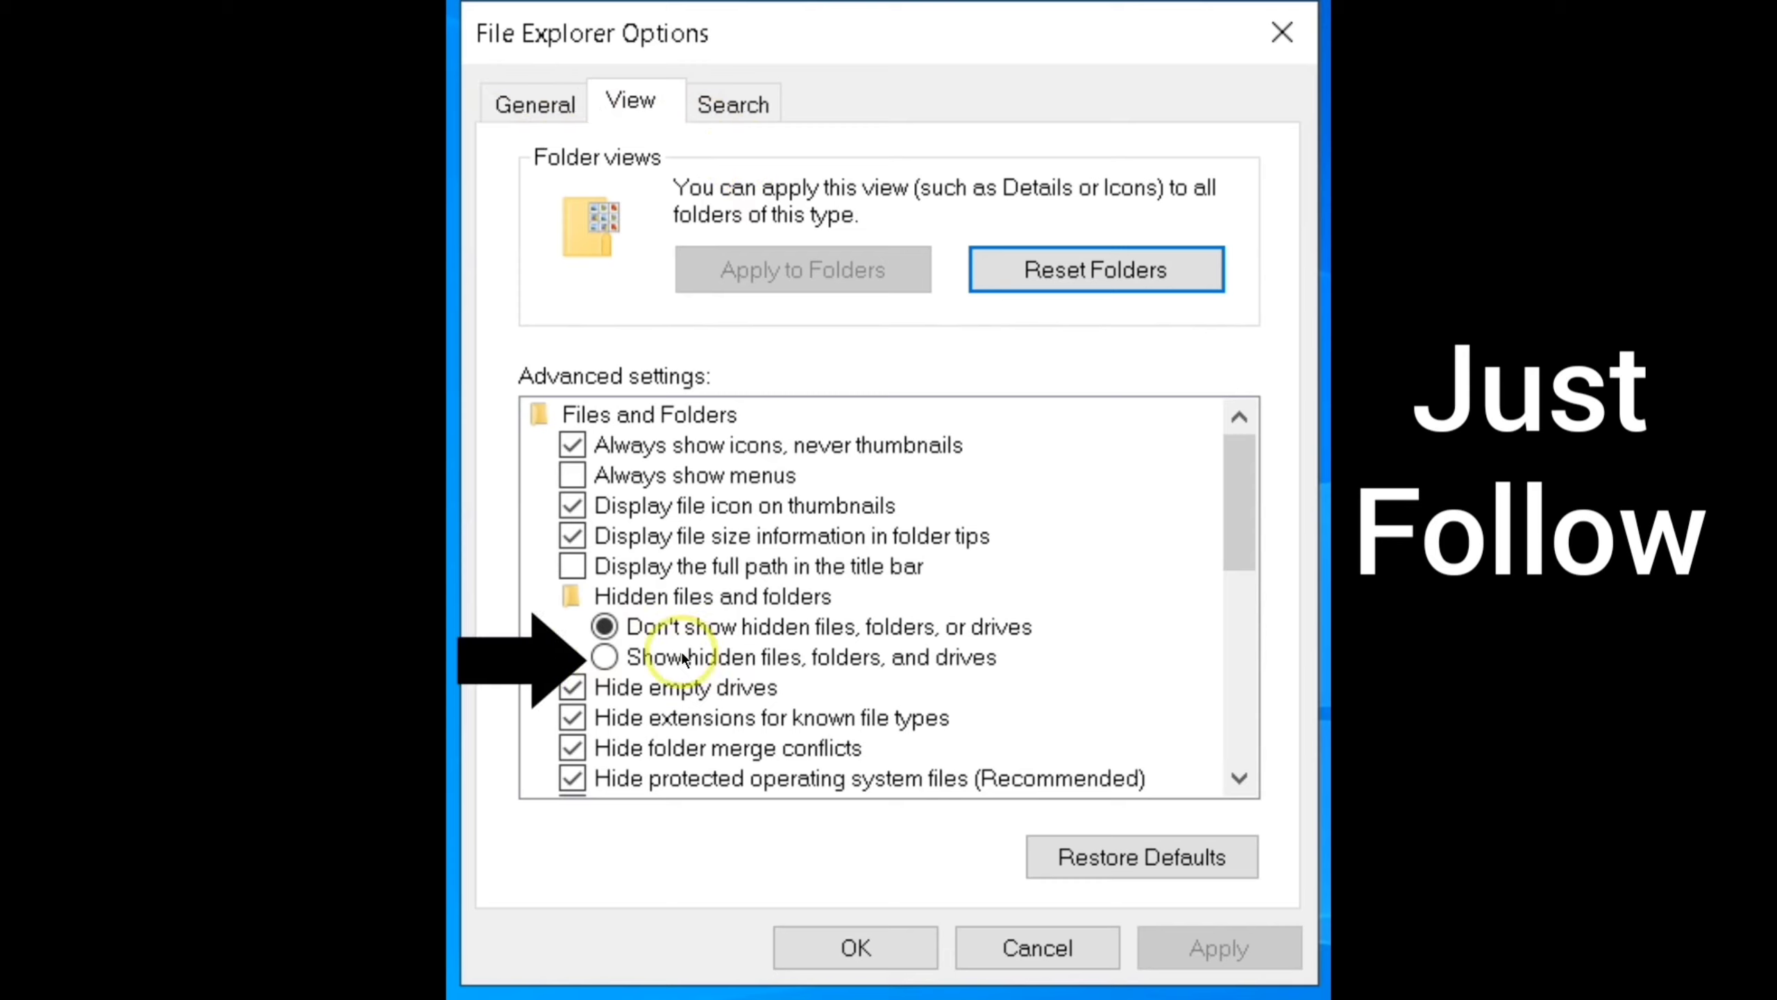
{"action": "left_click", "coordinate": [605, 657]}
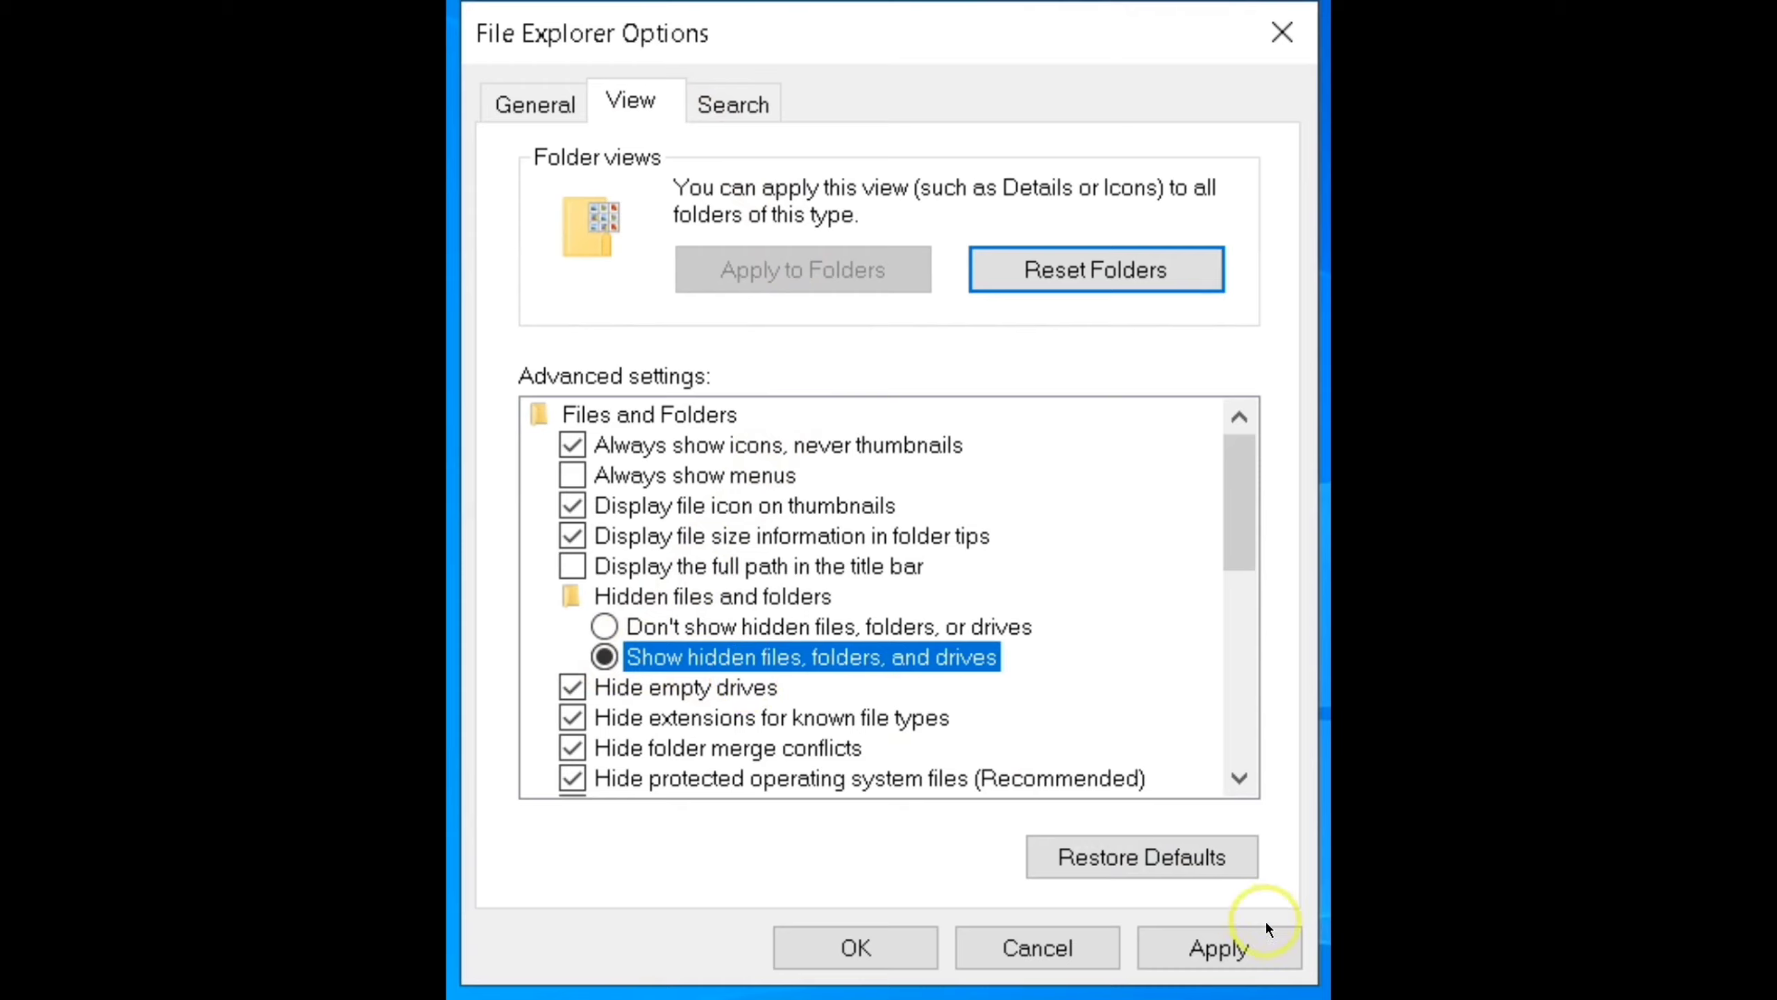
{"action": "left_click", "coordinate": [1209, 939]}
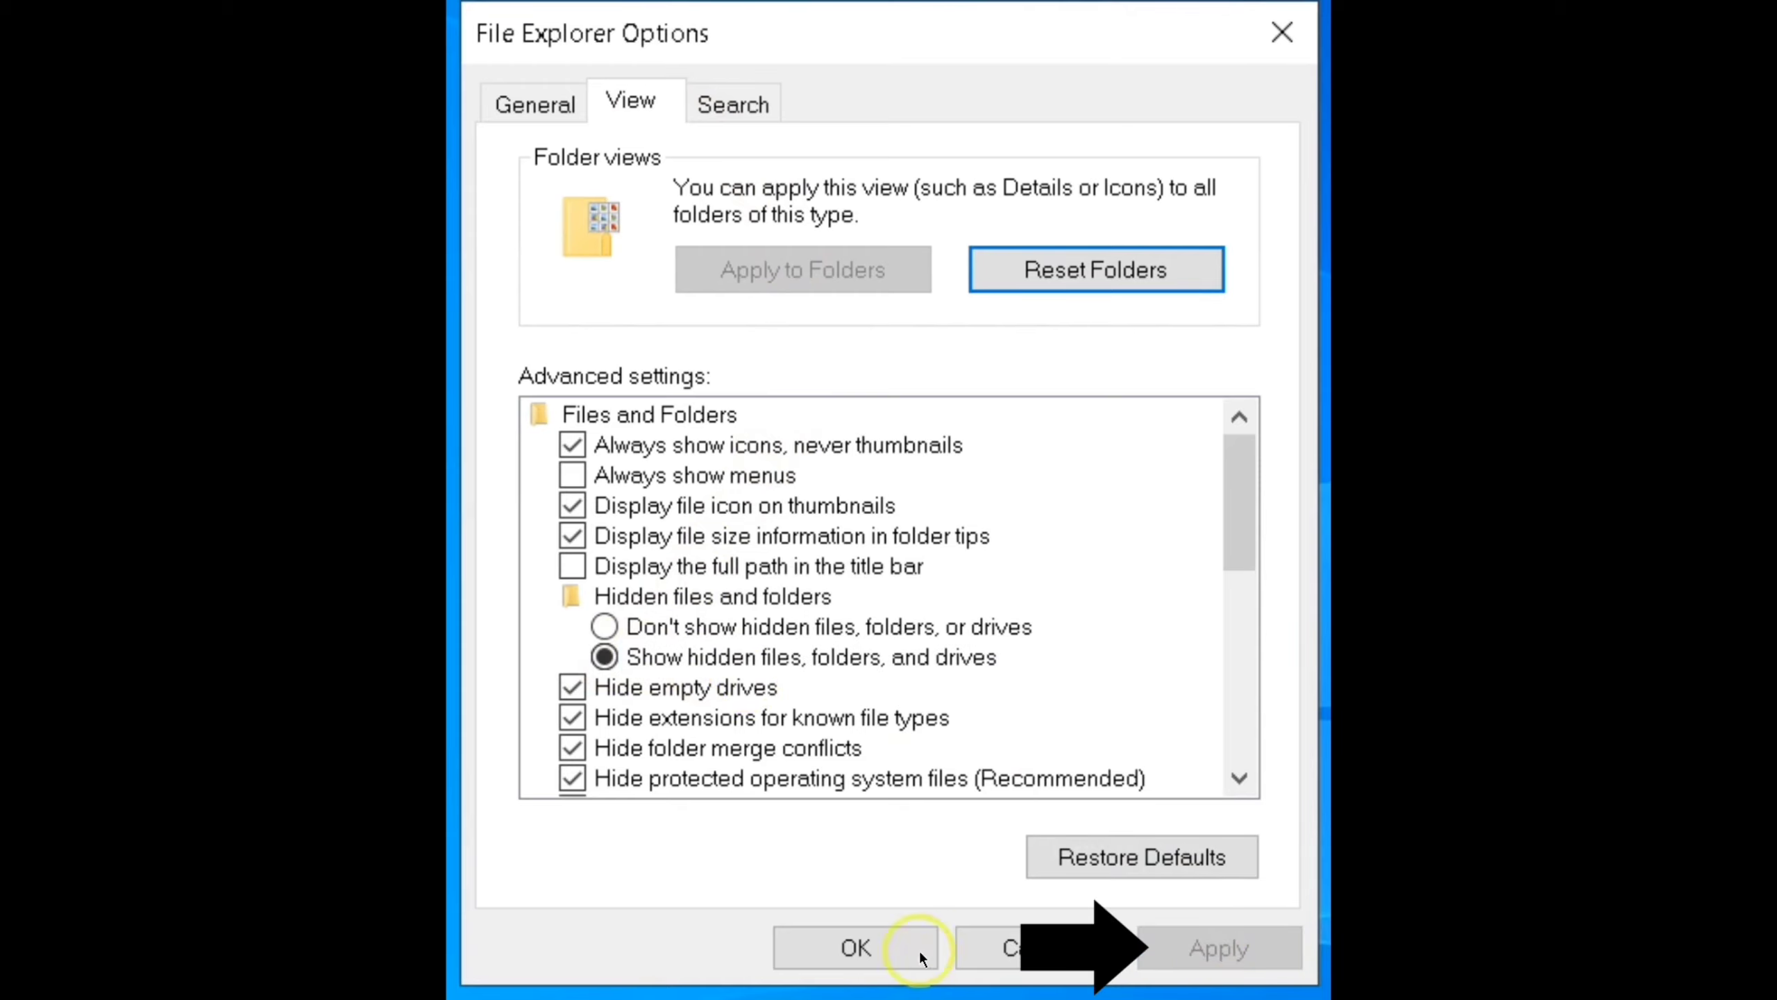
{"action": "left_click", "coordinate": [886, 946]}
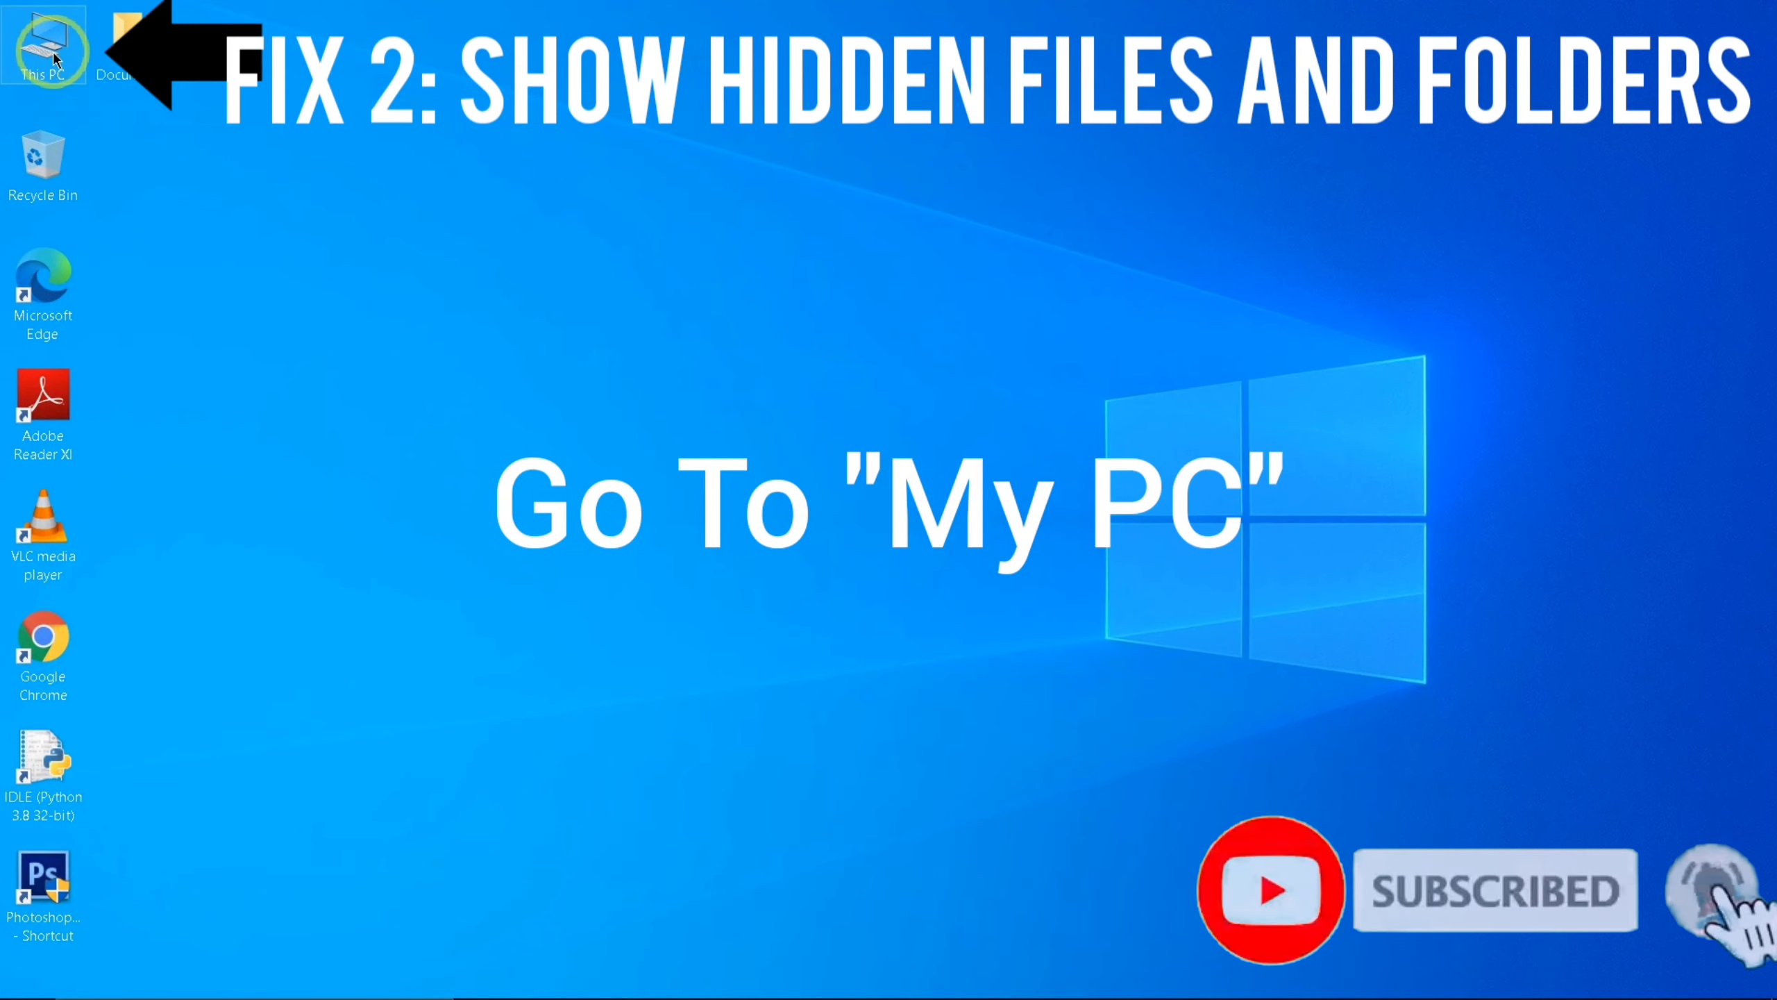
Open the Program Files folder on Local Disk (C:) from This PC
{"action": "double_click", "coordinate": [53, 52]}
{"action": "left_click_drag", "start_coordinate": [767, 51], "coordinate": [751, 53]}
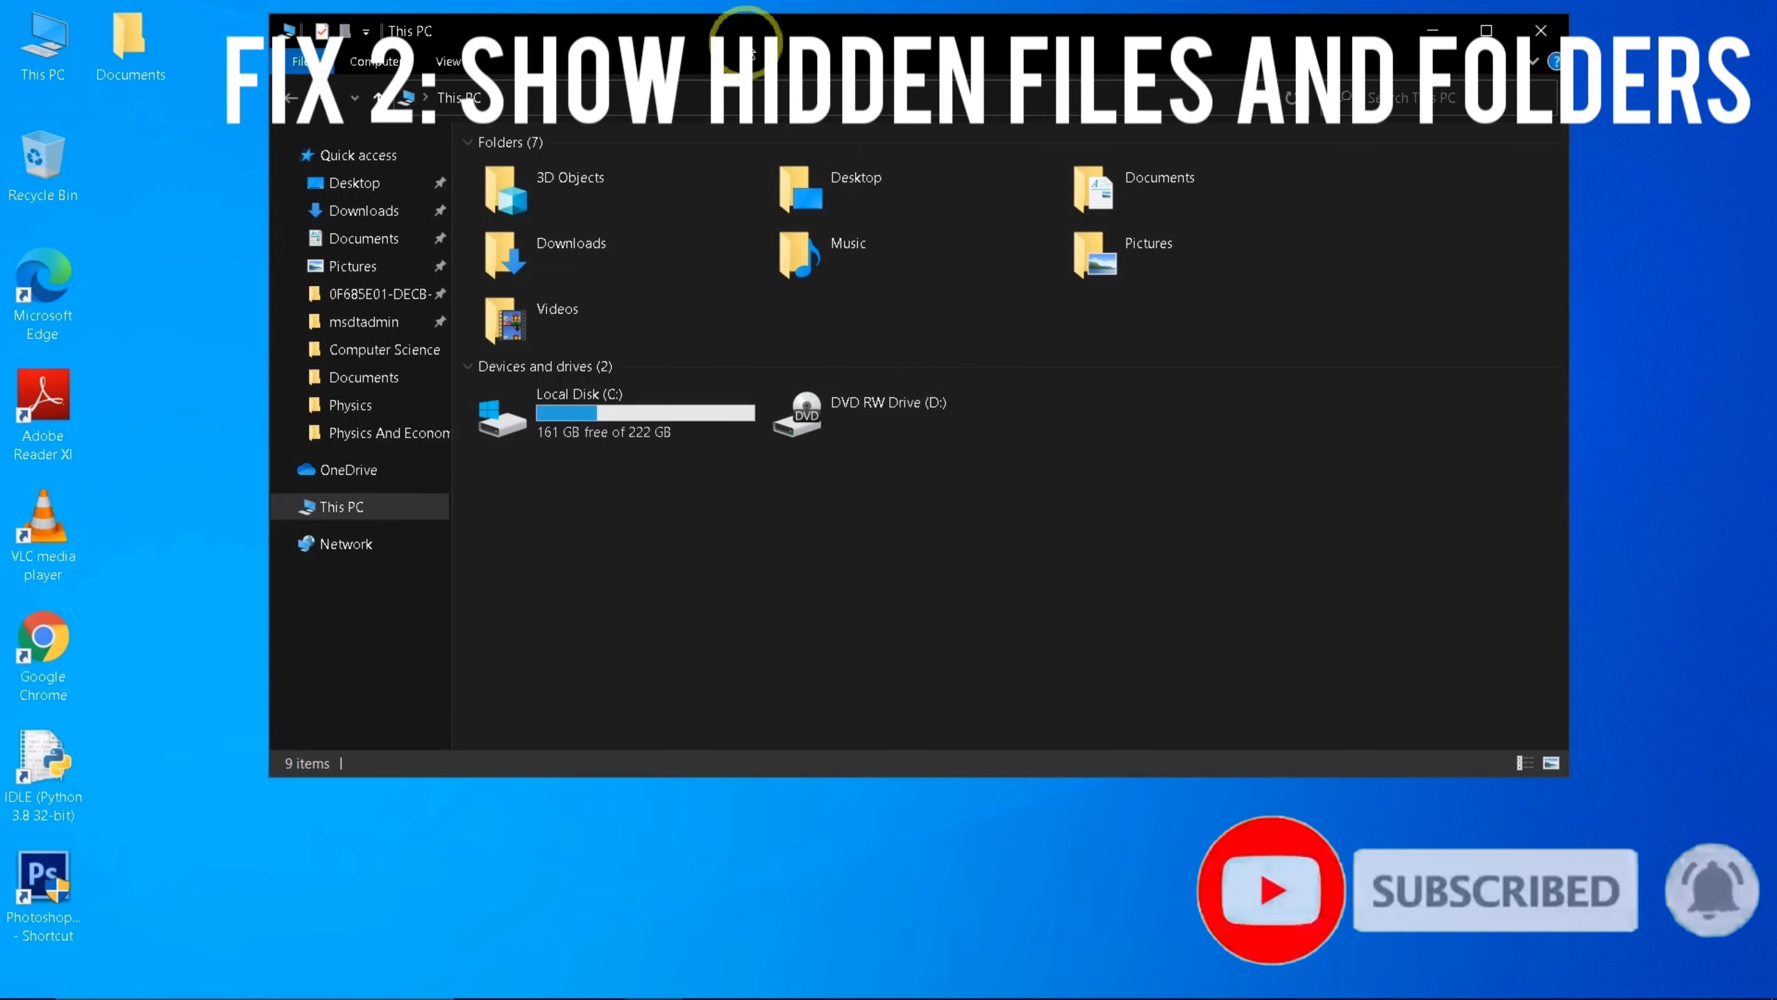
{"action": "double_click", "coordinate": [644, 428]}
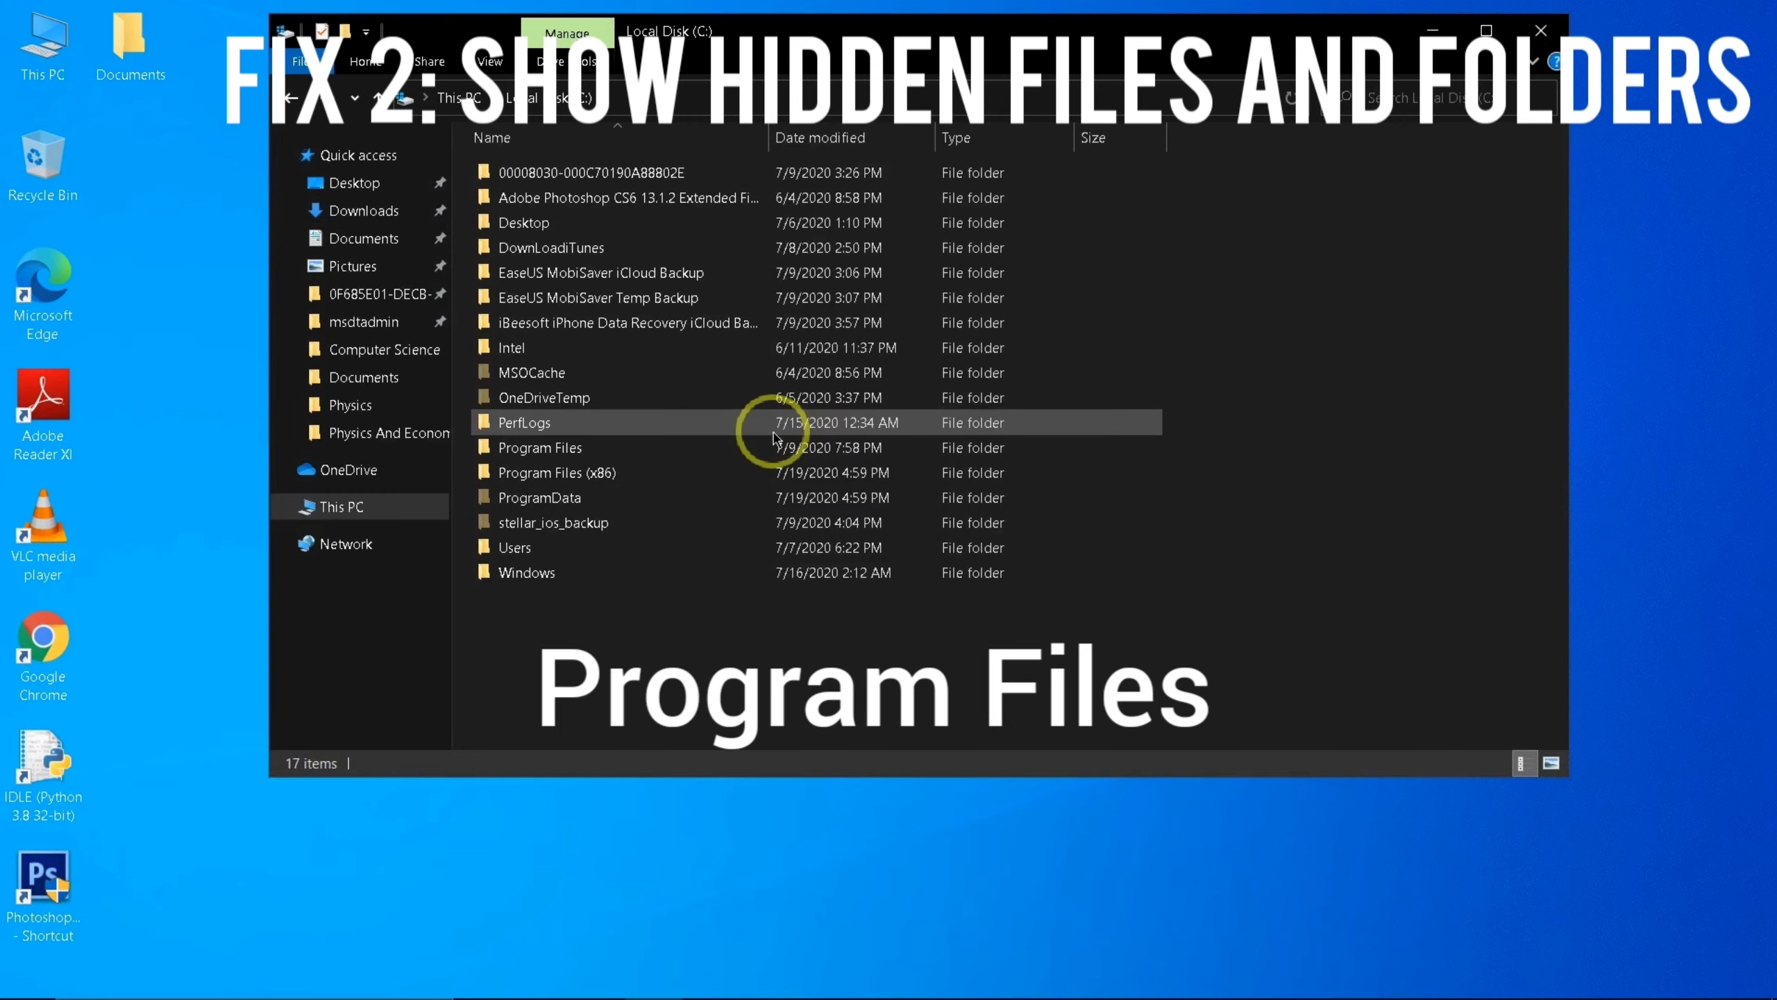
{"action": "double_click", "coordinate": [806, 455]}
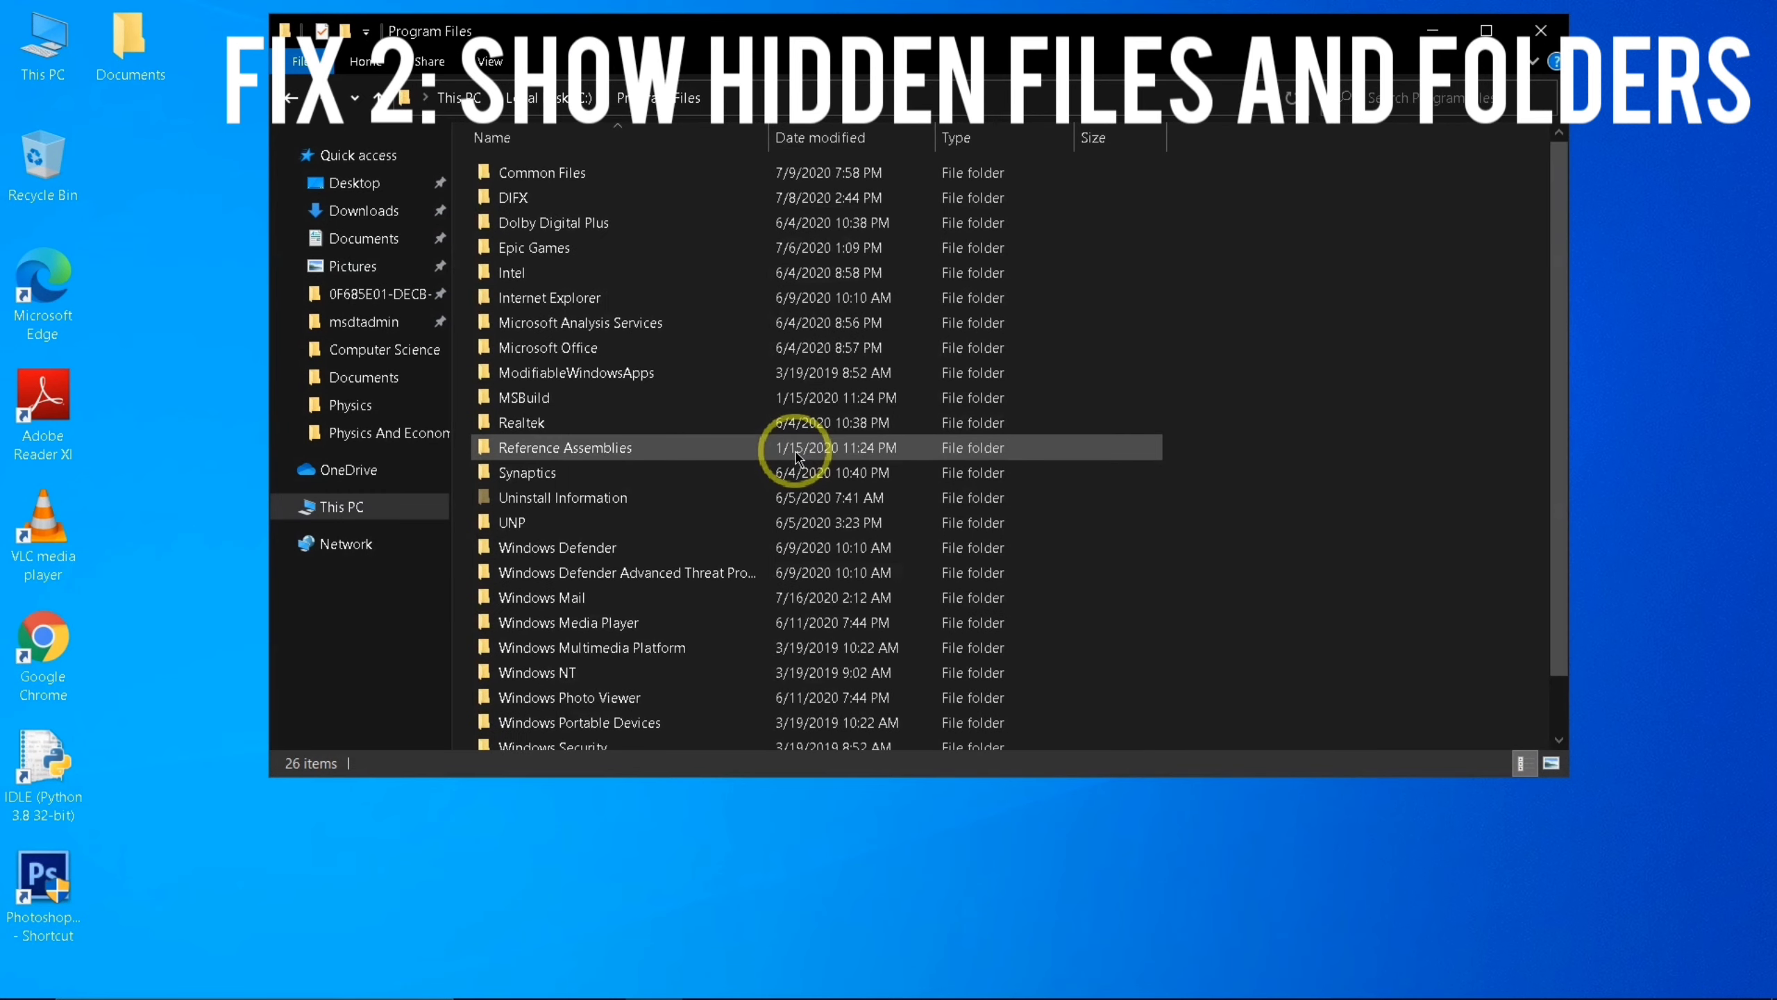
Try to open the hidden WindowsApps folder in Program Files, requesting permanent access to it
{"action": "scroll", "coordinate": [796, 456], "scroll_direction": "down", "scroll_amount": 1}
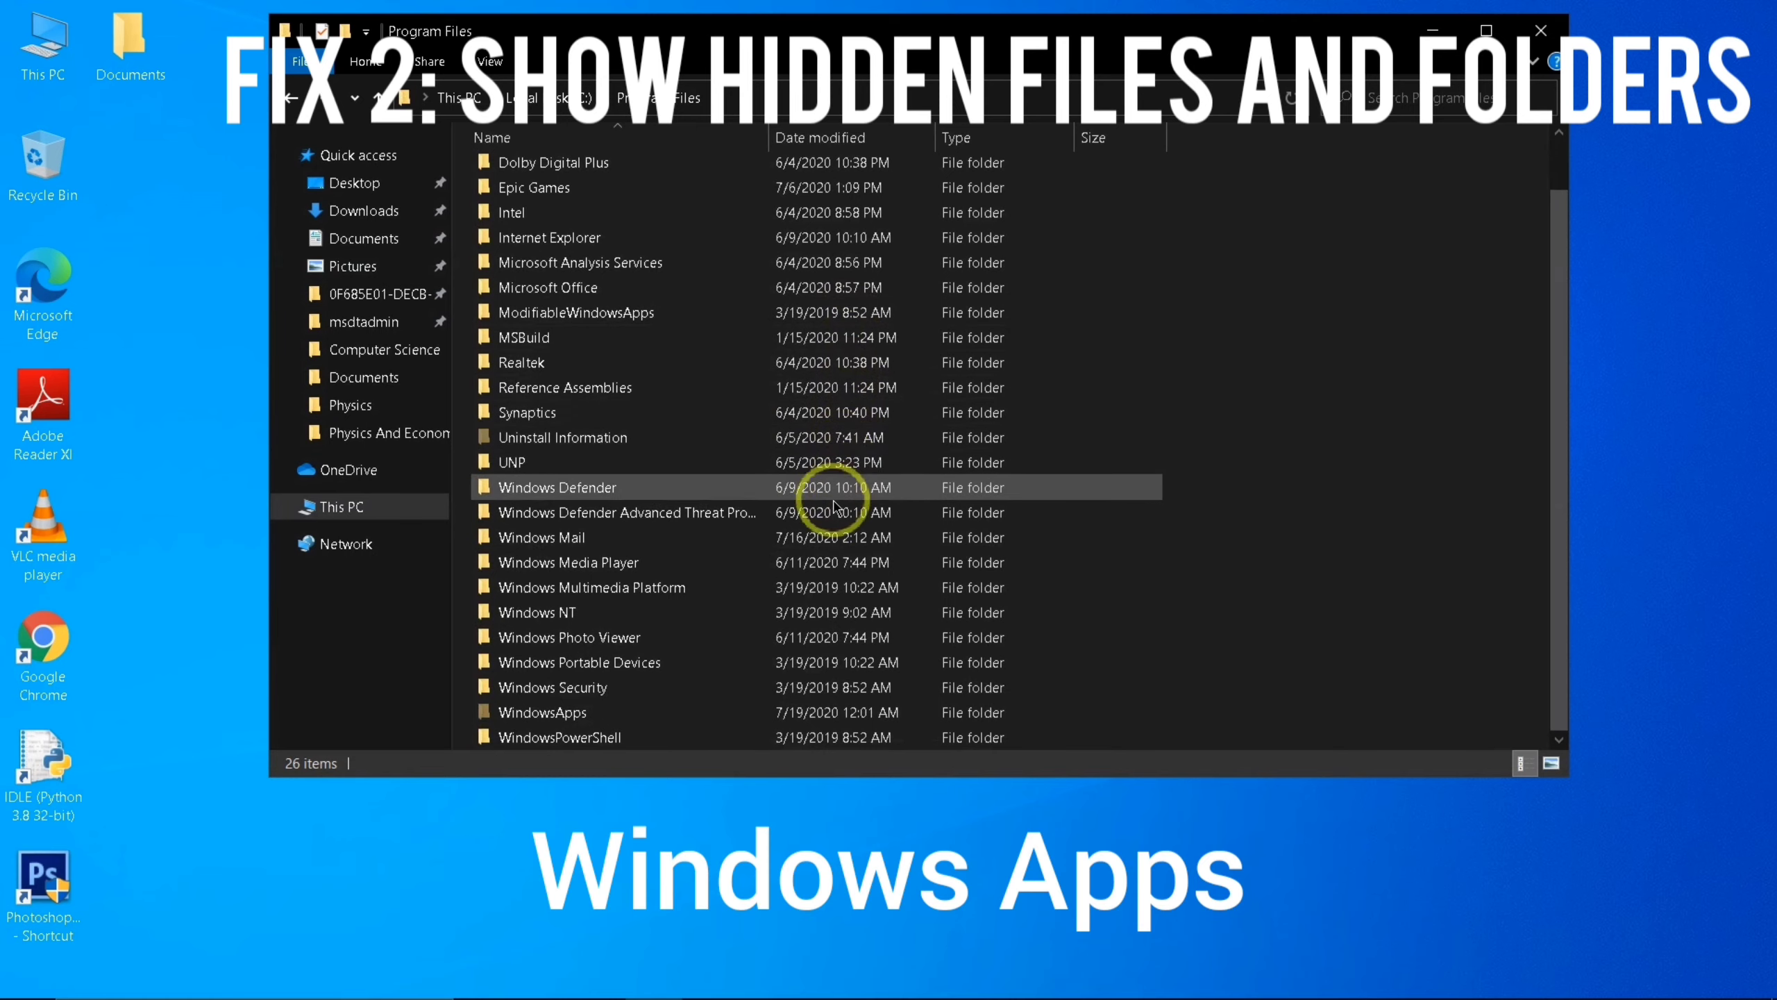
{"action": "double_click", "coordinate": [871, 709]}
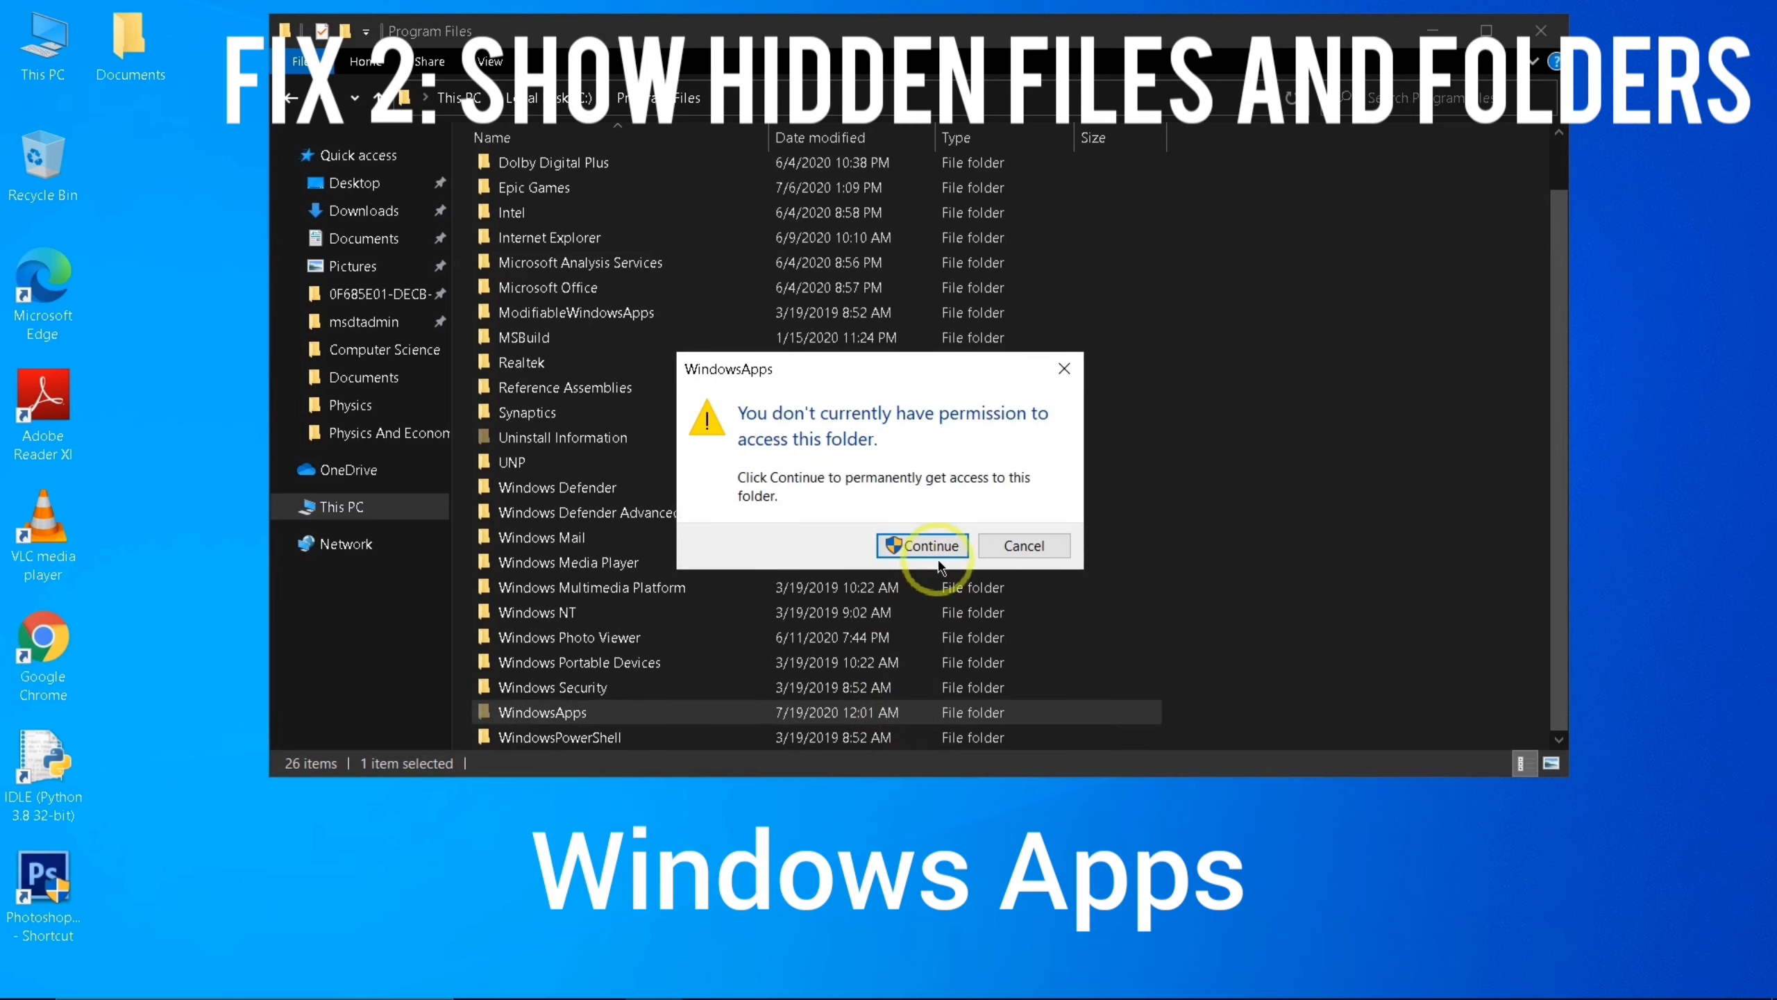
{"action": "left_click", "coordinate": [919, 547]}
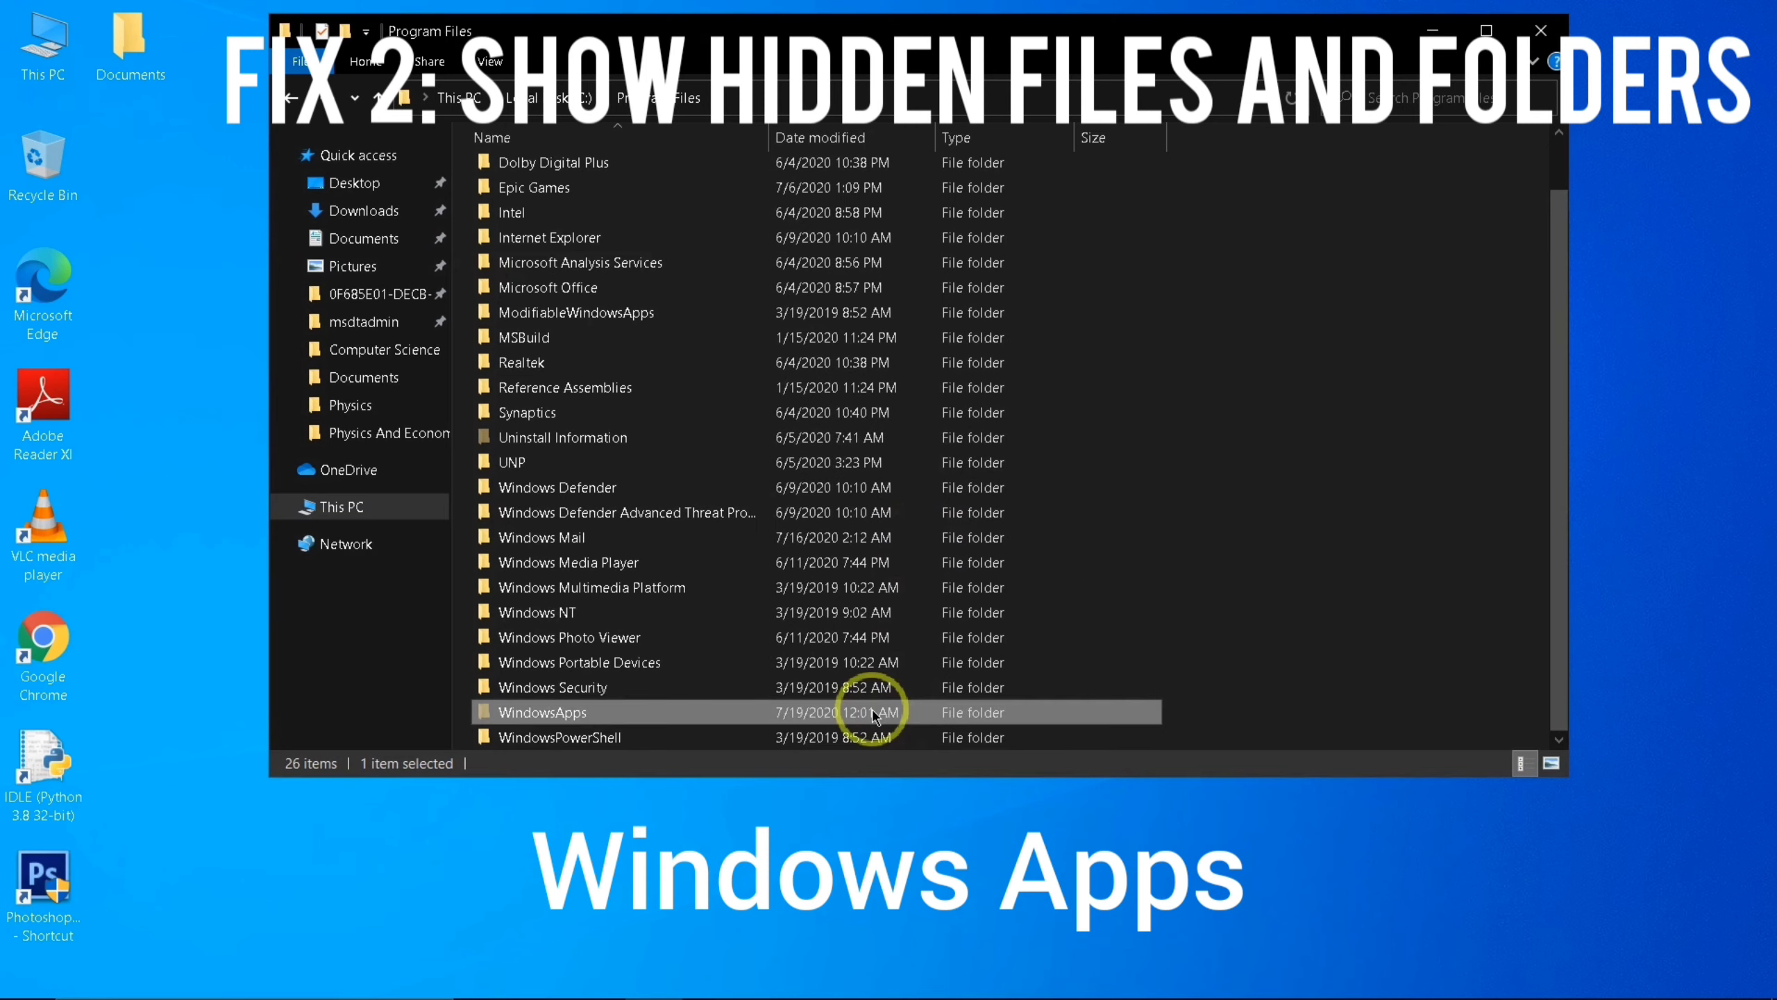
Open the advanced security settings of the WindowsApps folder from its properties
{"action": "right_click", "coordinate": [874, 713]}
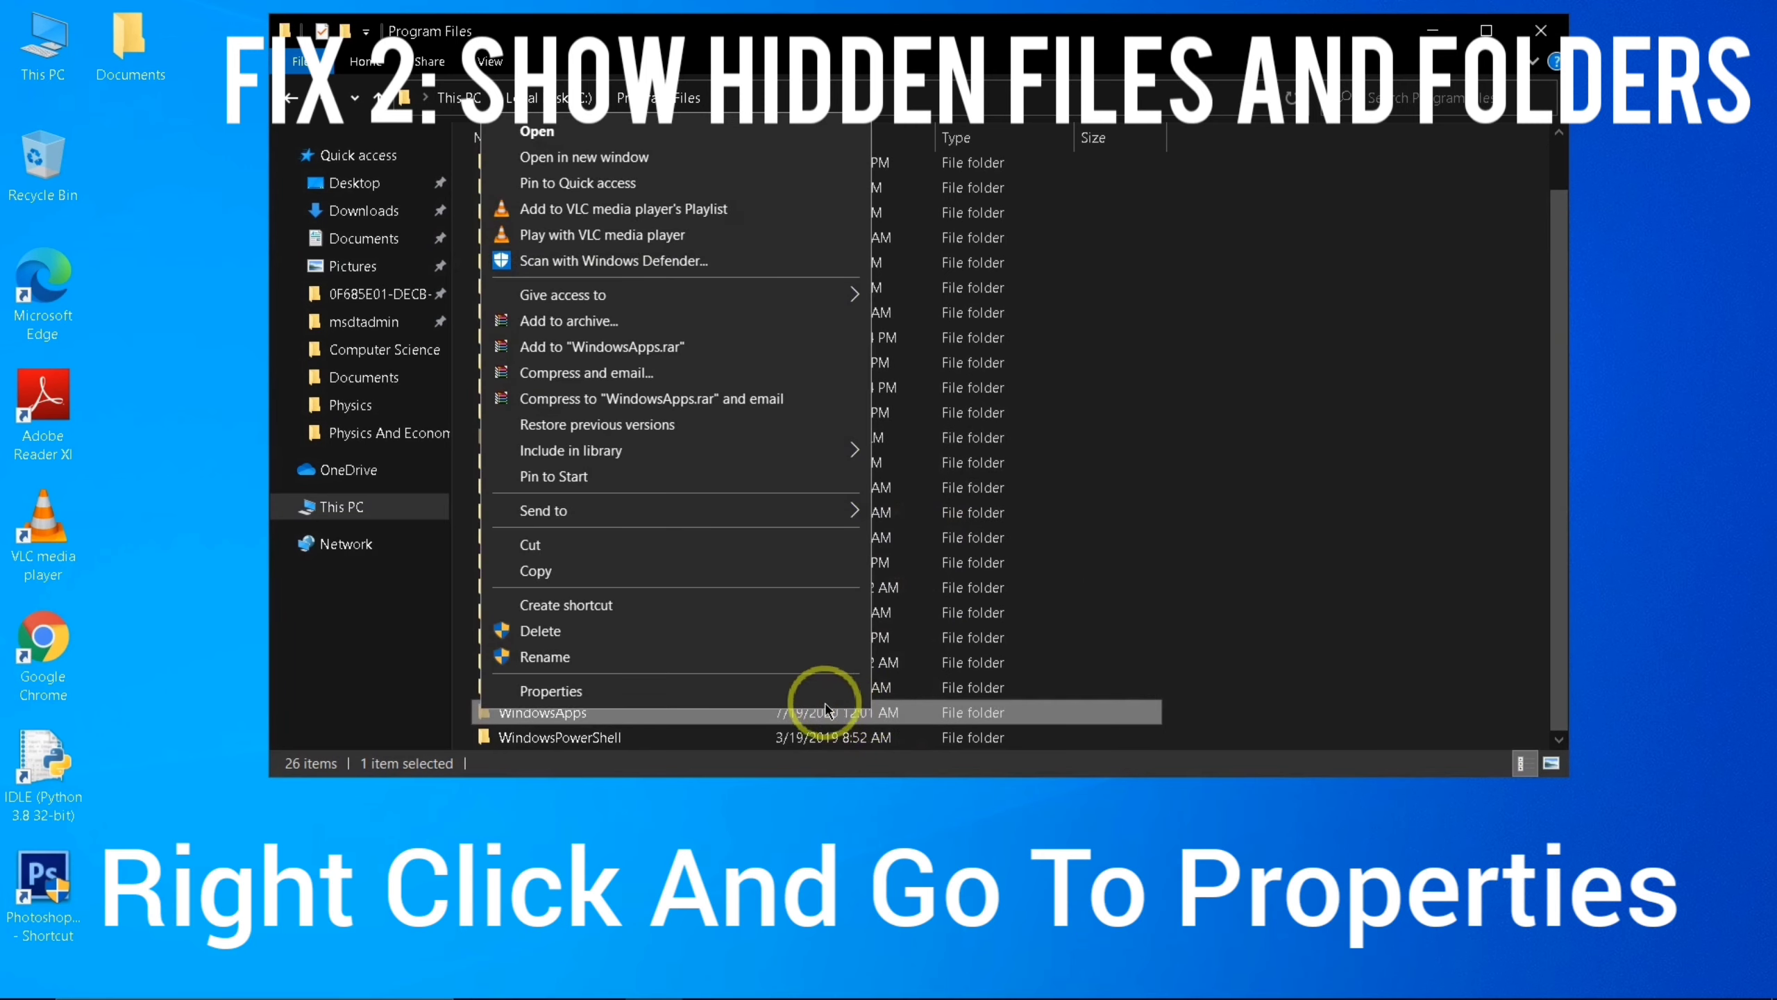
{"action": "left_click", "coordinate": [804, 693]}
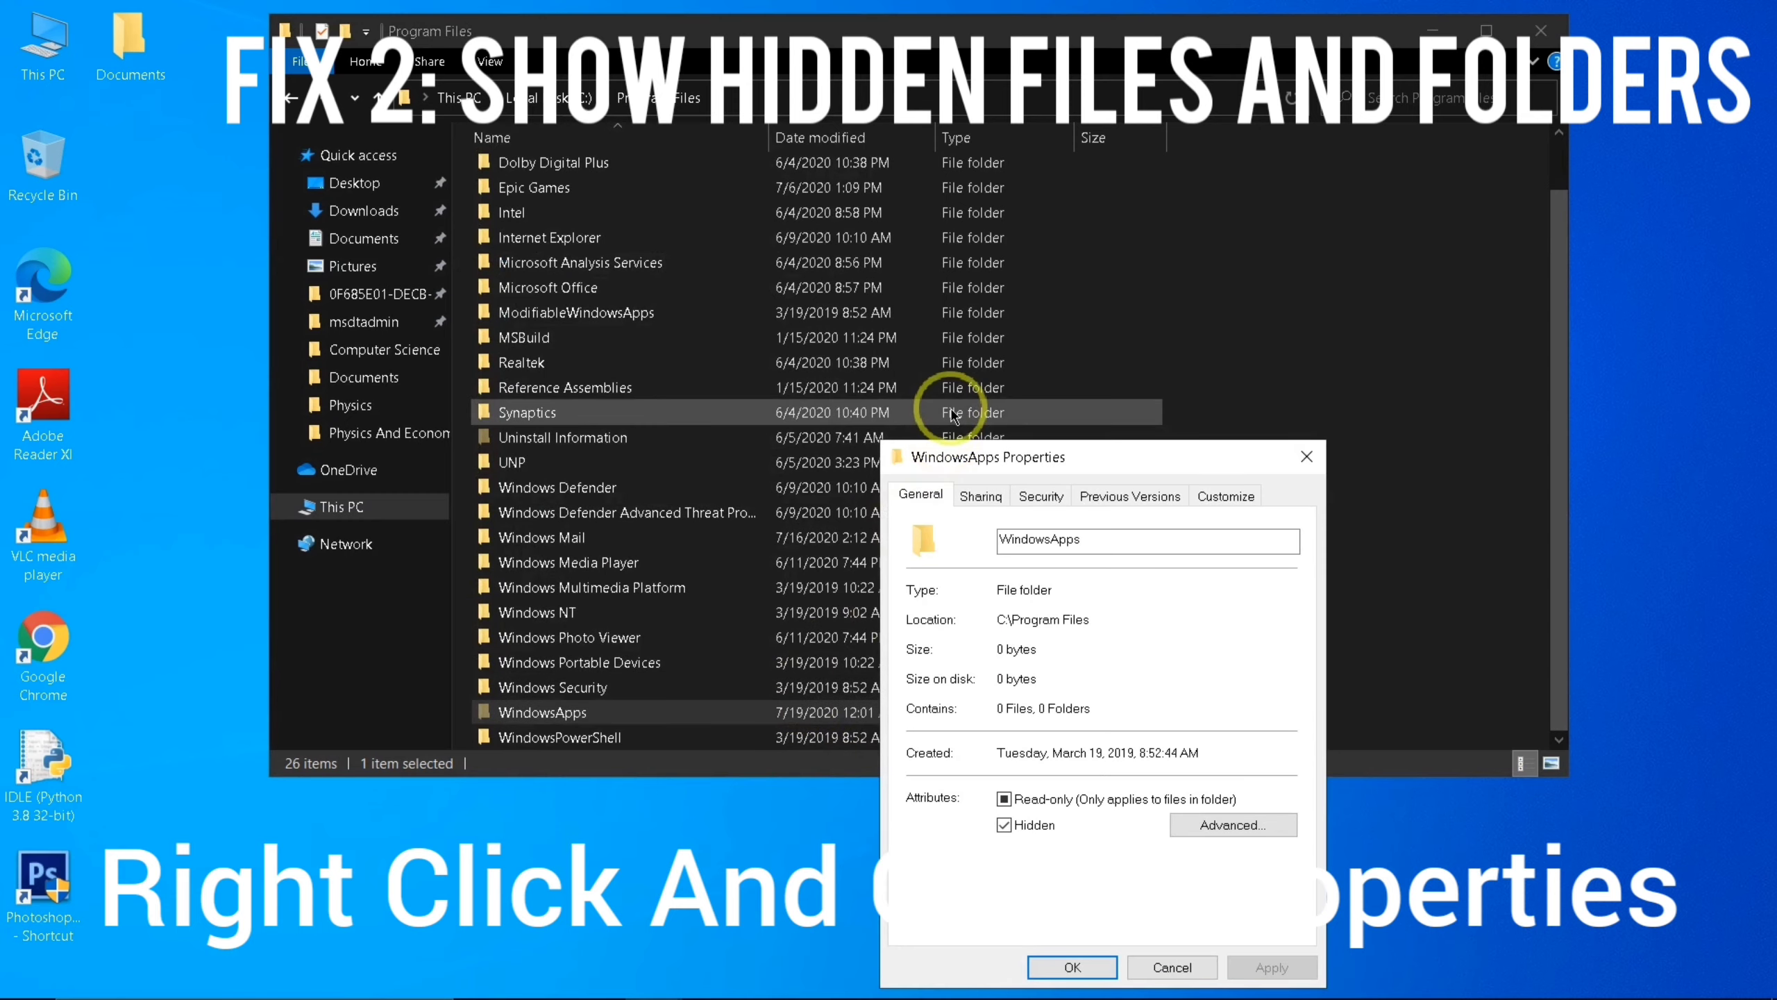
{"action": "left_click_drag", "start_coordinate": [980, 457], "coordinate": [1141, 168]}
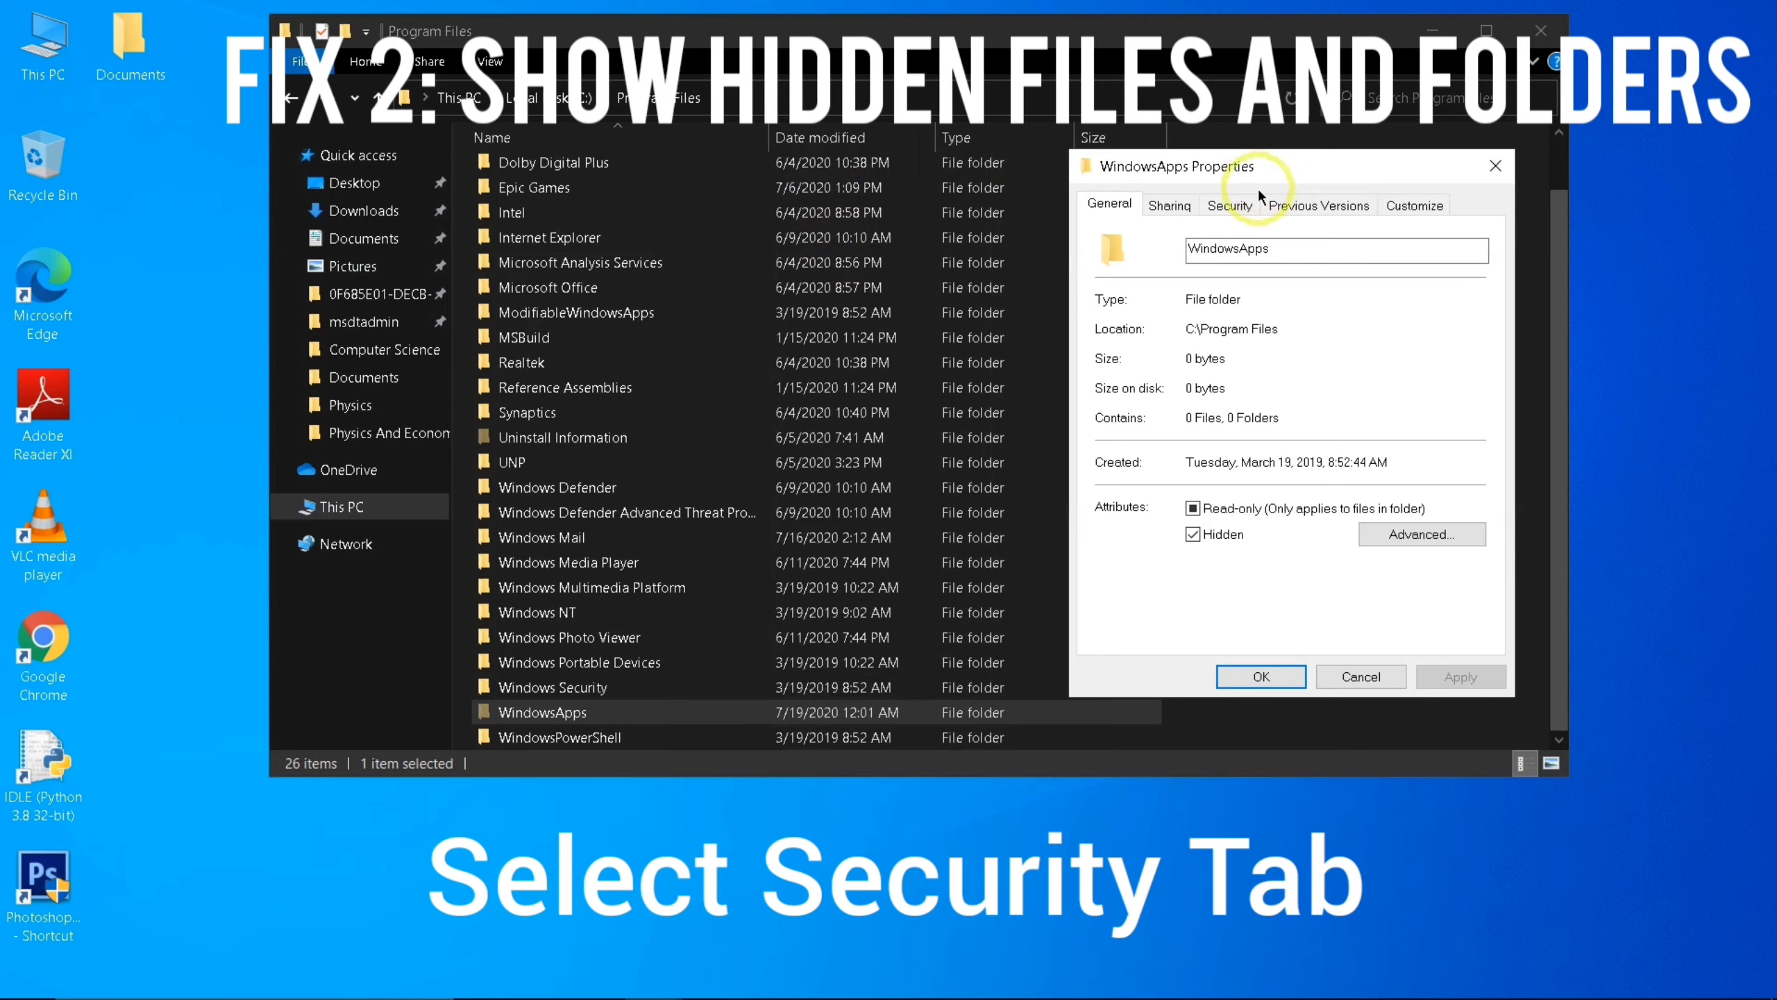
{"action": "left_click", "coordinate": [1231, 205]}
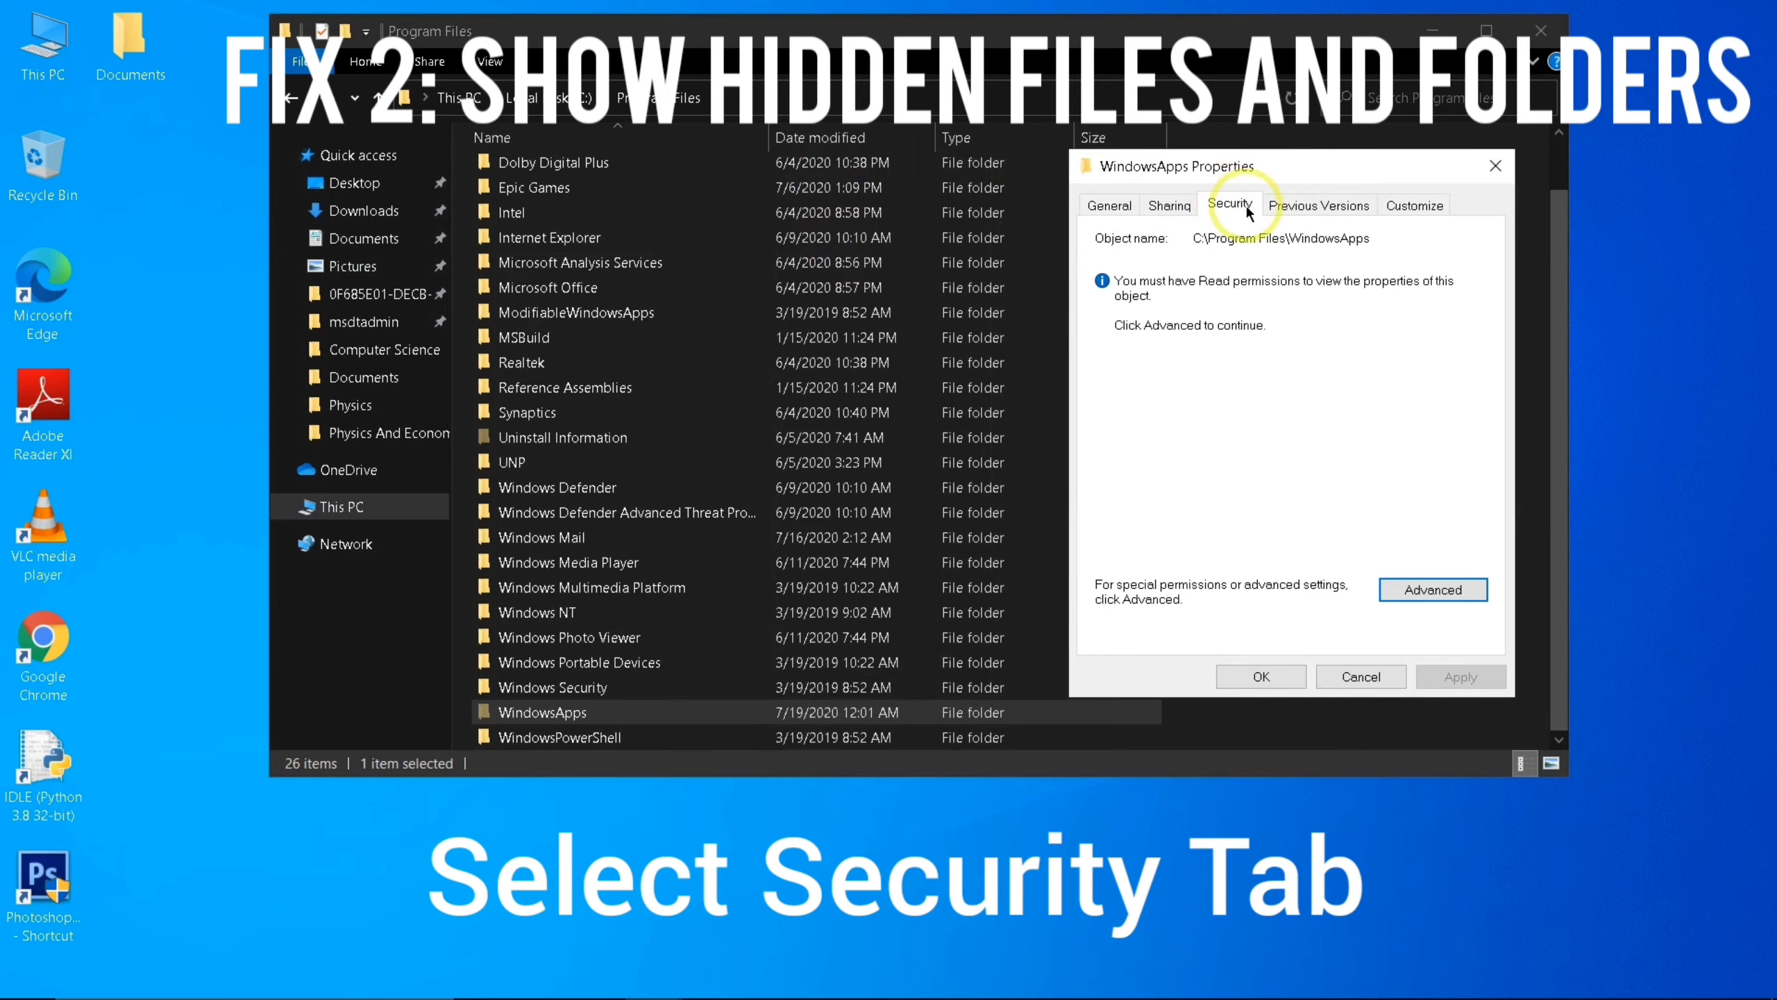
{"action": "left_click", "coordinate": [1411, 597]}
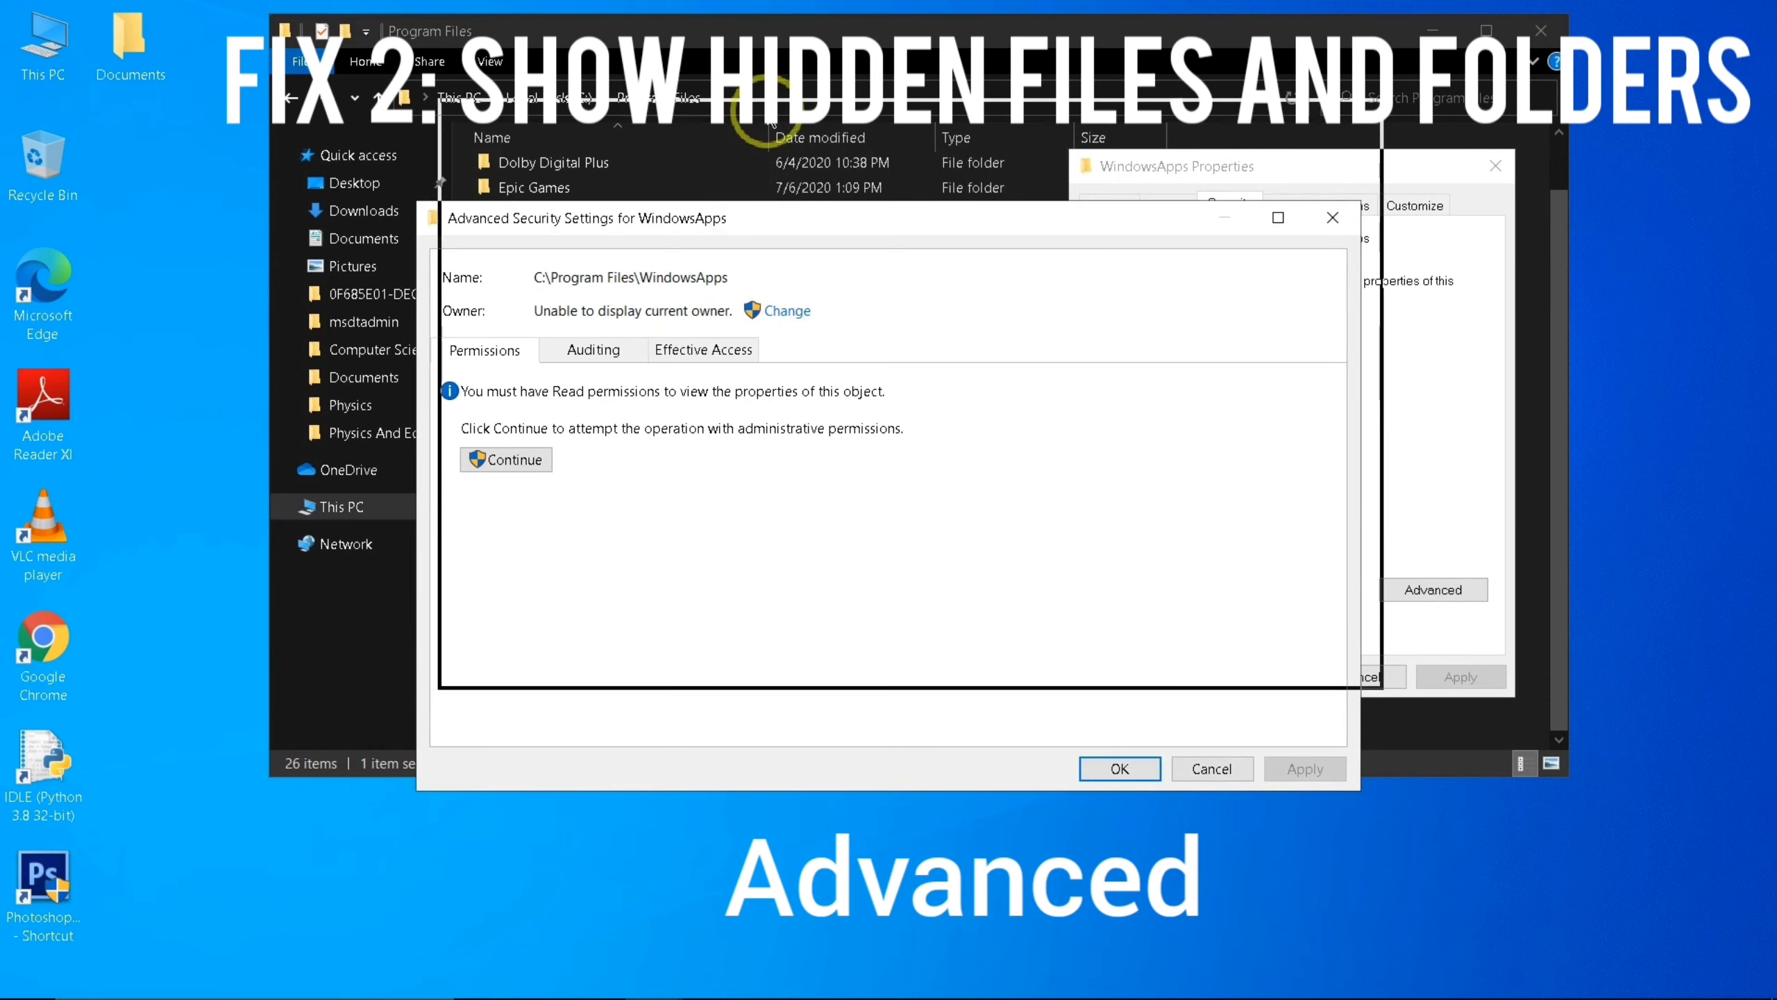
{"action": "left_click_drag", "start_coordinate": [747, 225], "coordinate": [770, 123]}
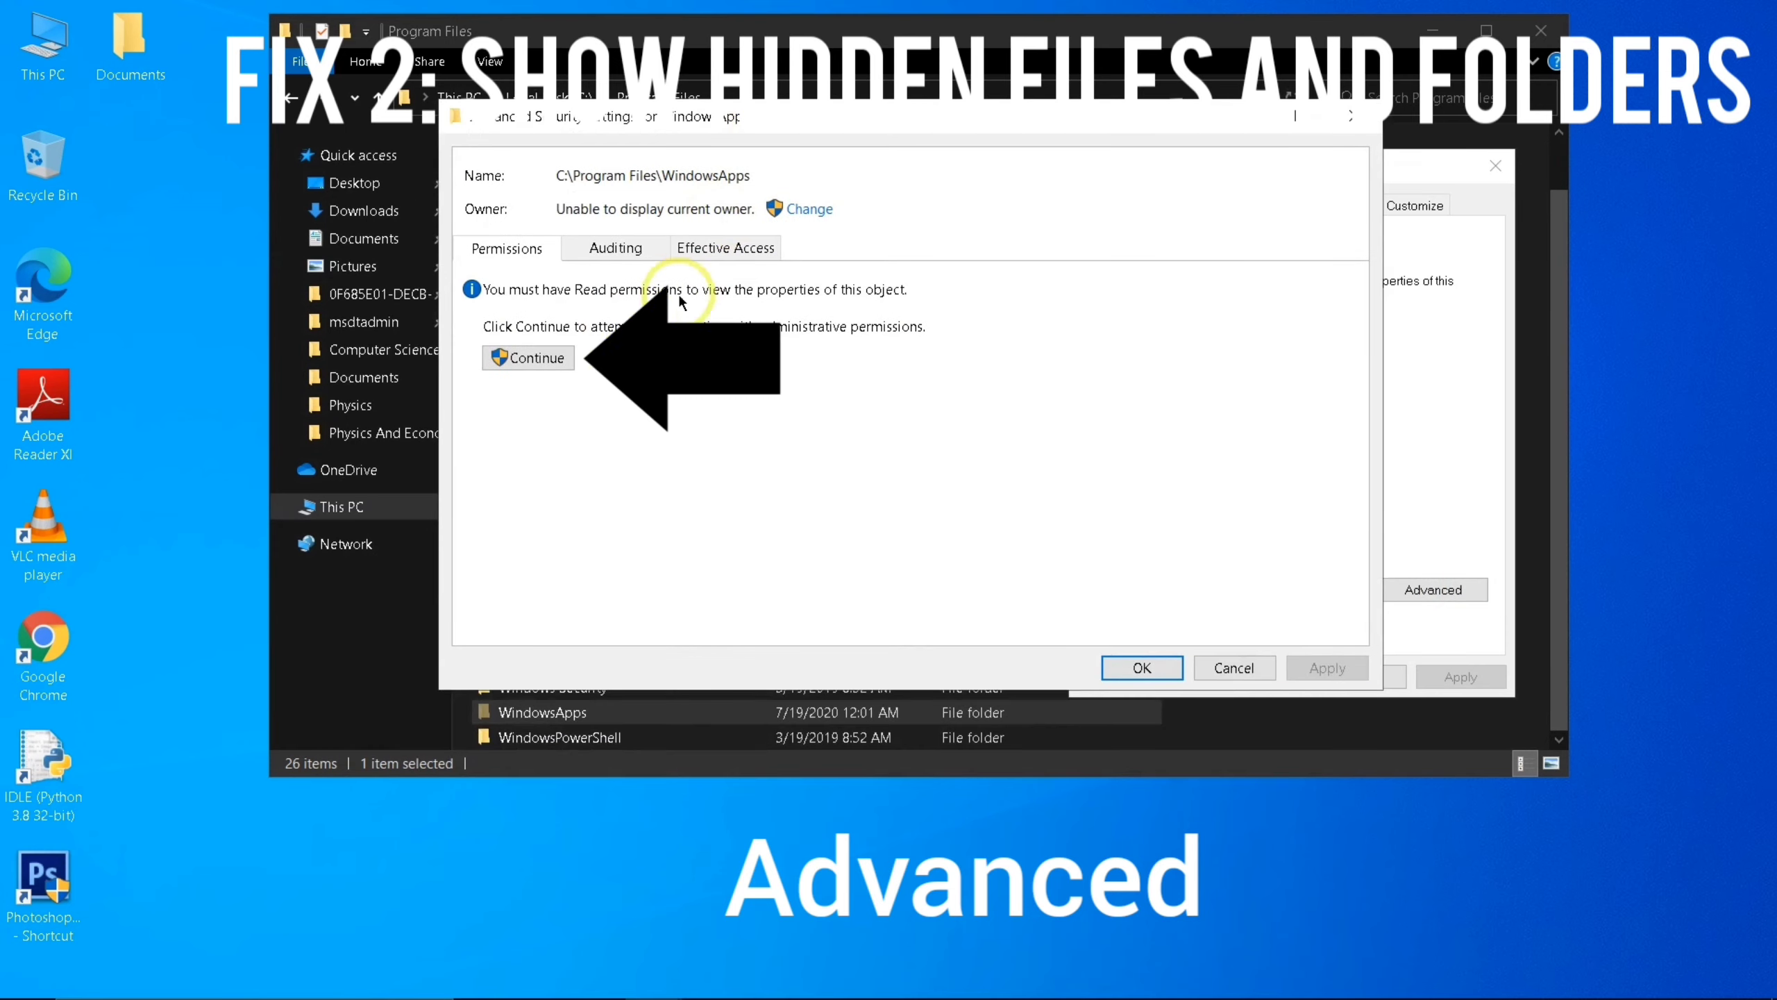
View the WindowsApps permission entries with administrative permissions, and close the security dialogs and the Program Files window
{"action": "left_click", "coordinate": [537, 358]}
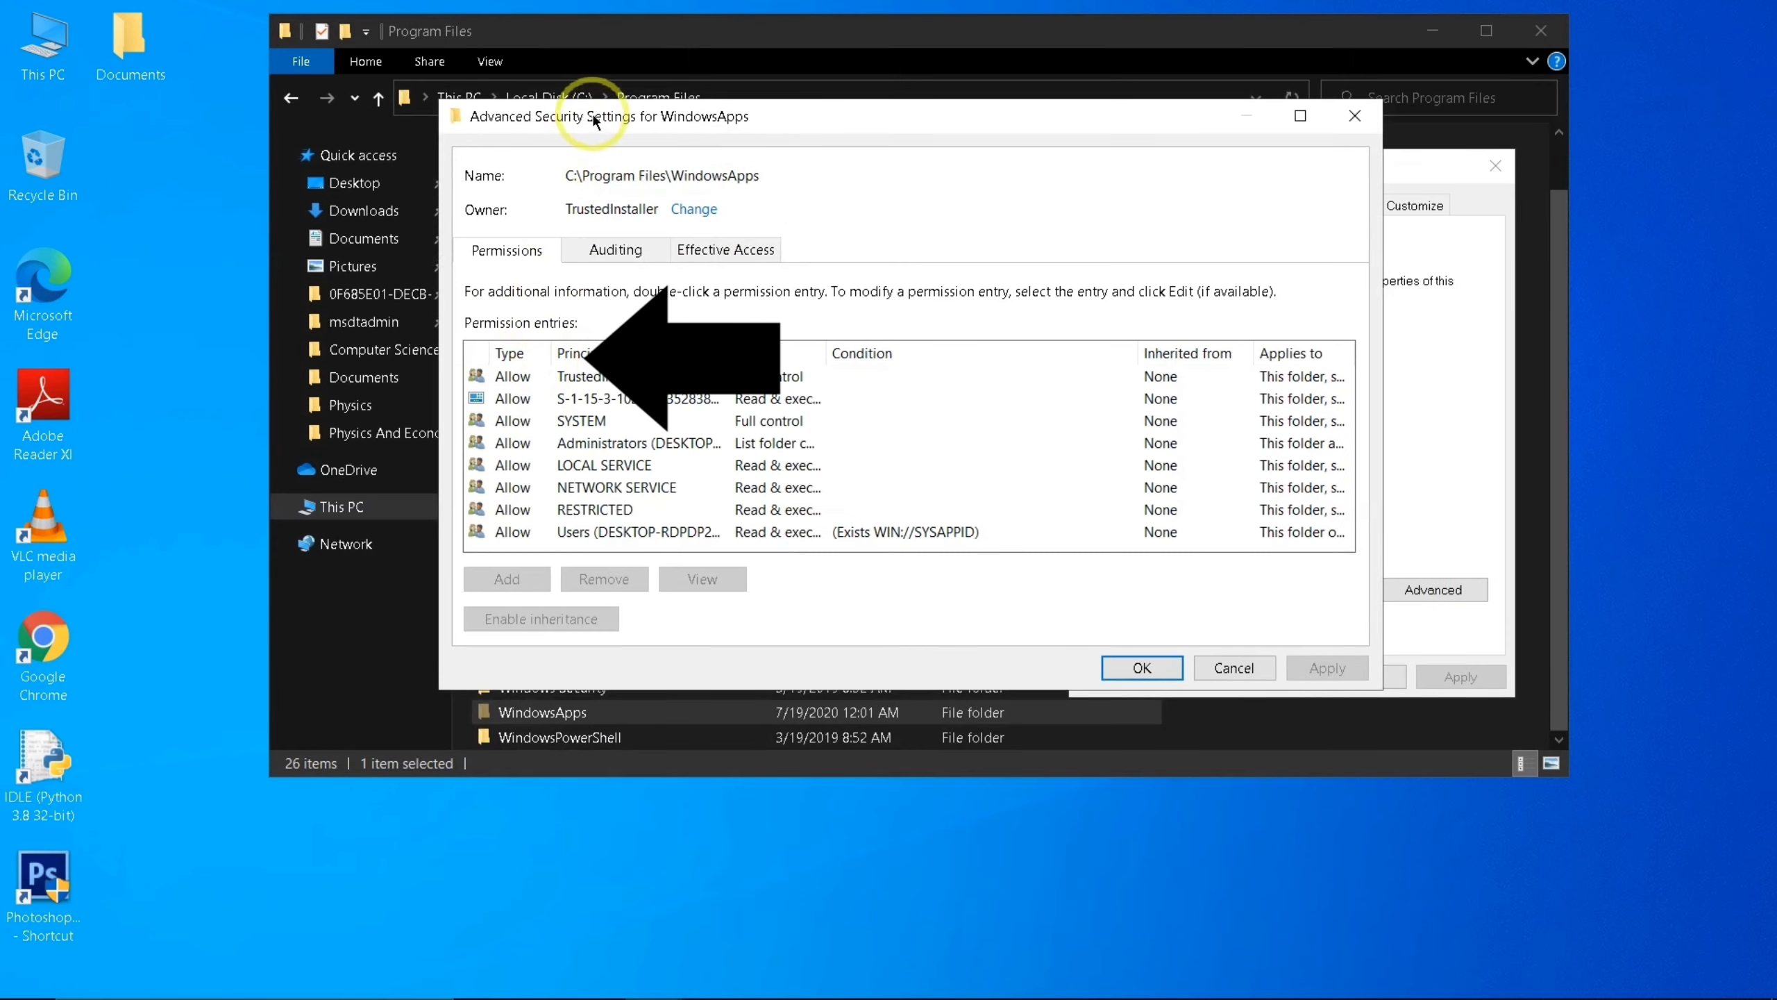
{"action": "left_click_drag", "start_coordinate": [588, 112], "coordinate": [622, 101]}
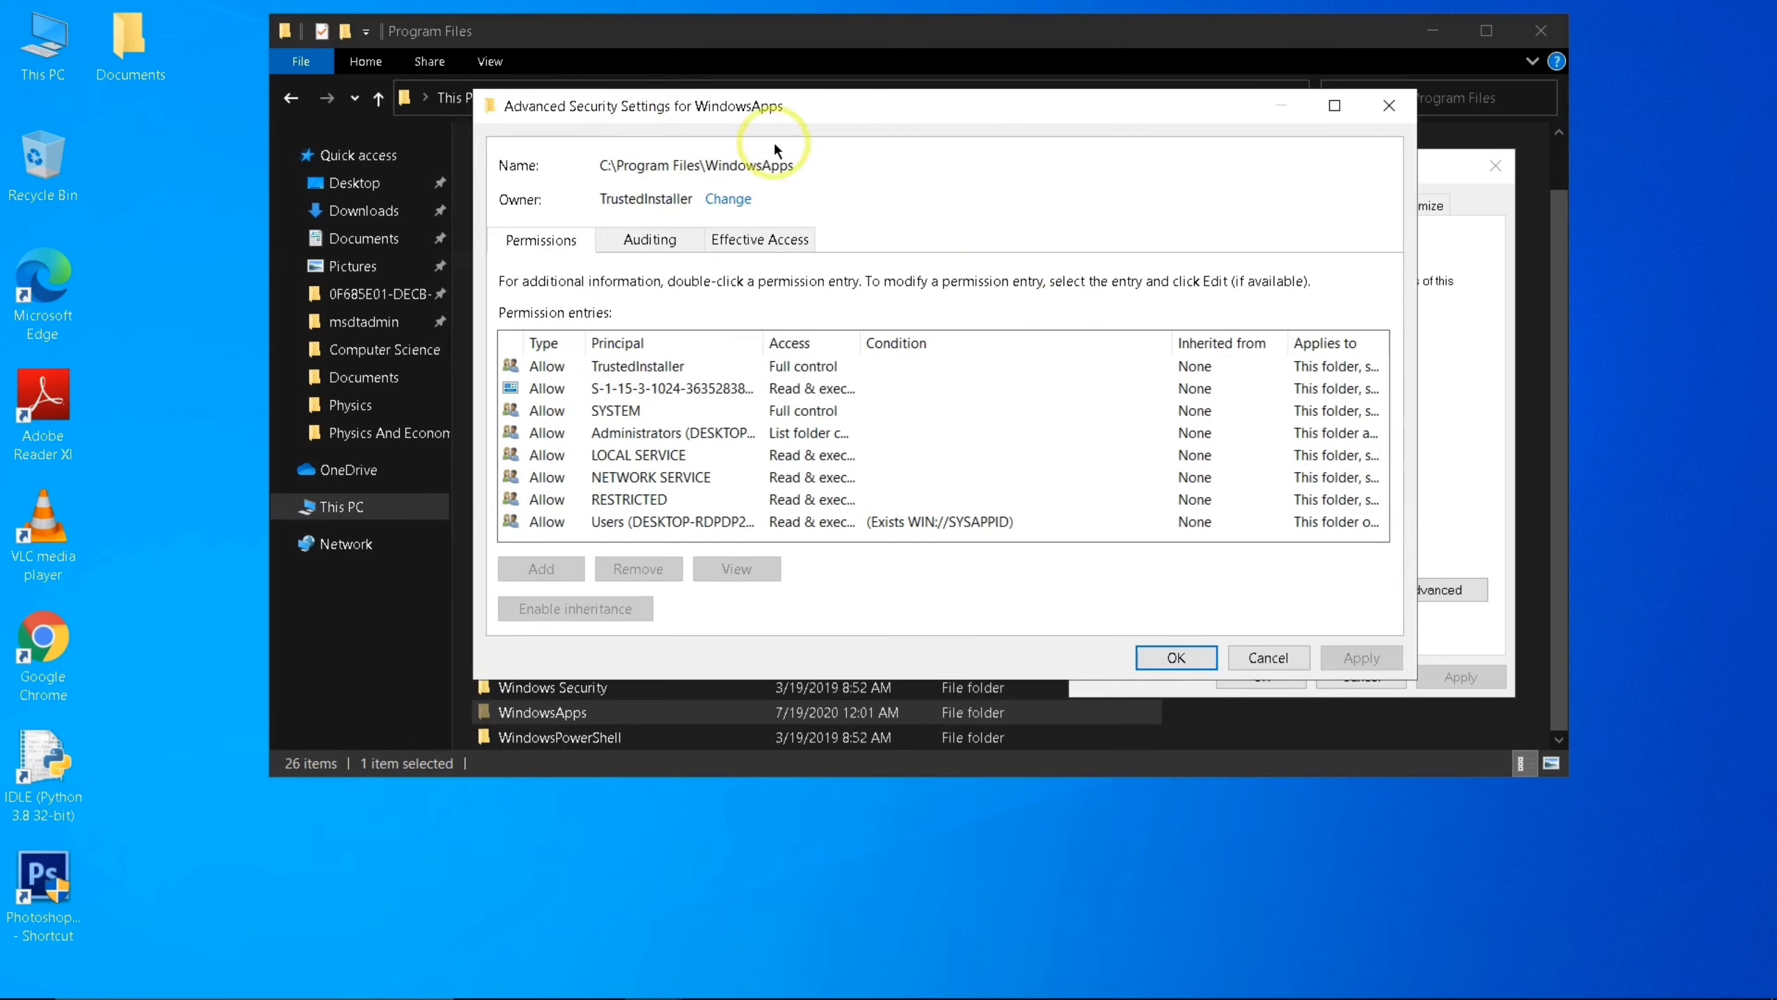
{"action": "left_click", "coordinate": [1174, 659]}
{"action": "left_click", "coordinate": [1243, 677]}
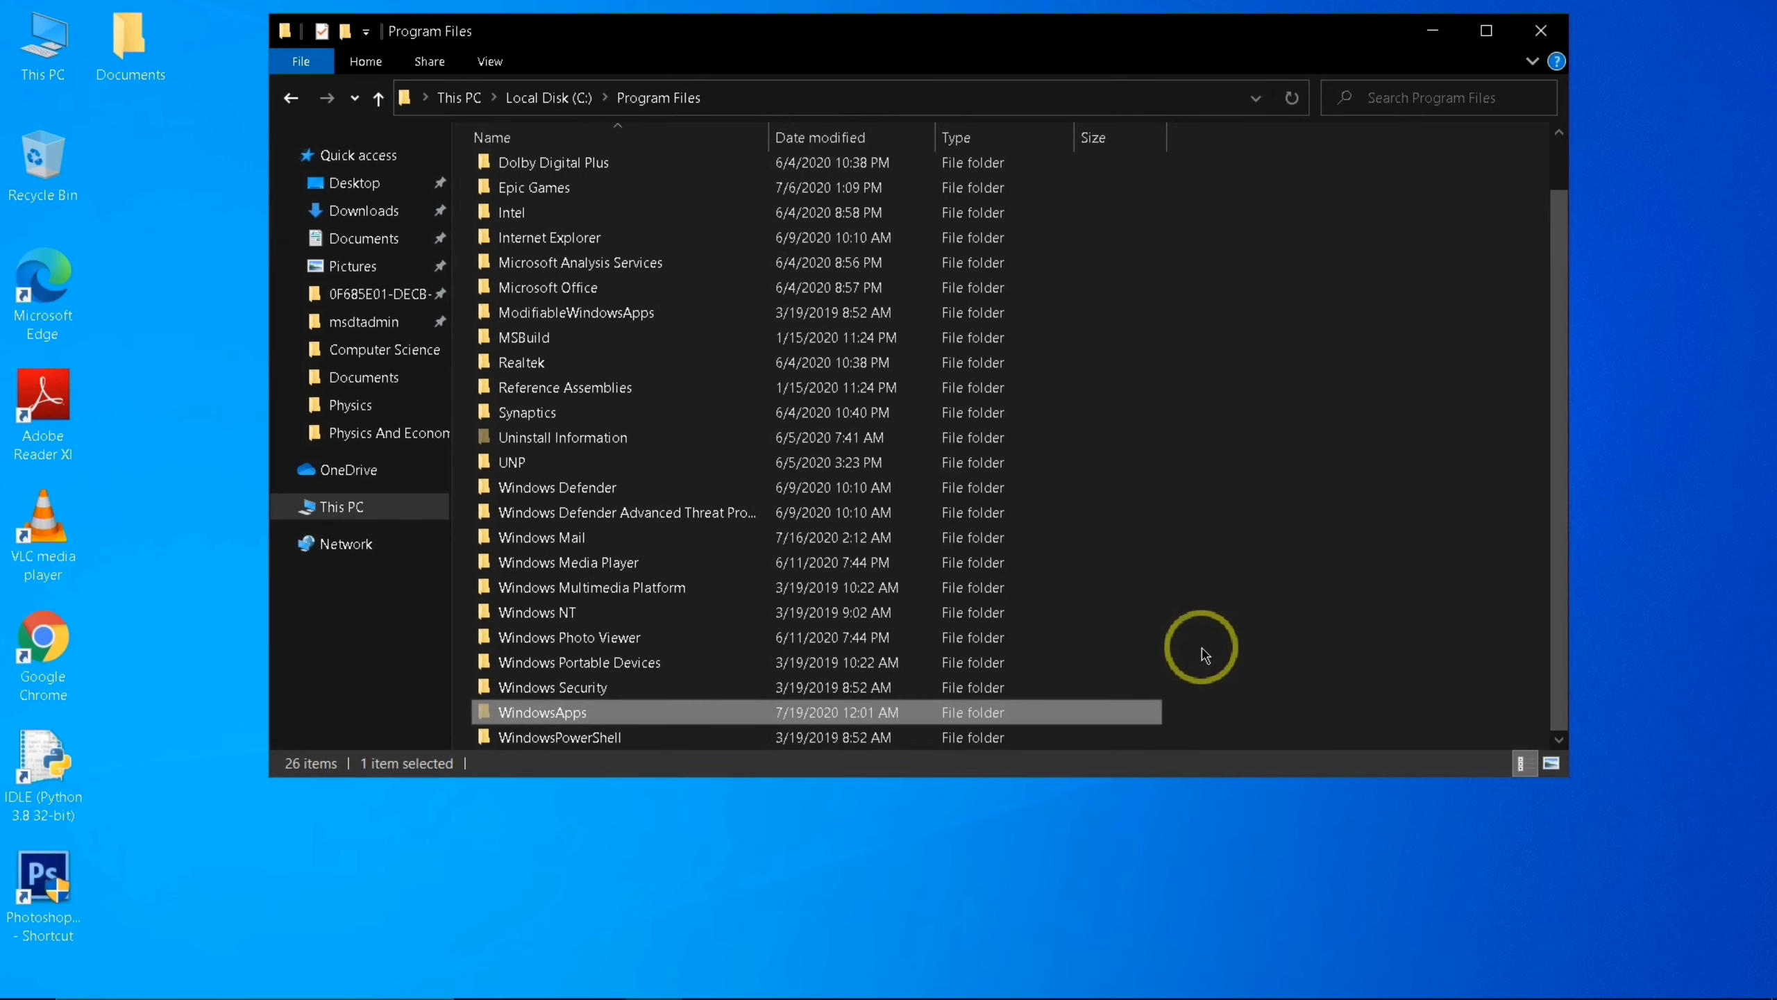
{"action": "left_click", "coordinate": [1539, 34]}
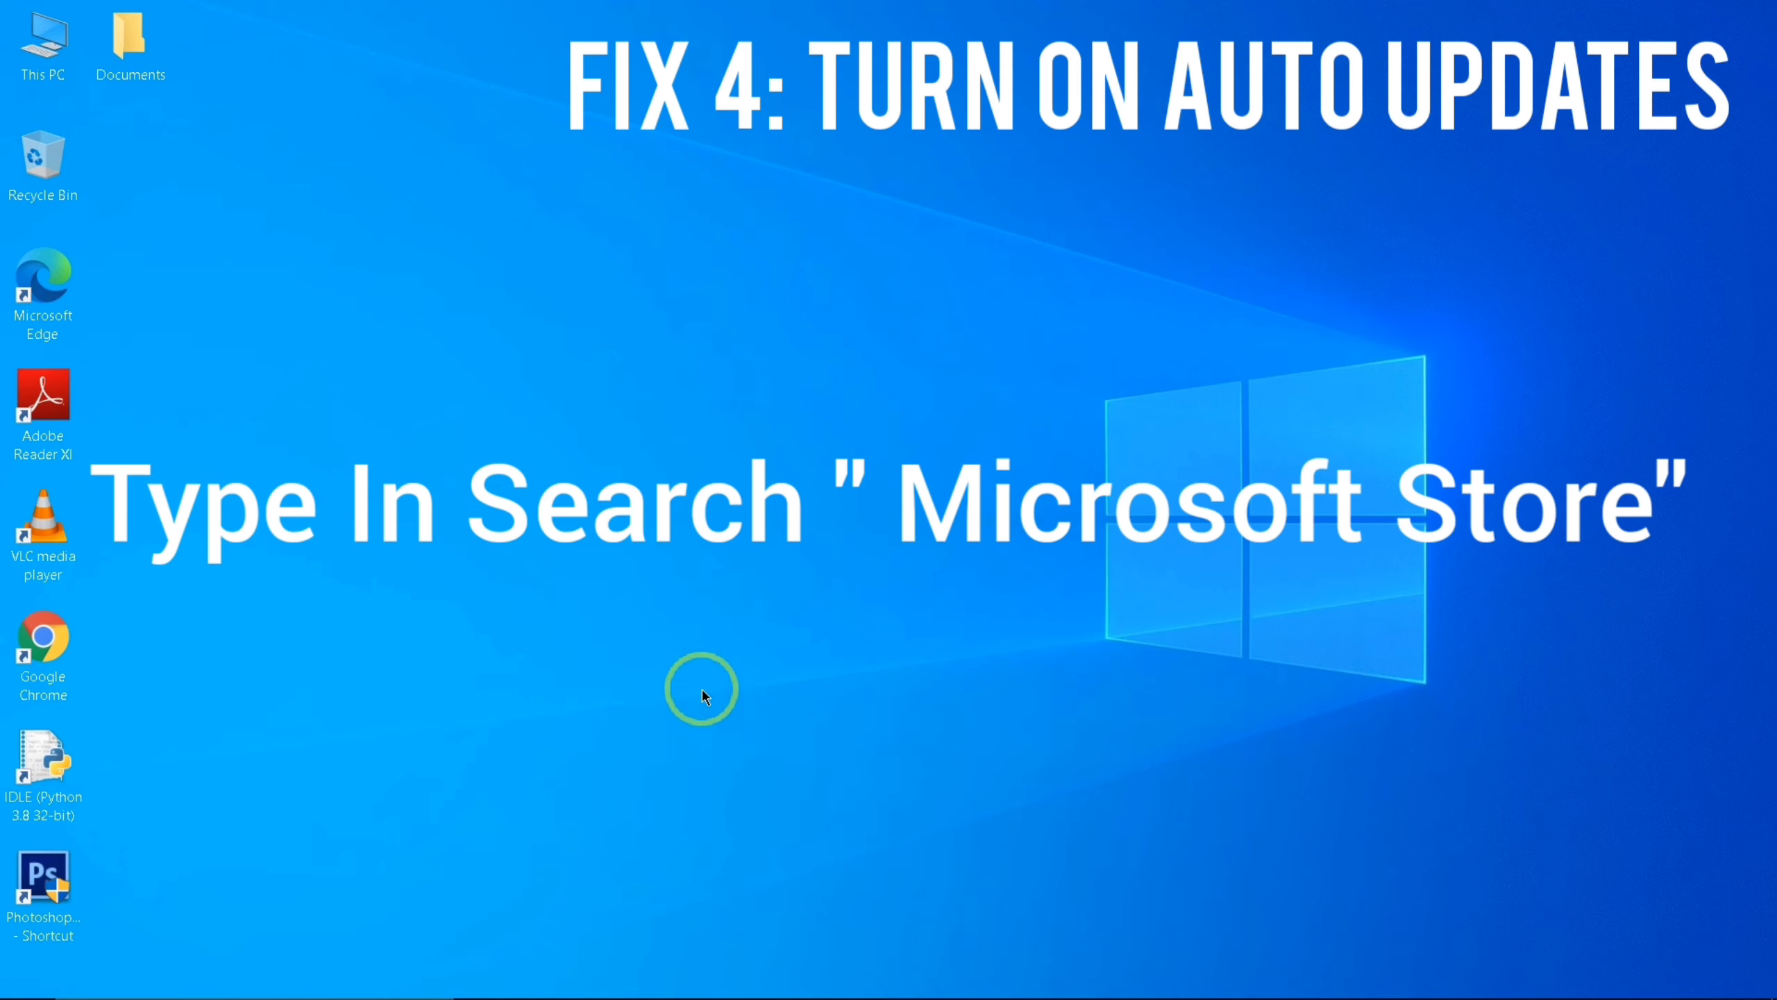
Search Windows for "Mic" and open the Microsoft Store app, moving its window clear for viewing
{"action": "left_click", "coordinate": [273, 975]}
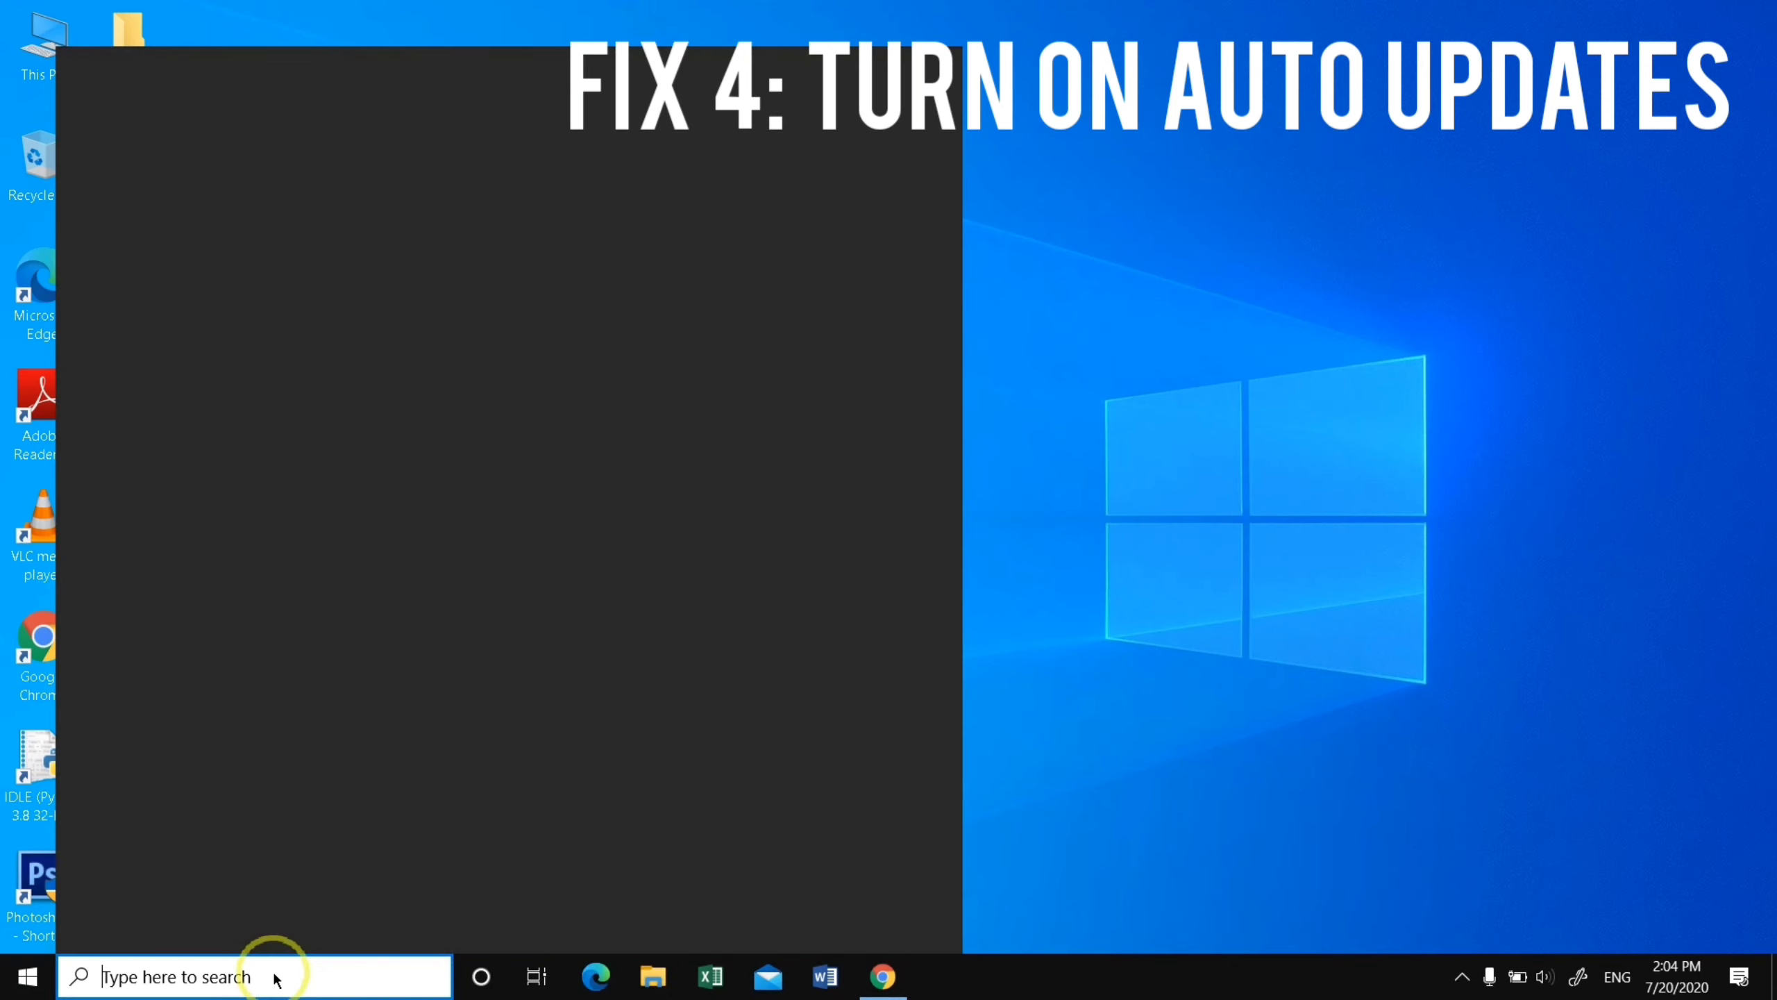
{"action": "type", "text": "Mic"}
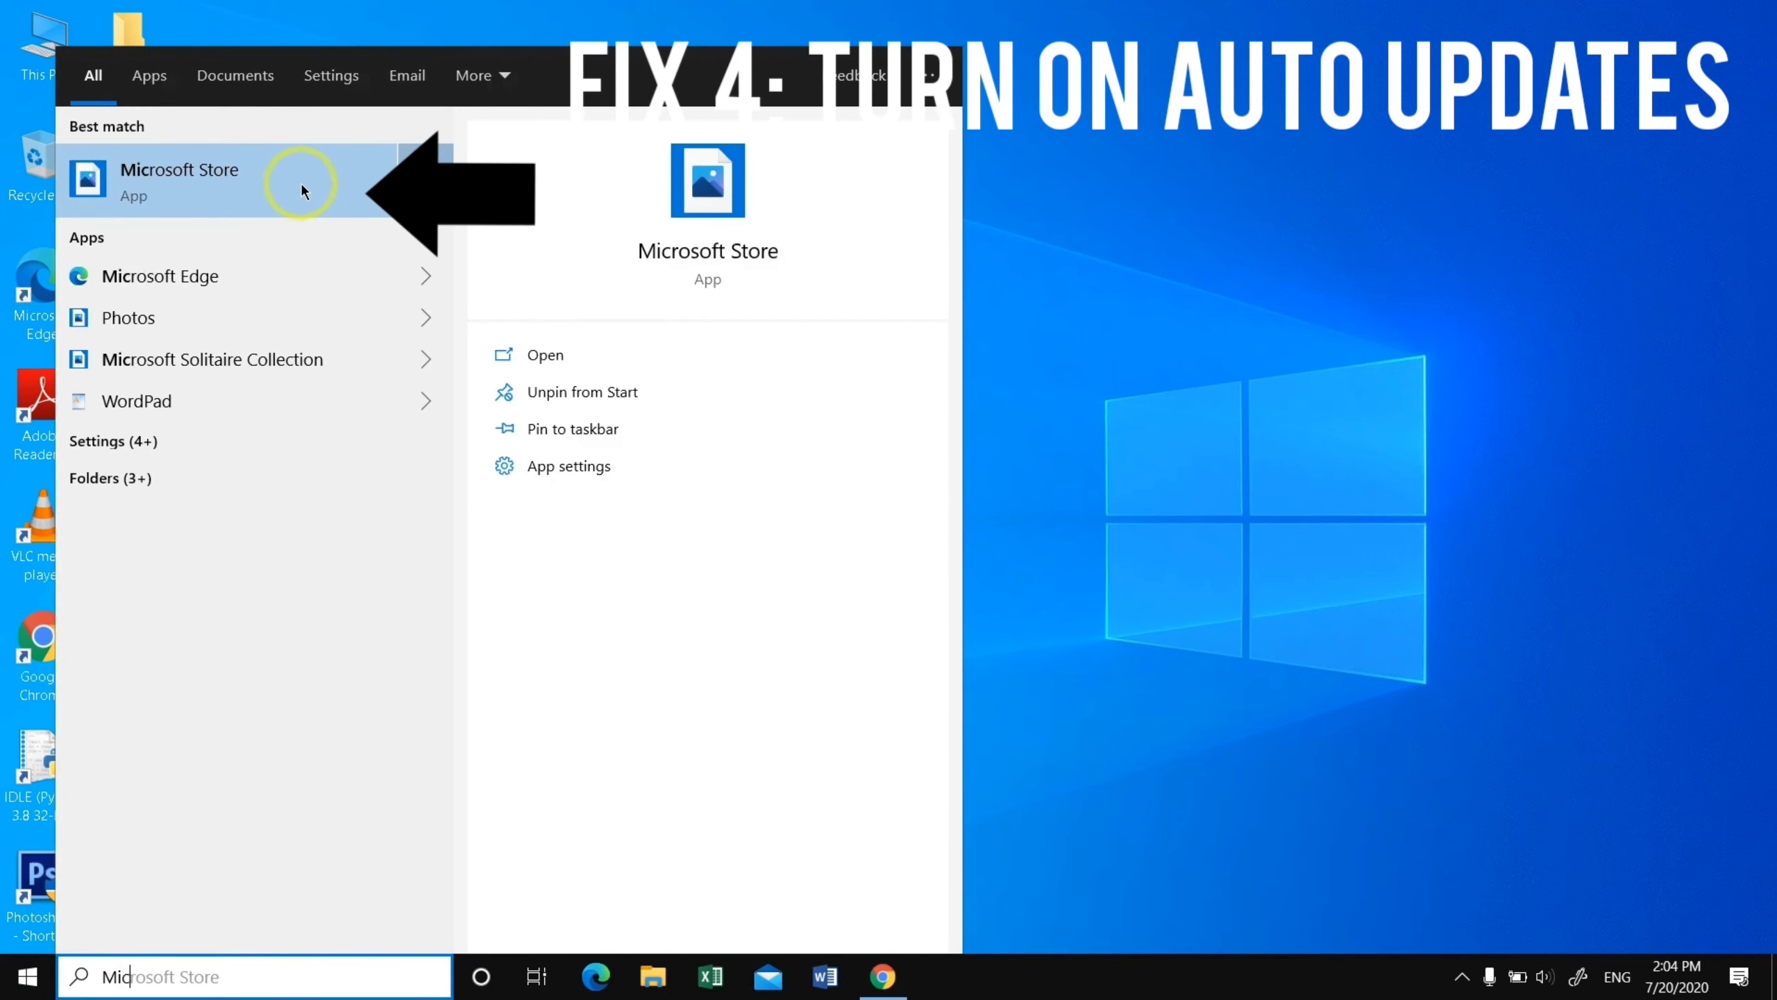
{"action": "left_click", "coordinate": [257, 198]}
{"action": "left_click_drag", "start_coordinate": [770, 53], "coordinate": [972, 34]}
Check the automatic app update option in the Microsoft Store settings, and close the store
{"action": "left_click", "coordinate": [1431, 82]}
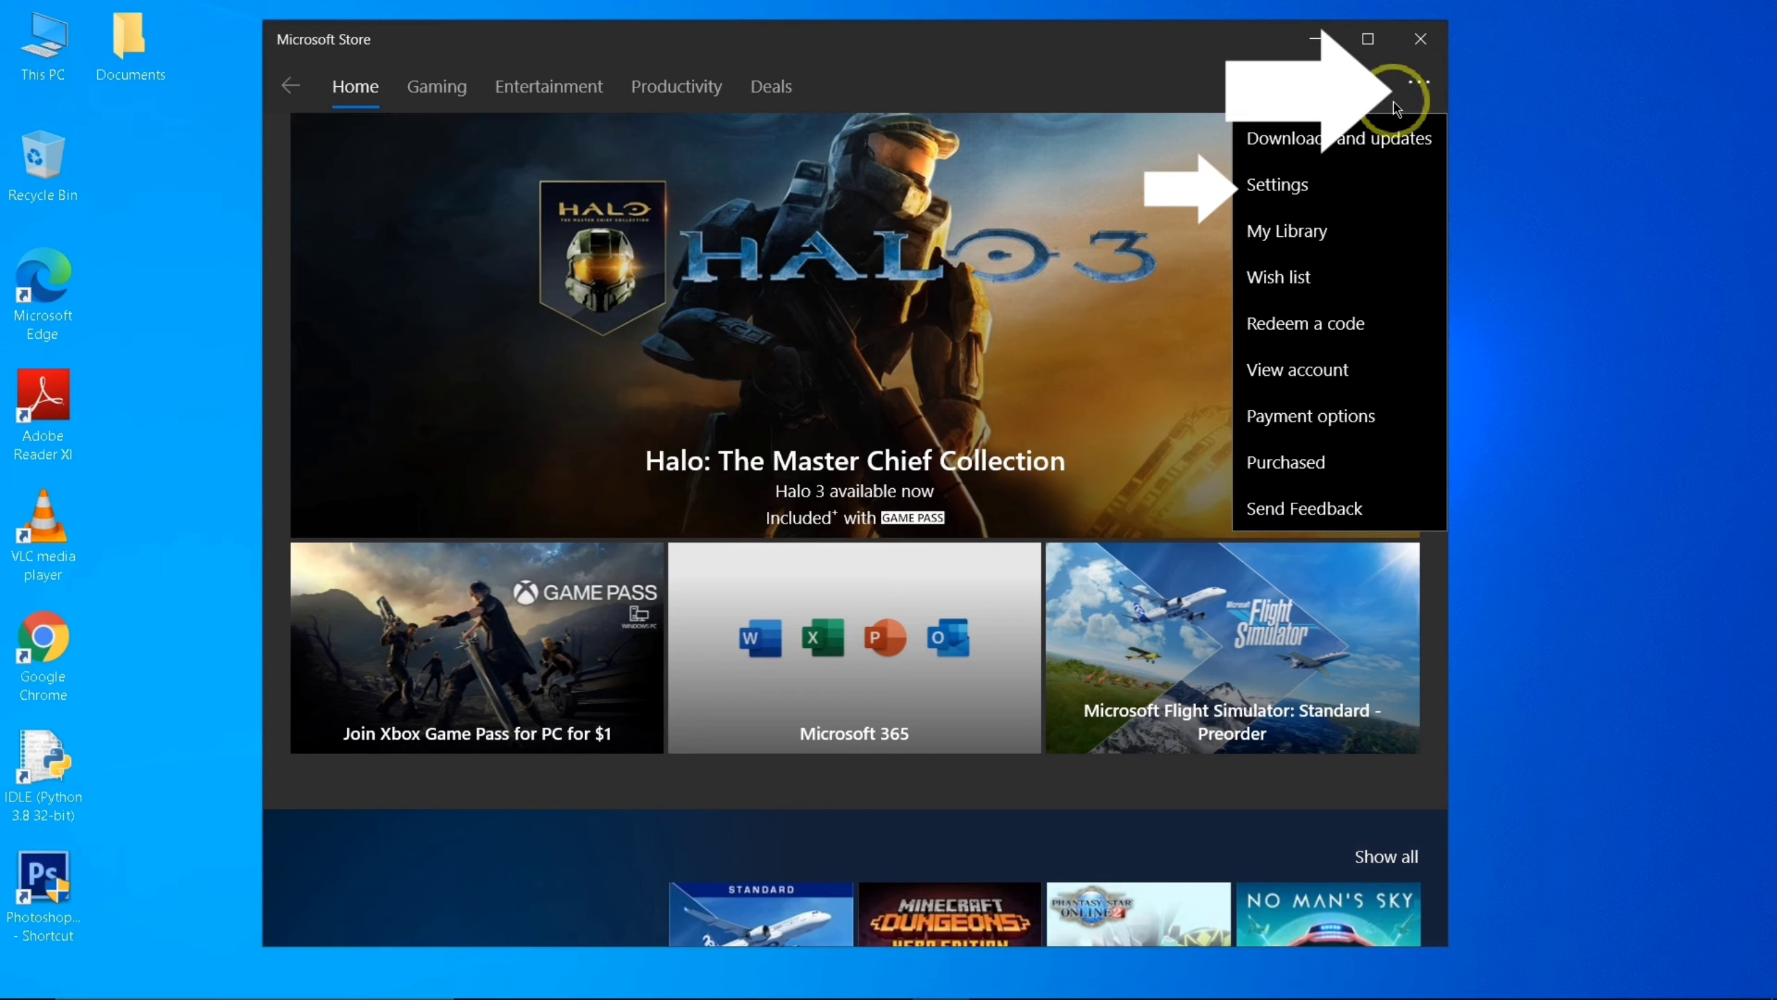
{"action": "left_click", "coordinate": [1295, 186]}
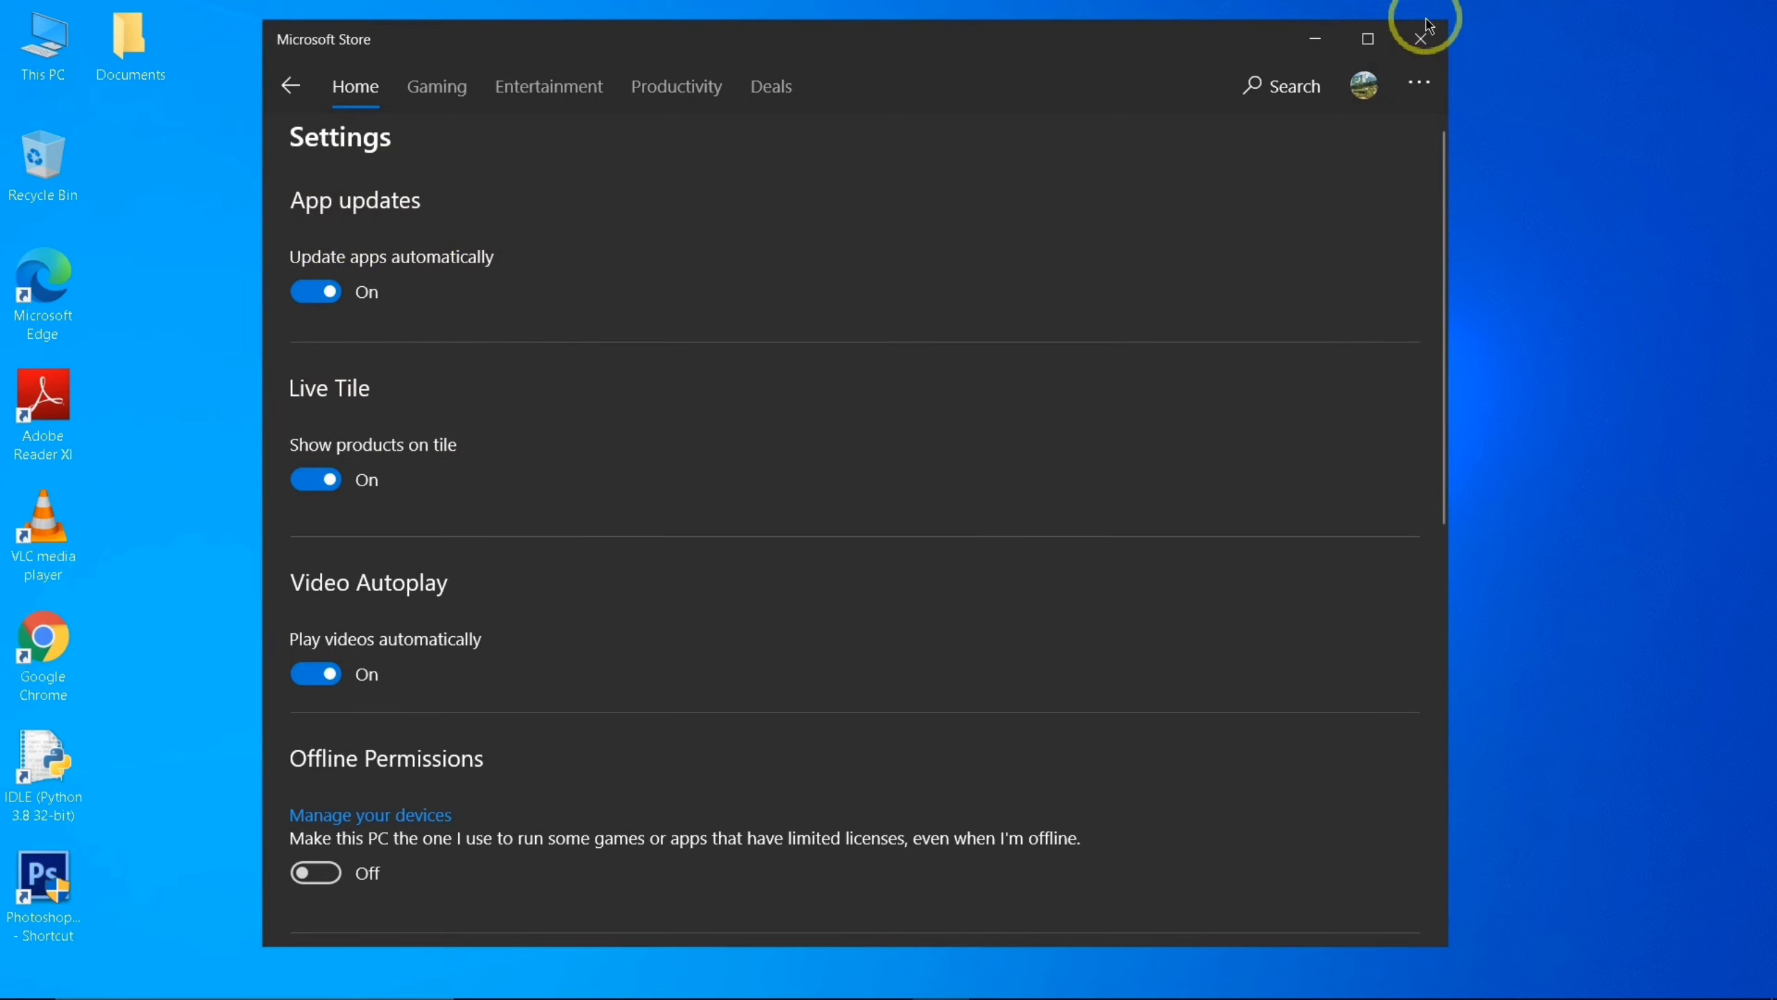
{"action": "left_click", "coordinate": [1421, 39]}
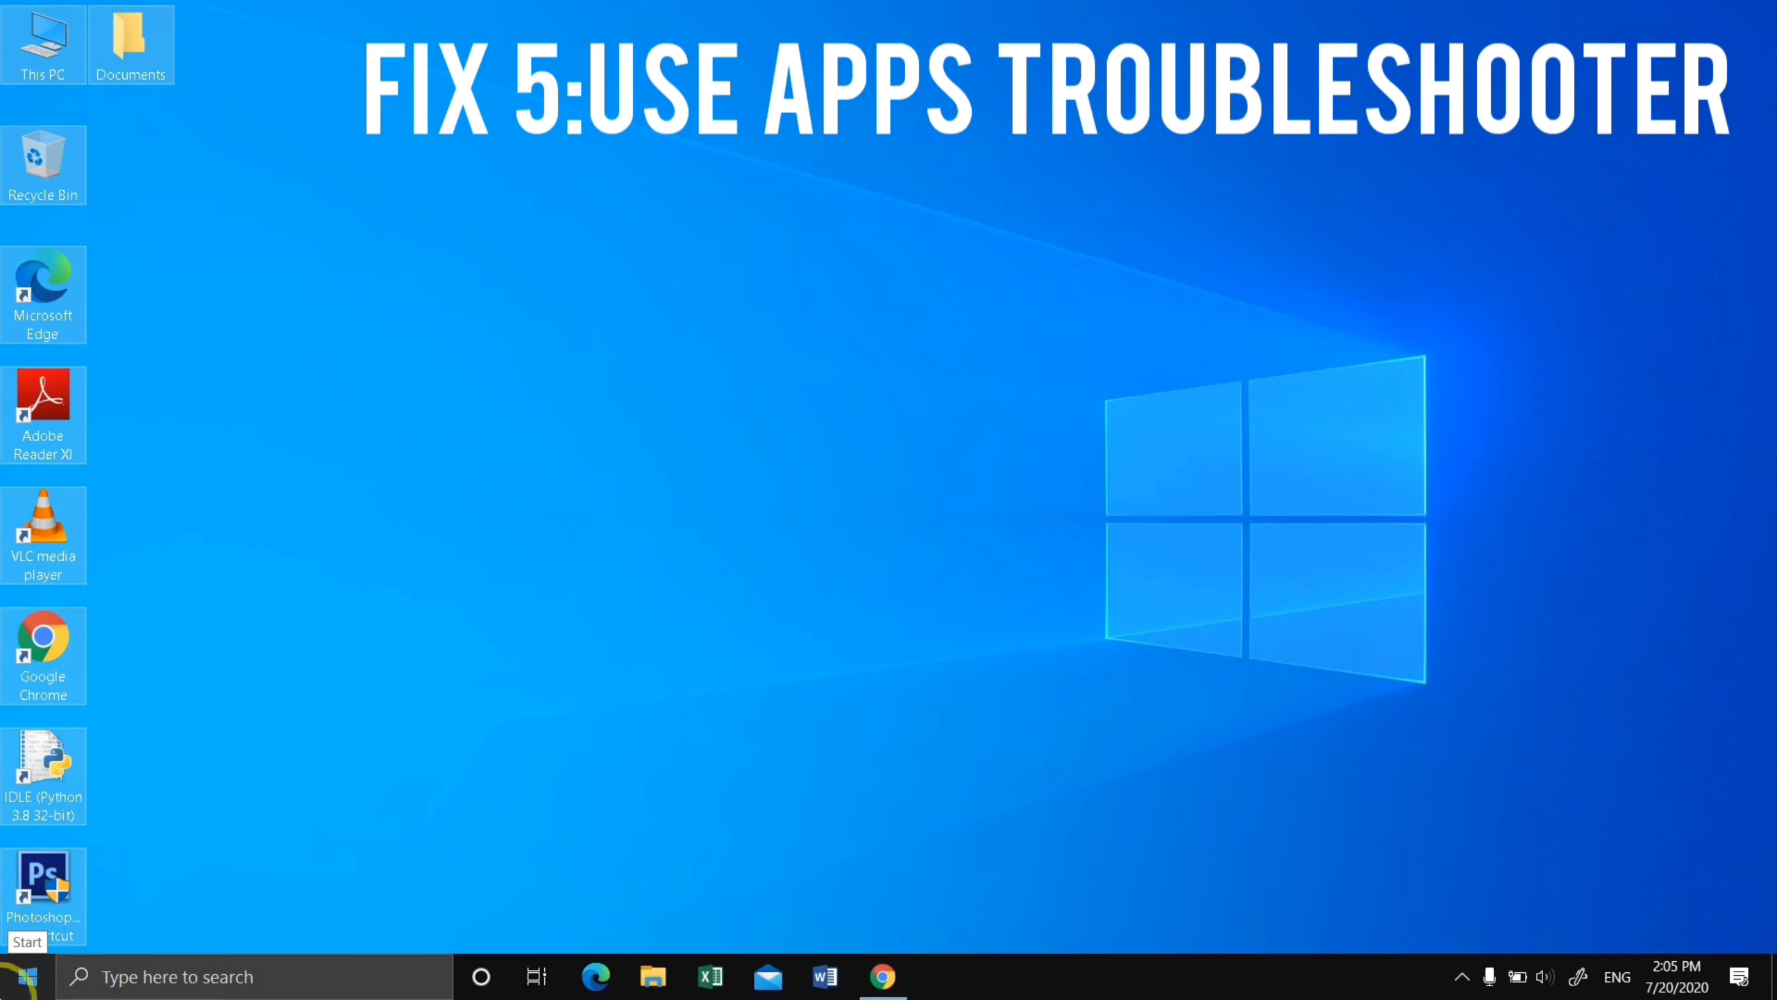
Open the Windows Settings app and move its window slightly down on the desktop
{"action": "left_click", "coordinate": [21, 980]}
{"action": "mouse_move", "coordinate": [29, 931]}
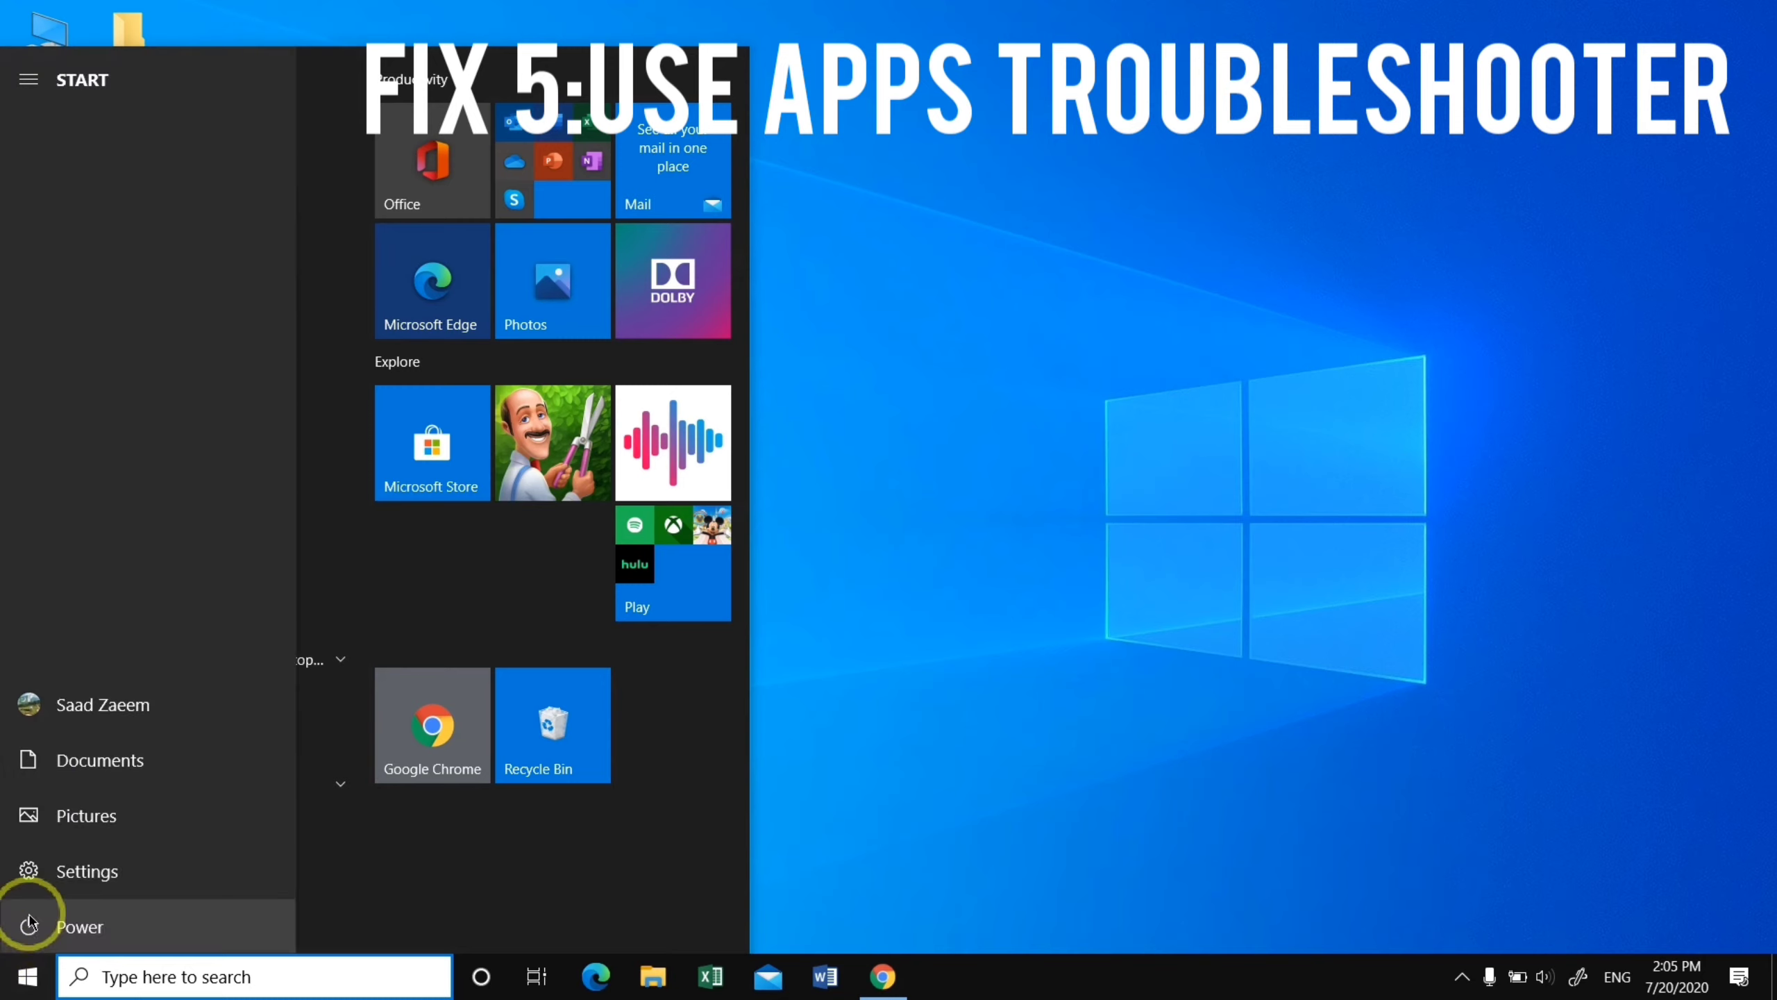
{"action": "left_click", "coordinate": [107, 877]}
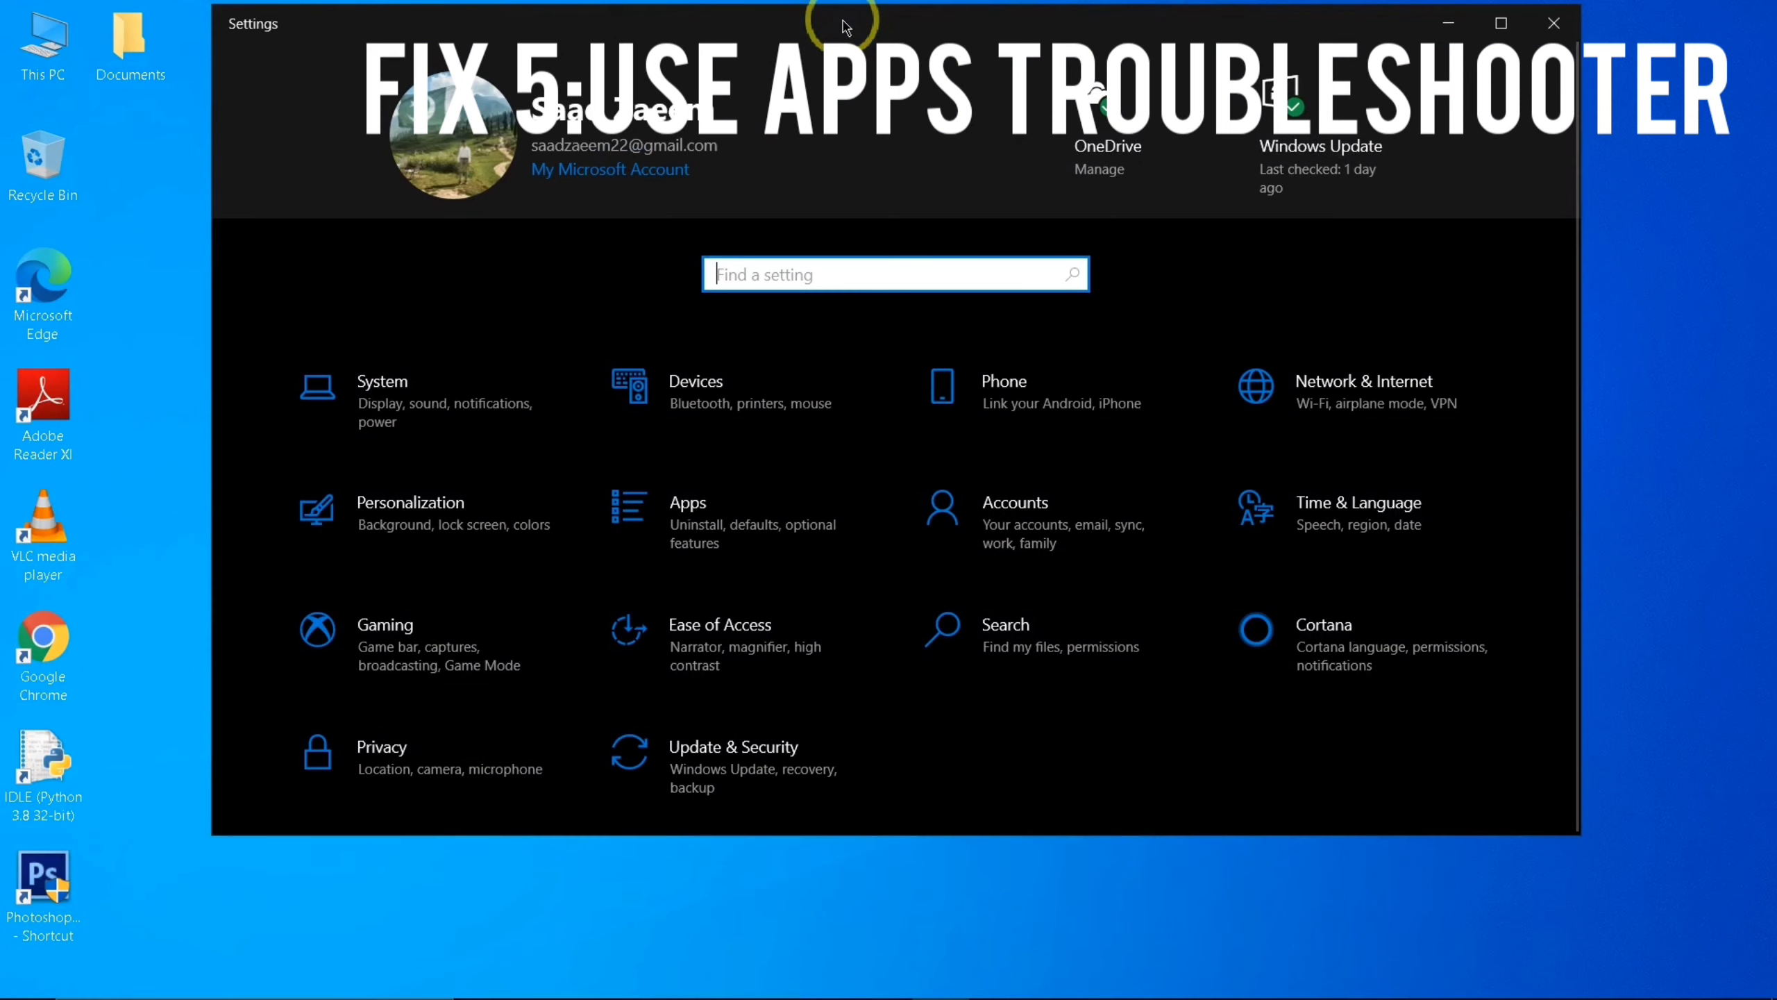
{"action": "left_click_drag", "start_coordinate": [843, 17], "coordinate": [841, 50]}
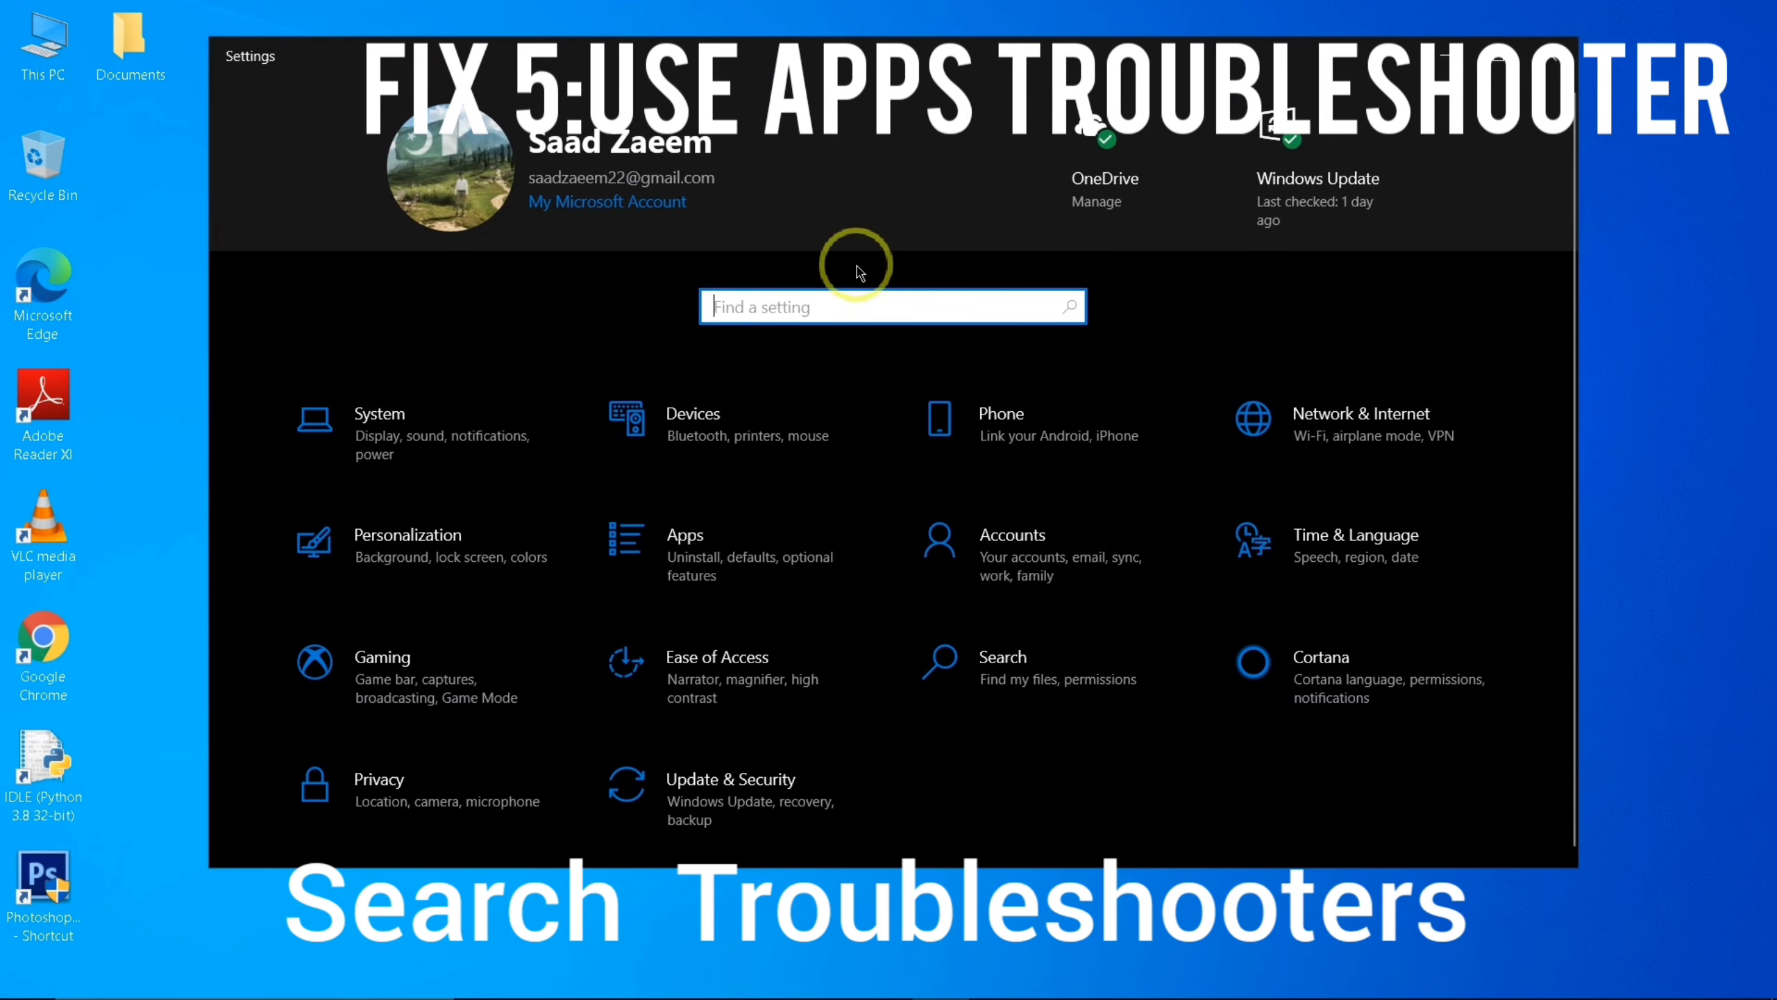
Search Settings for "Troubleshoot" and open the Troubleshoot settings page
{"action": "left_click", "coordinate": [846, 313]}
{"action": "type", "text": "Treo"}
{"action": "key", "text": "BackSpace"}
{"action": "key", "text": "BackSpace"}
{"action": "key", "text": "BackSpace"}
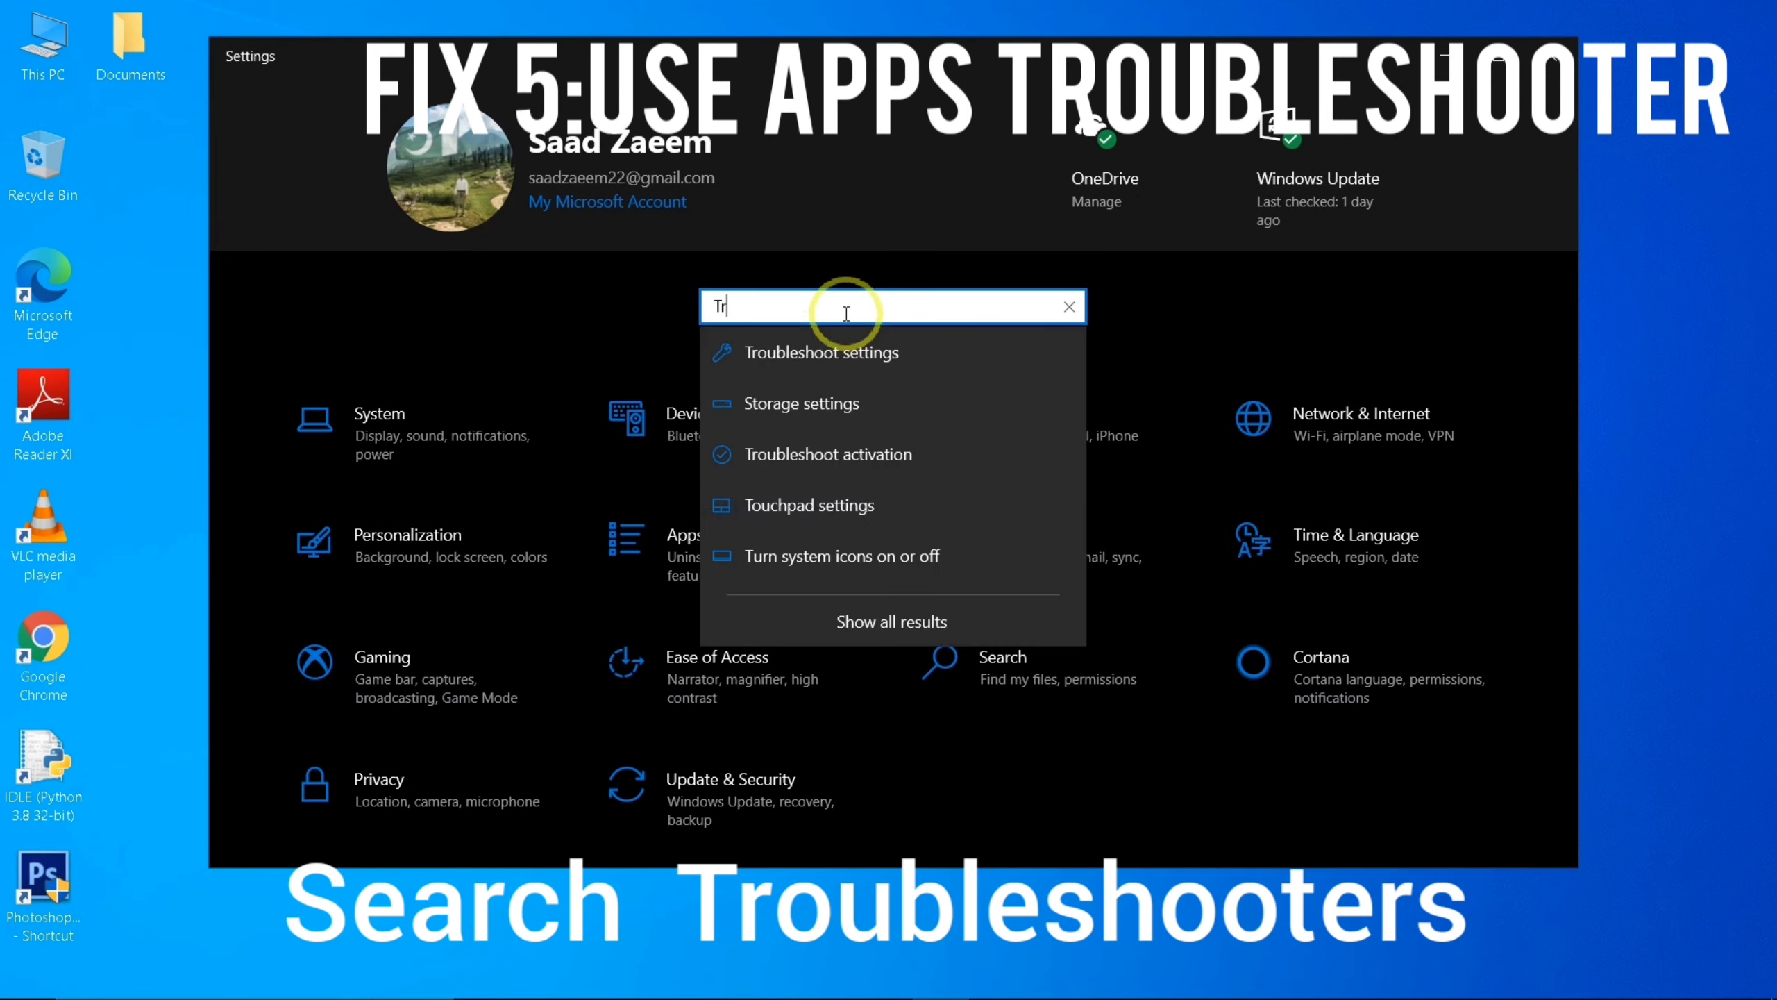
{"action": "type", "text": "roubleshoot"}
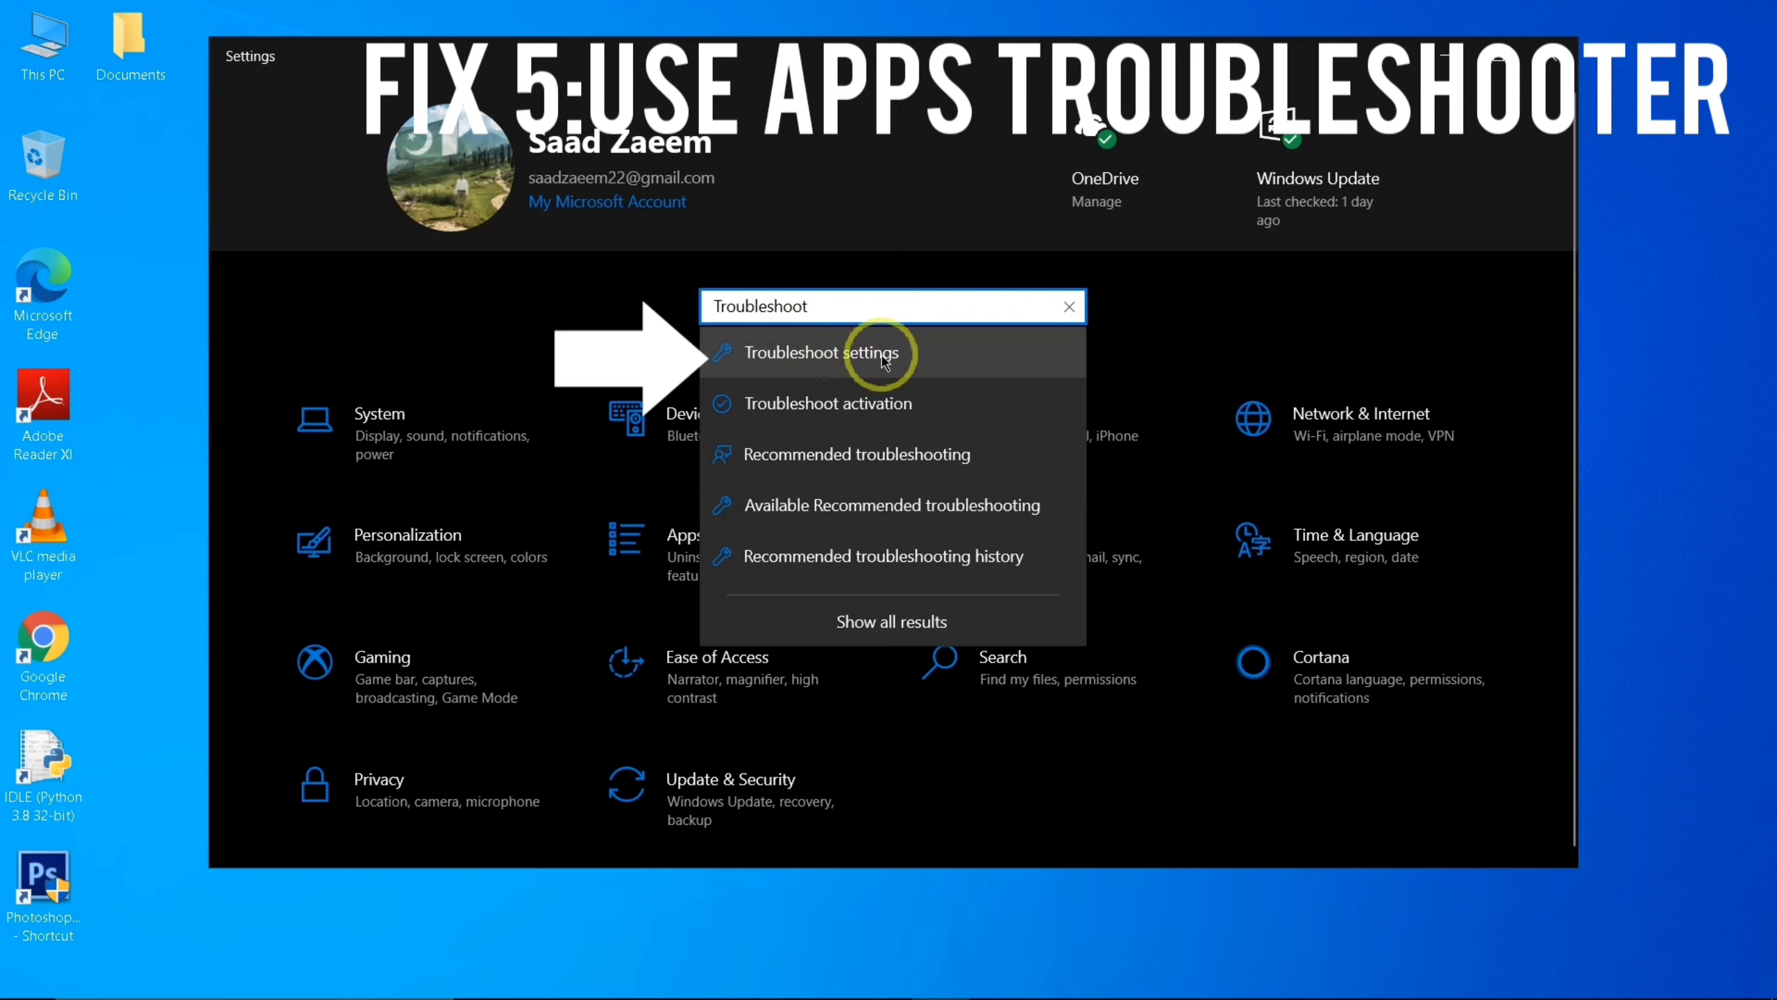
{"action": "left_click", "coordinate": [826, 353]}
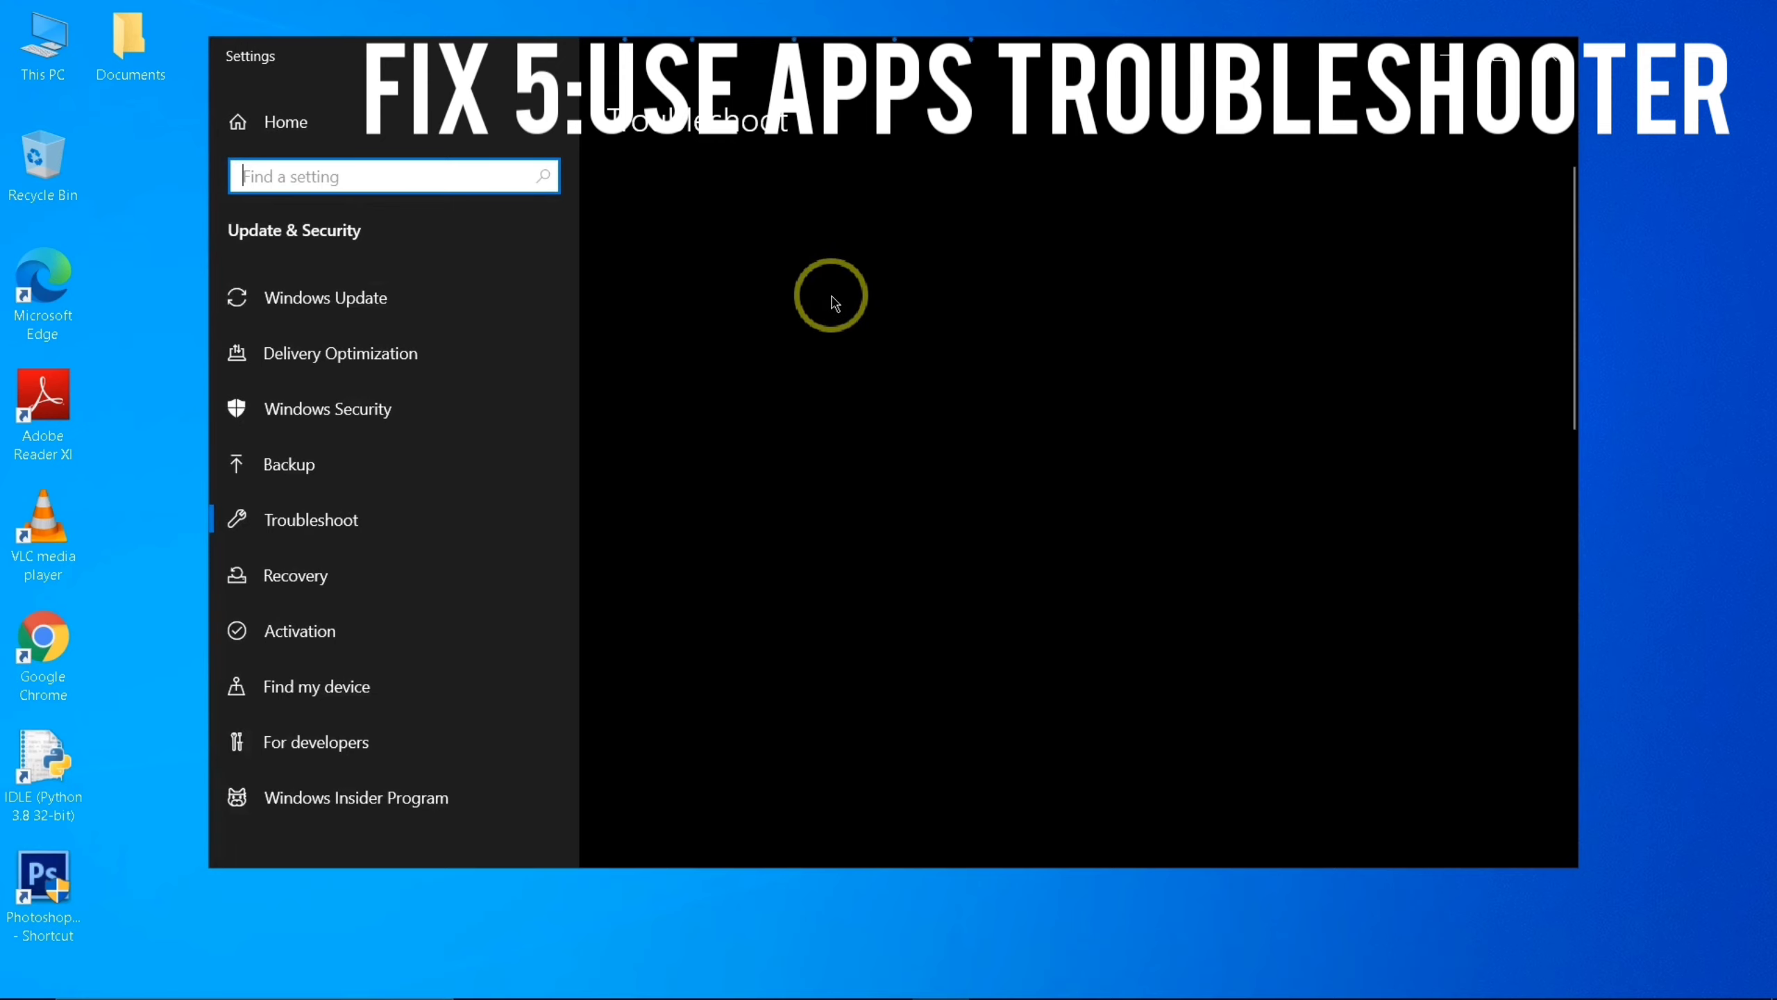
Run the Windows Store Apps troubleshooter, and close both the troubleshooter and the Settings window
{"action": "scroll", "coordinate": [880, 642], "scroll_direction": "down", "scroll_amount": 8}
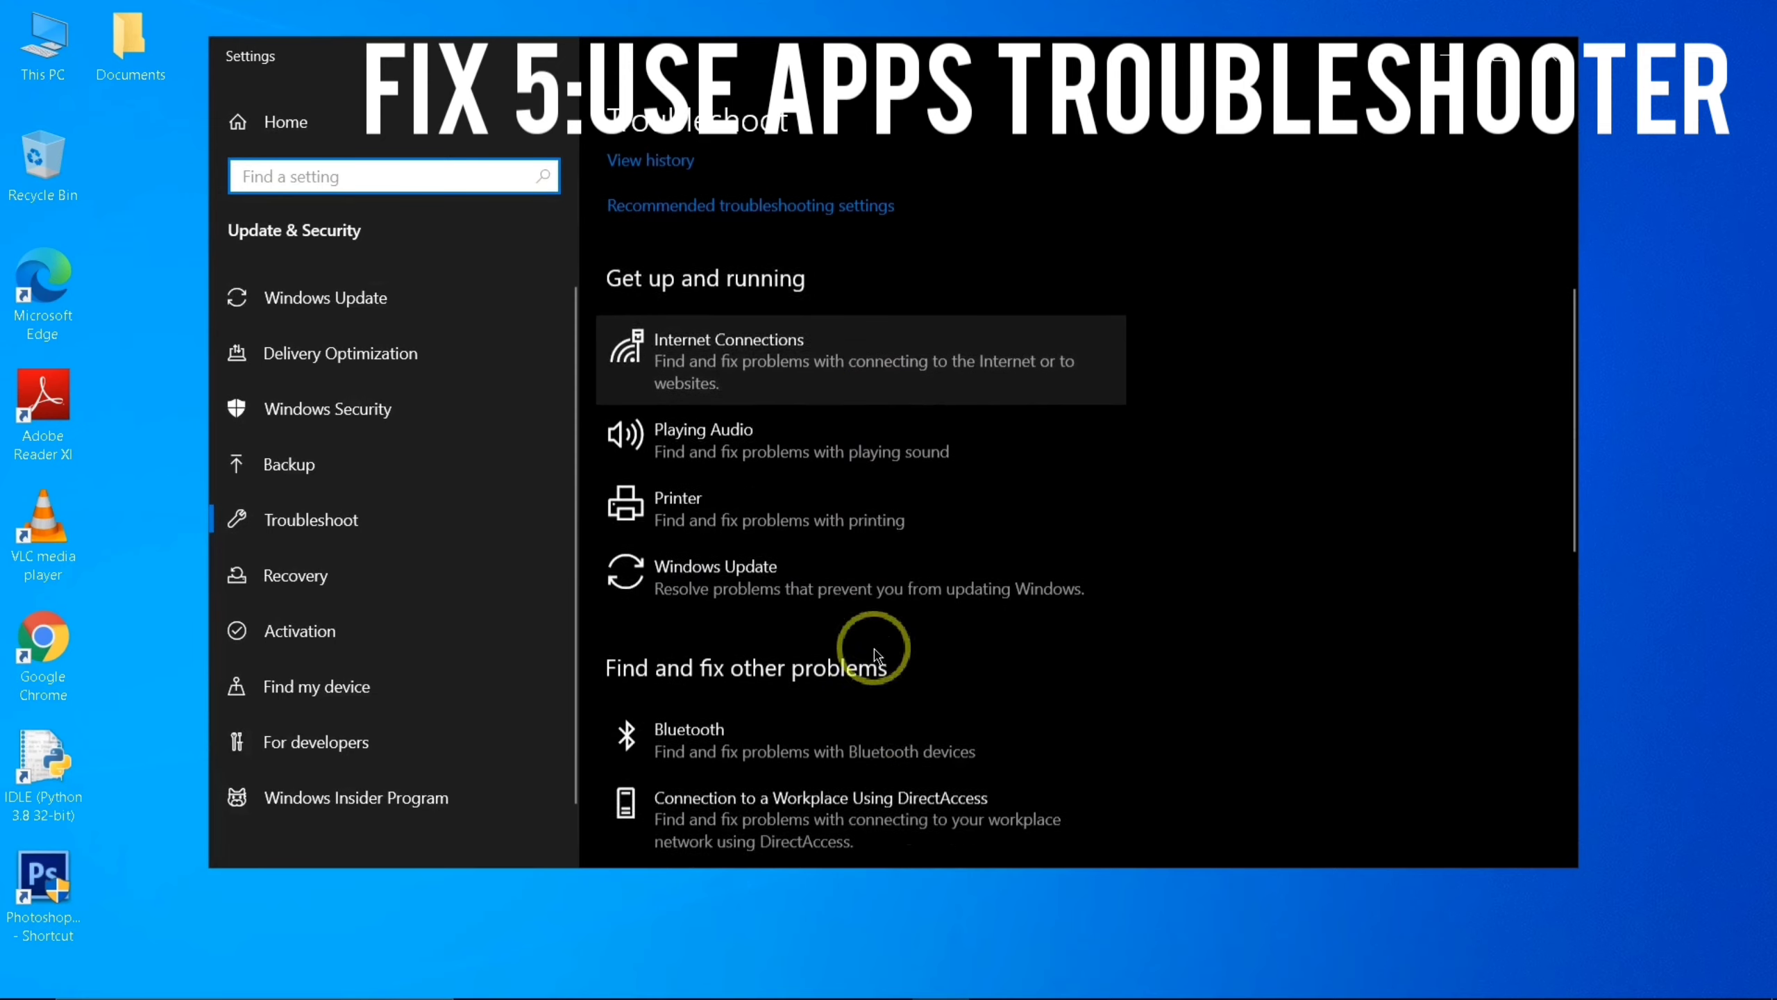
{"action": "scroll", "coordinate": [886, 644], "scroll_direction": "down", "scroll_amount": 6}
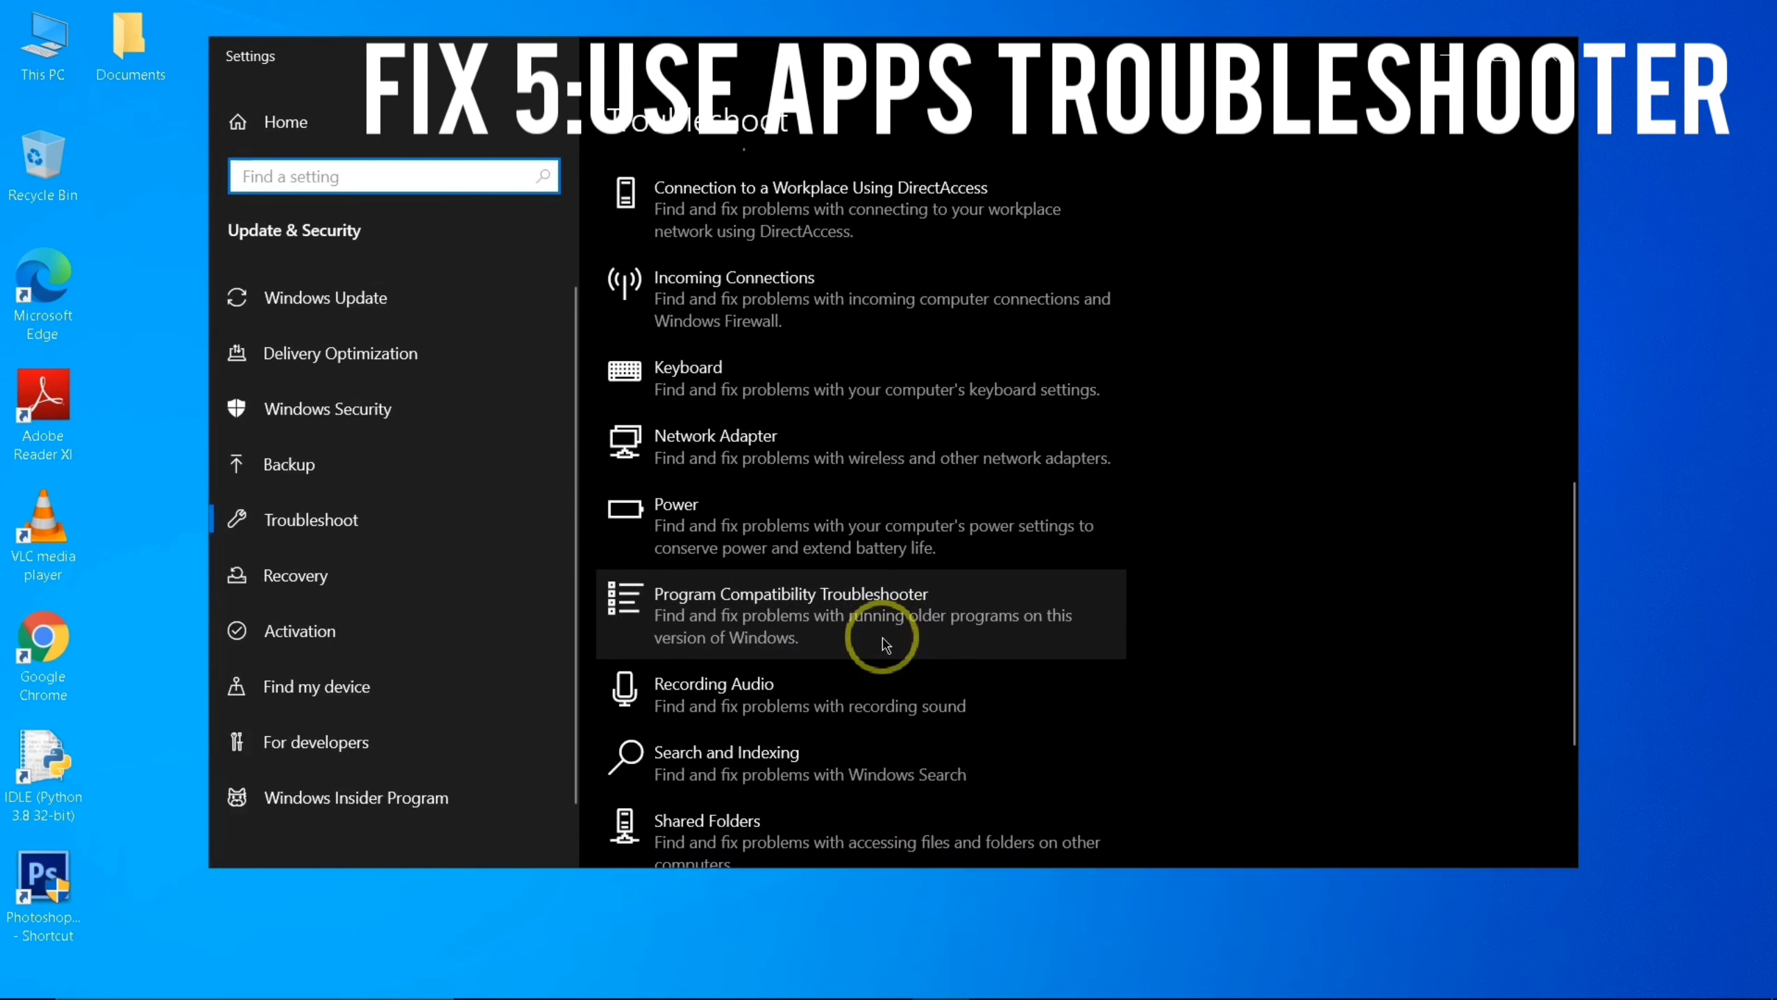
{"action": "scroll", "coordinate": [883, 644], "scroll_direction": "down", "scroll_amount": 3}
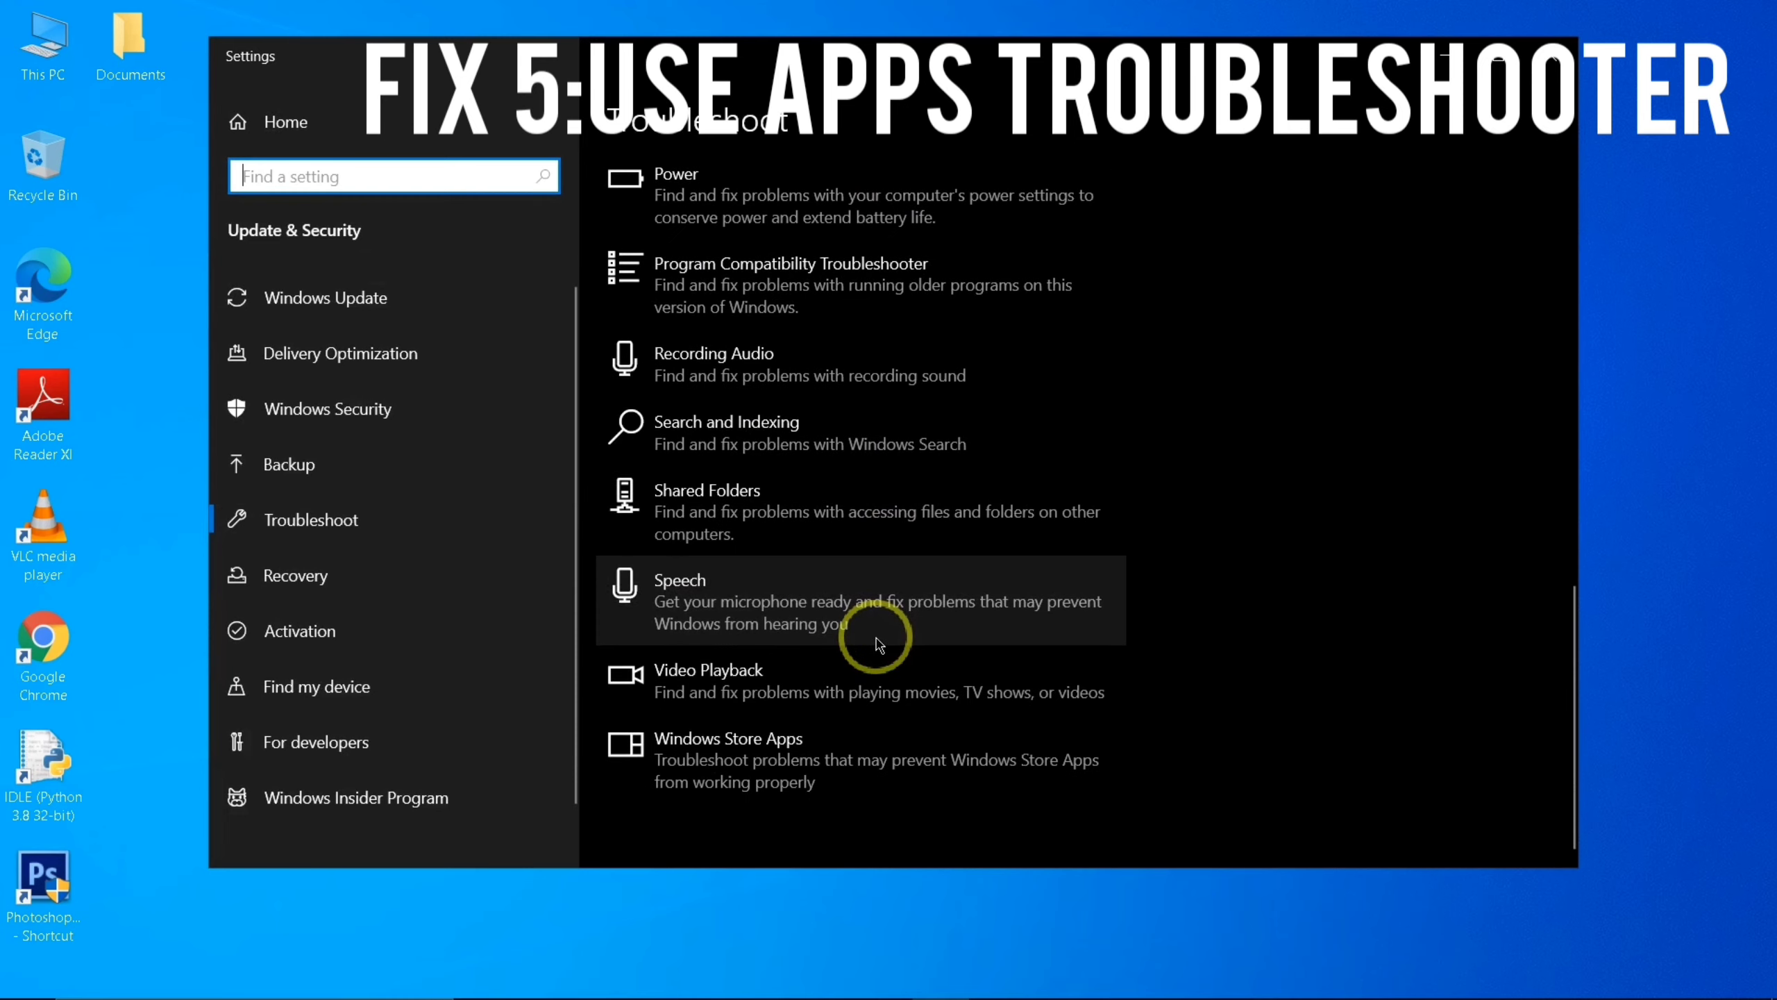
{"action": "left_click", "coordinate": [957, 769]}
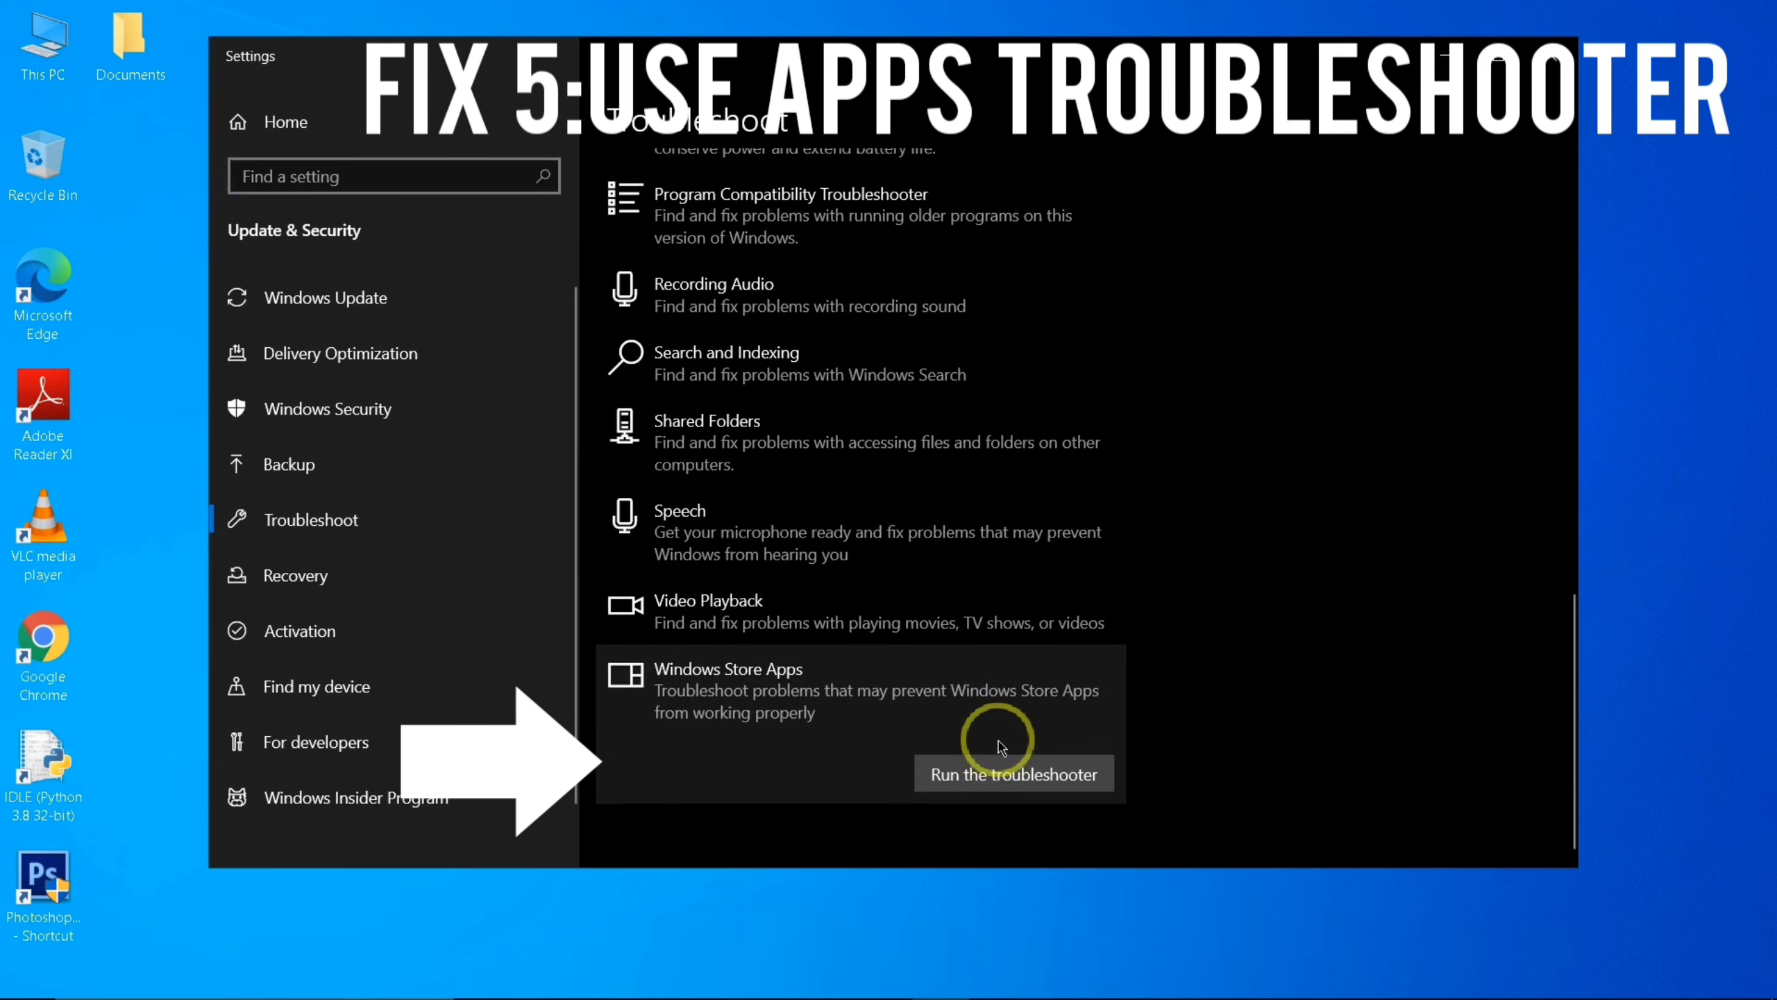
{"action": "left_click", "coordinate": [994, 774]}
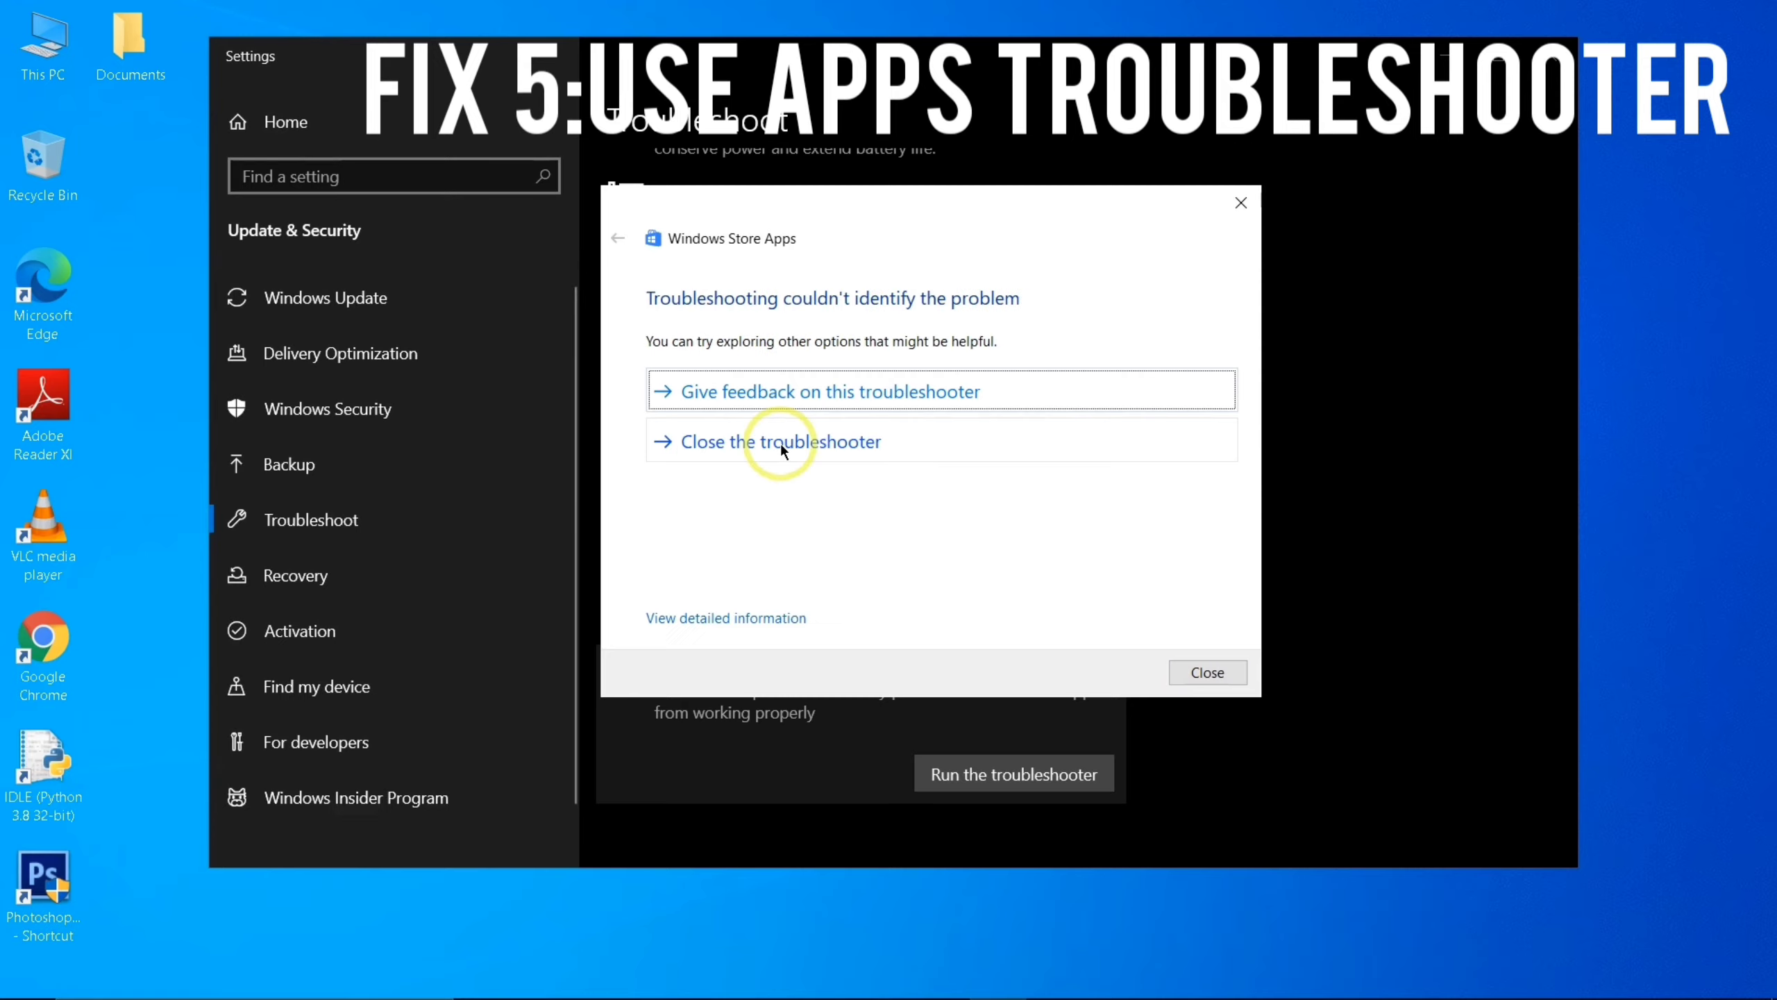
{"action": "left_click", "coordinate": [724, 441]}
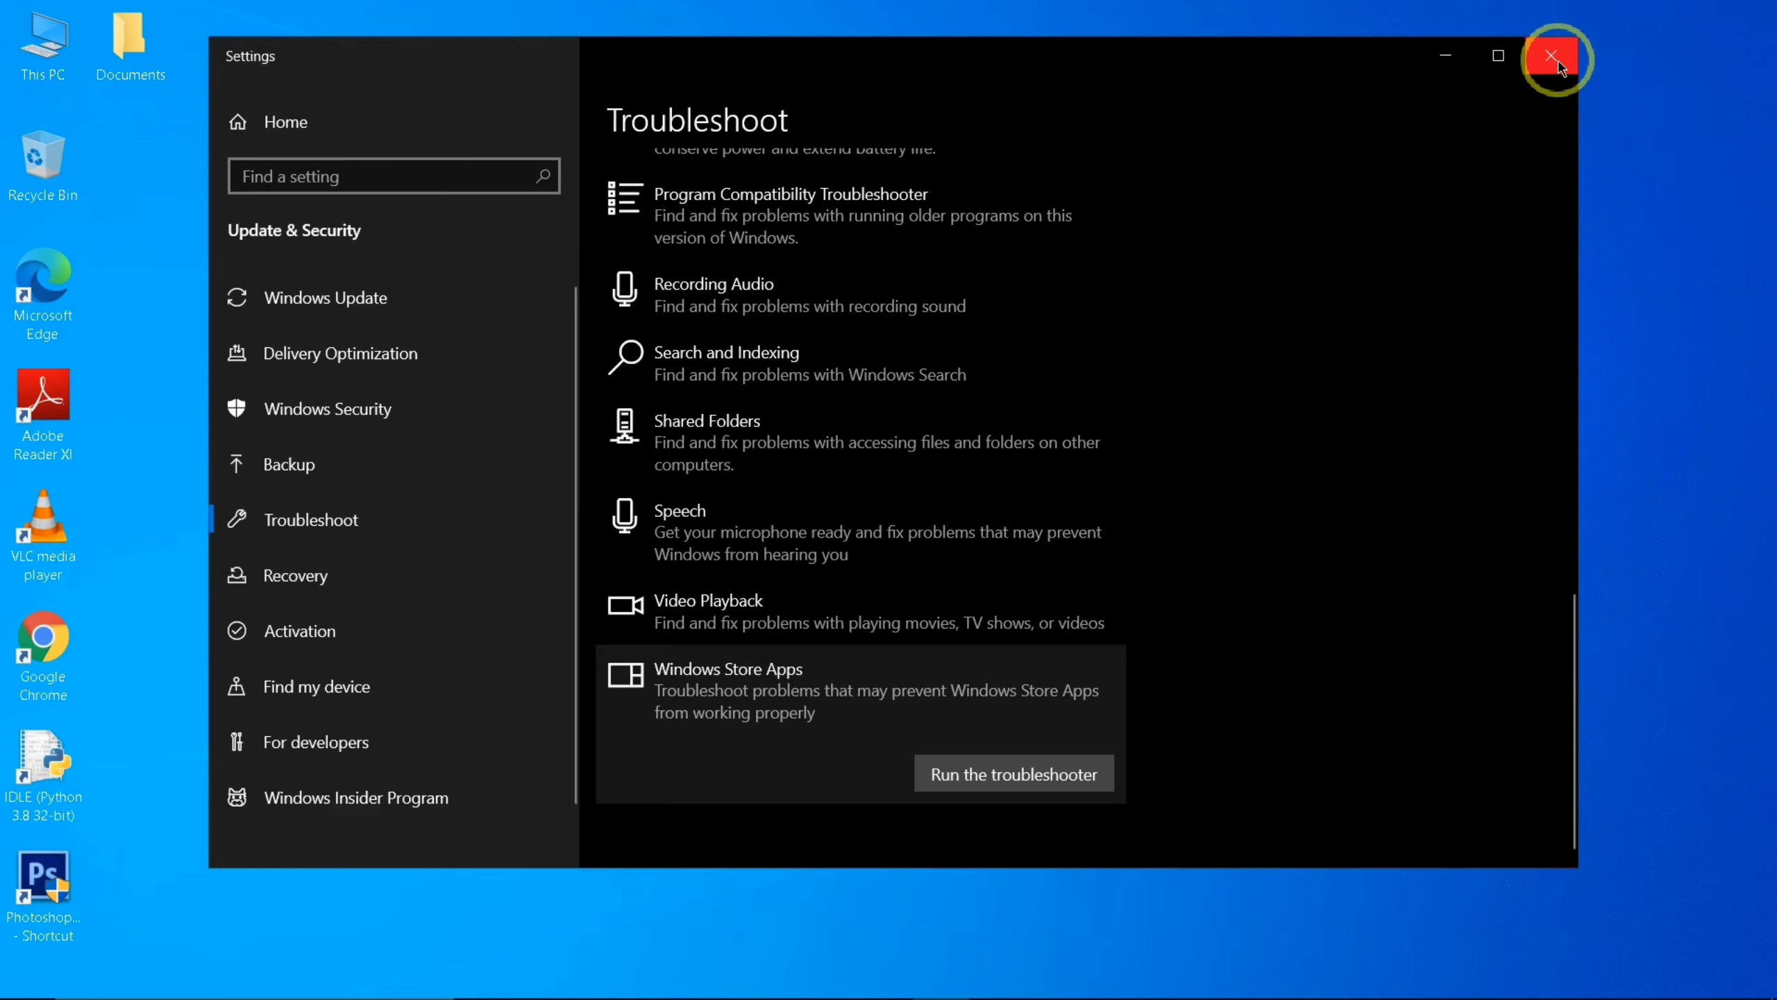
{"action": "left_click", "coordinate": [1552, 57]}
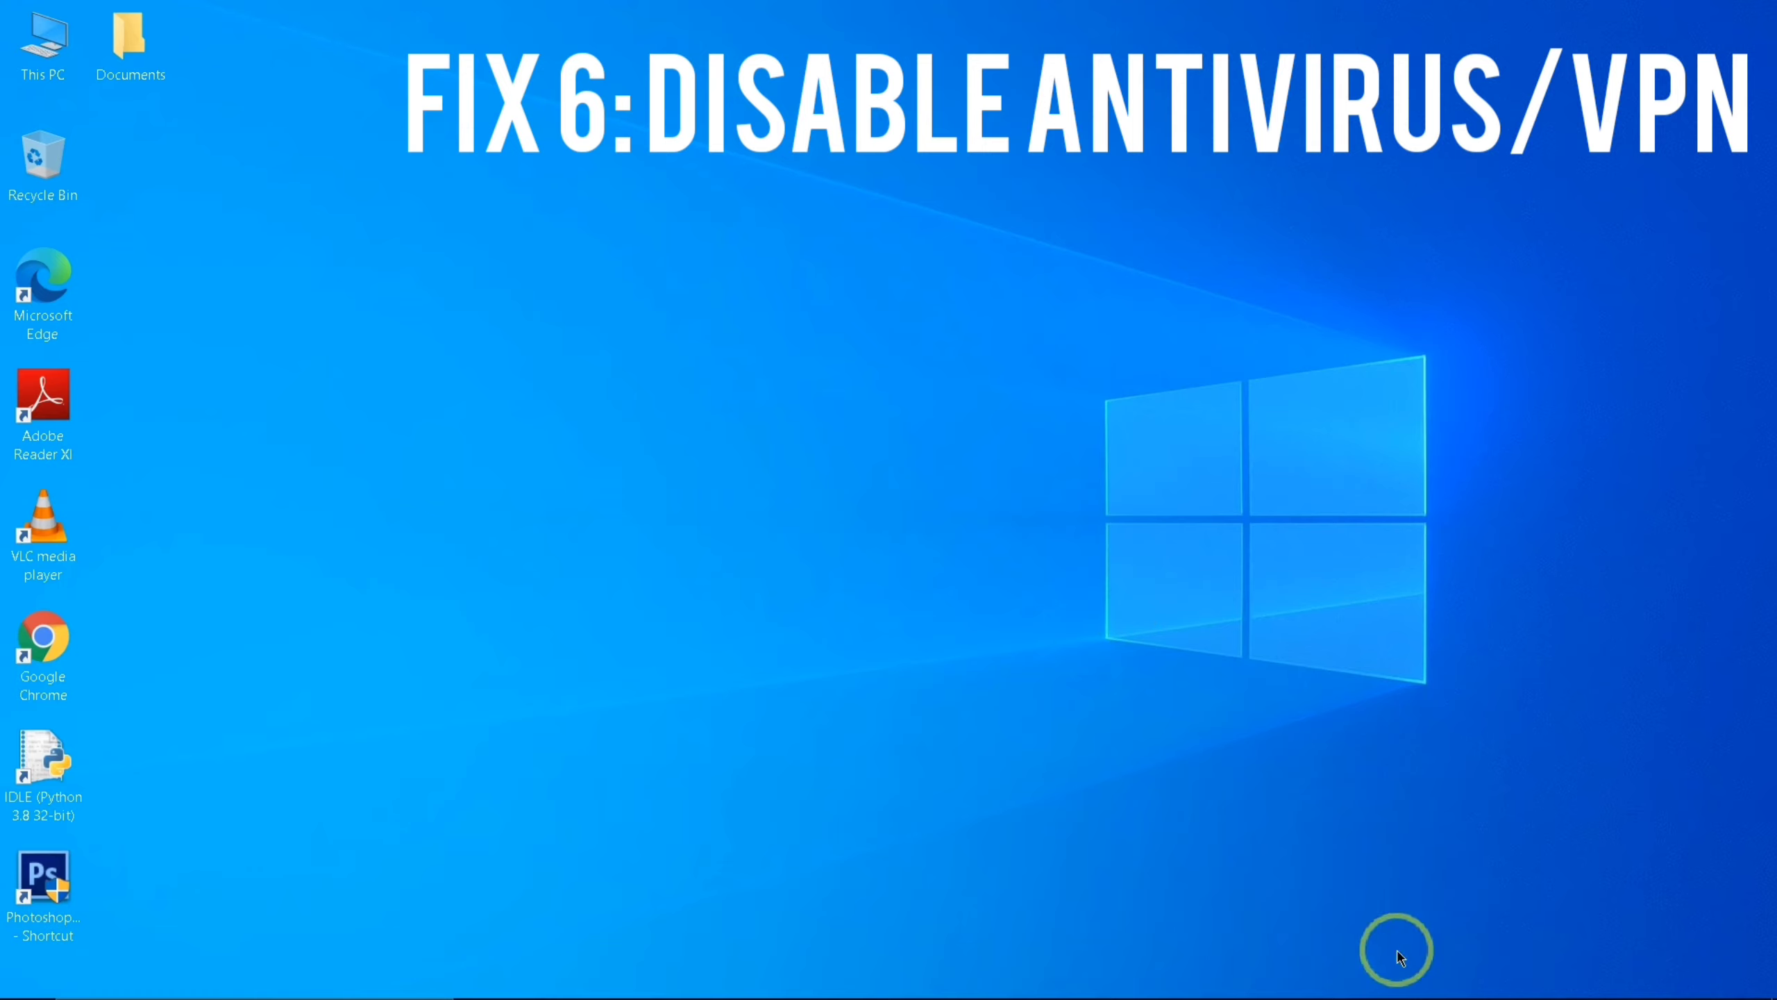
Turn off real-time protection in the virus & threat protection settings of Windows Security, and refresh the desktop
{"action": "left_click", "coordinate": [1463, 976]}
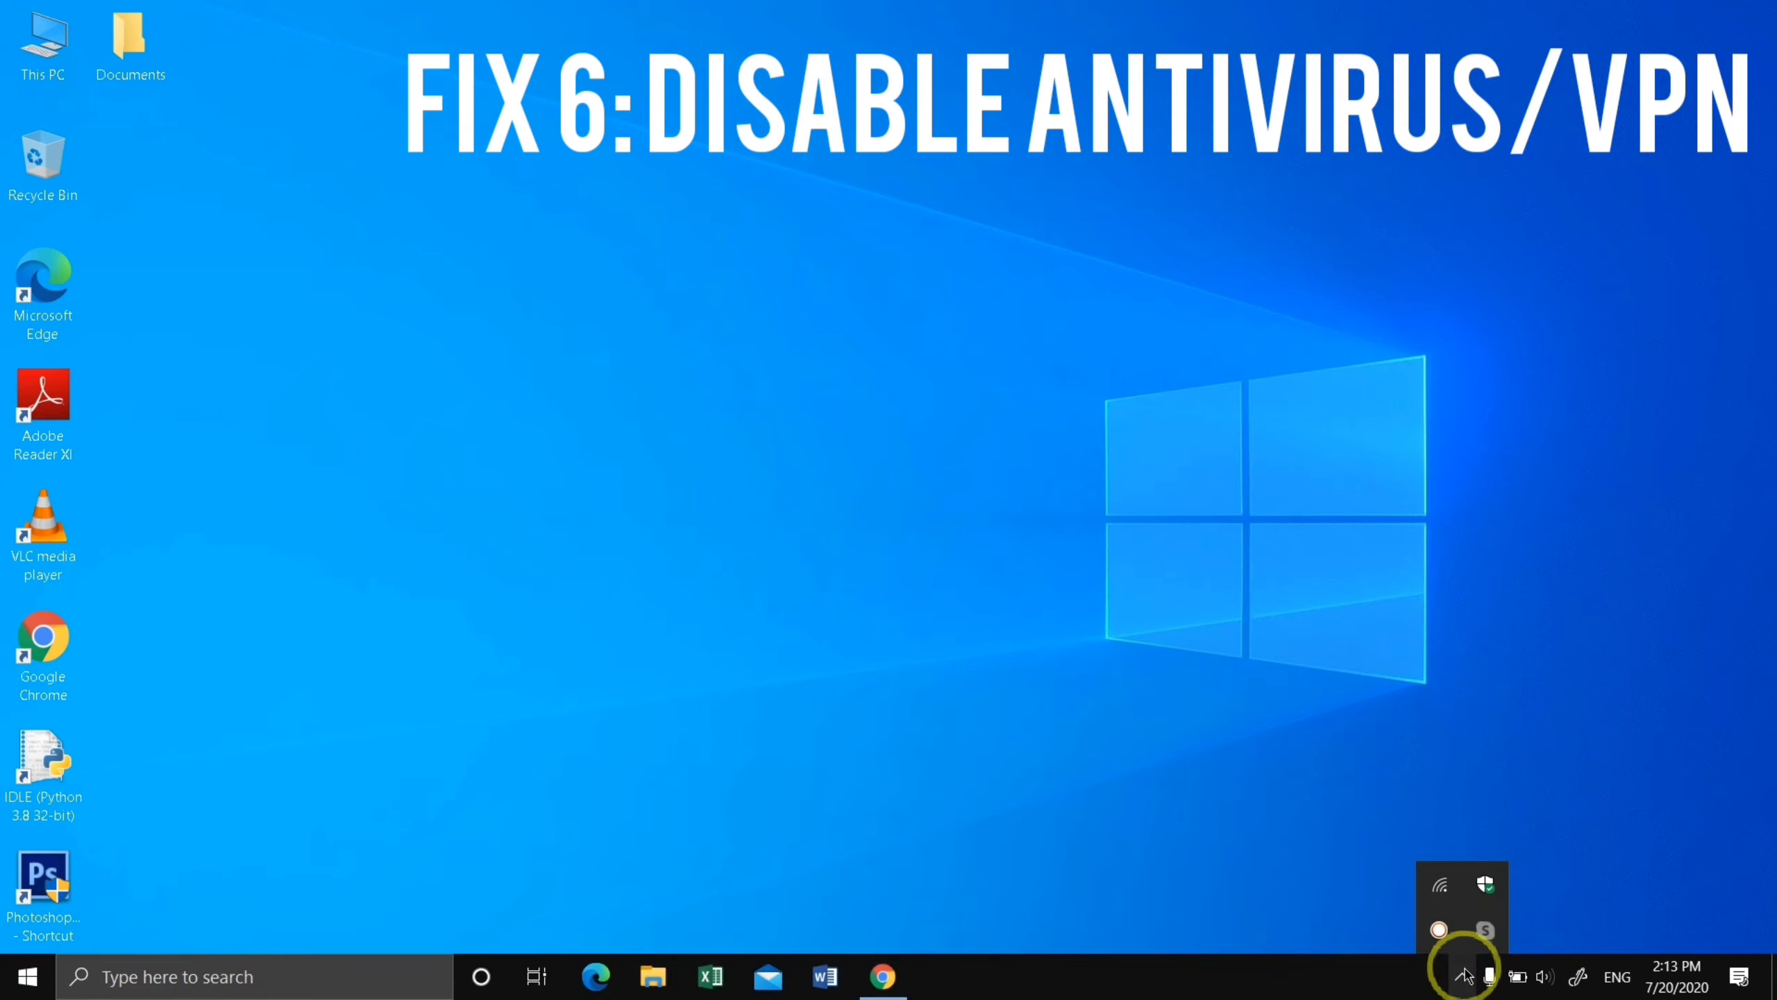
{"action": "left_click", "coordinate": [1485, 880]}
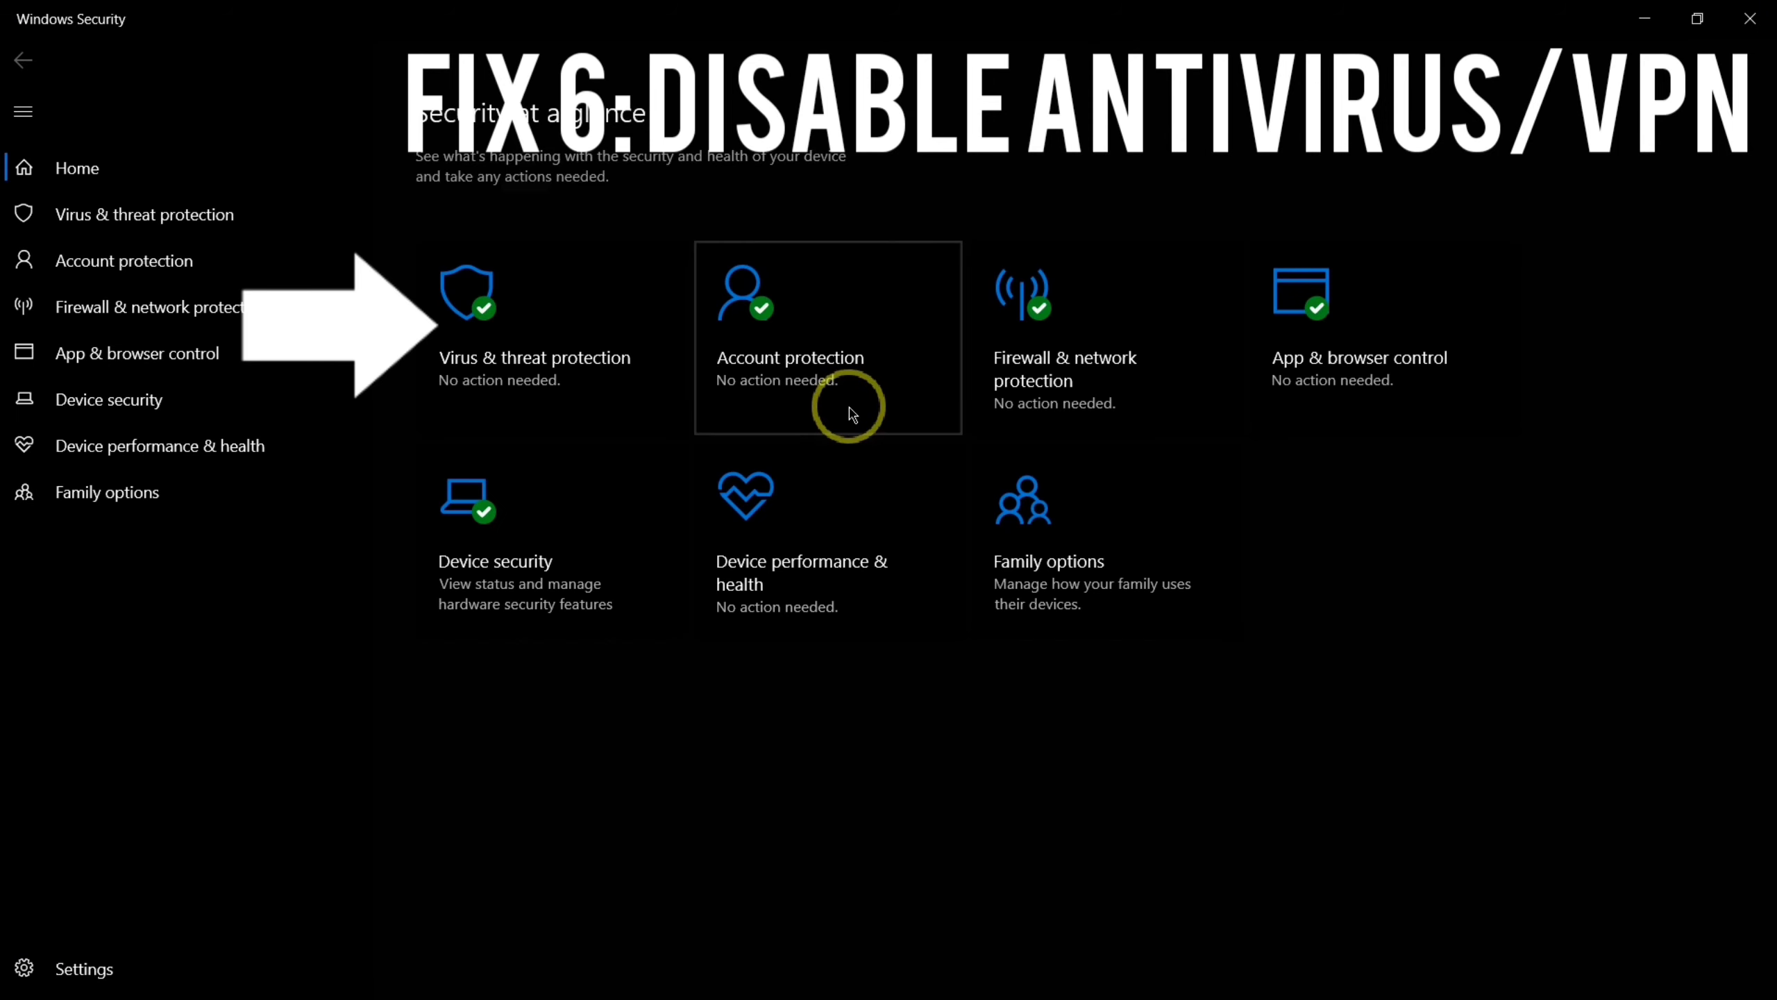
{"action": "left_click", "coordinate": [526, 359]}
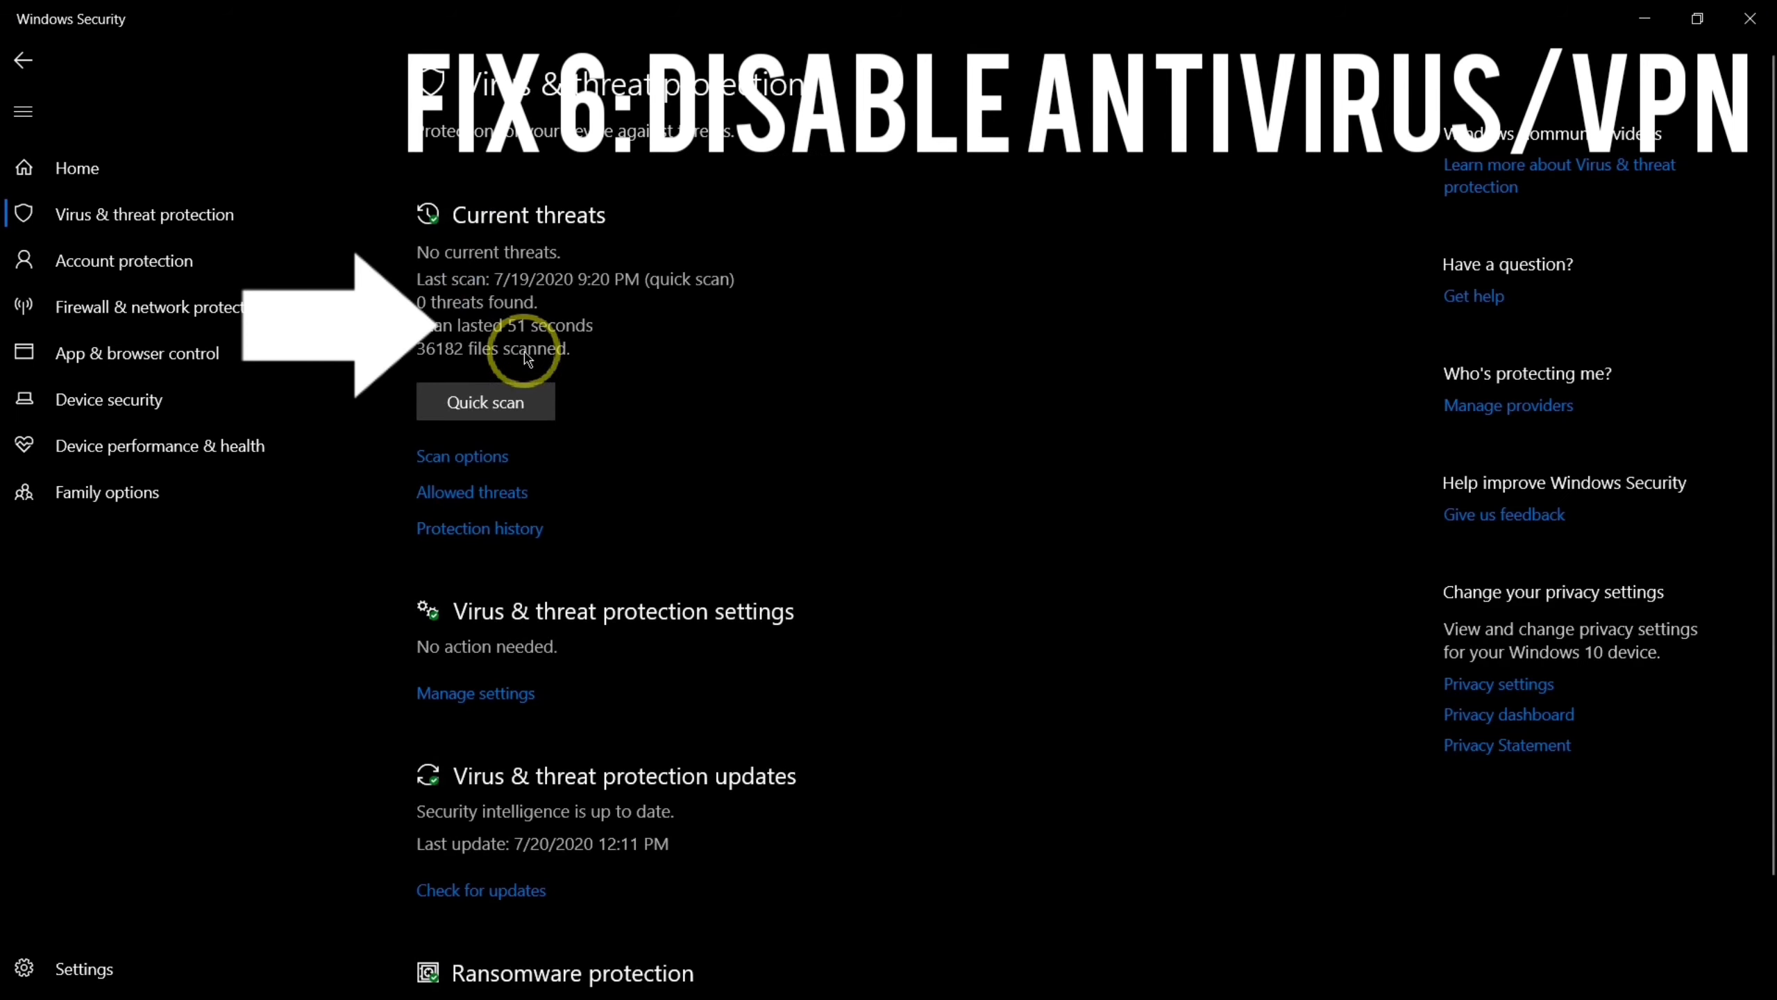
{"action": "scroll", "coordinate": [532, 329], "scroll_direction": "down", "scroll_amount": 1}
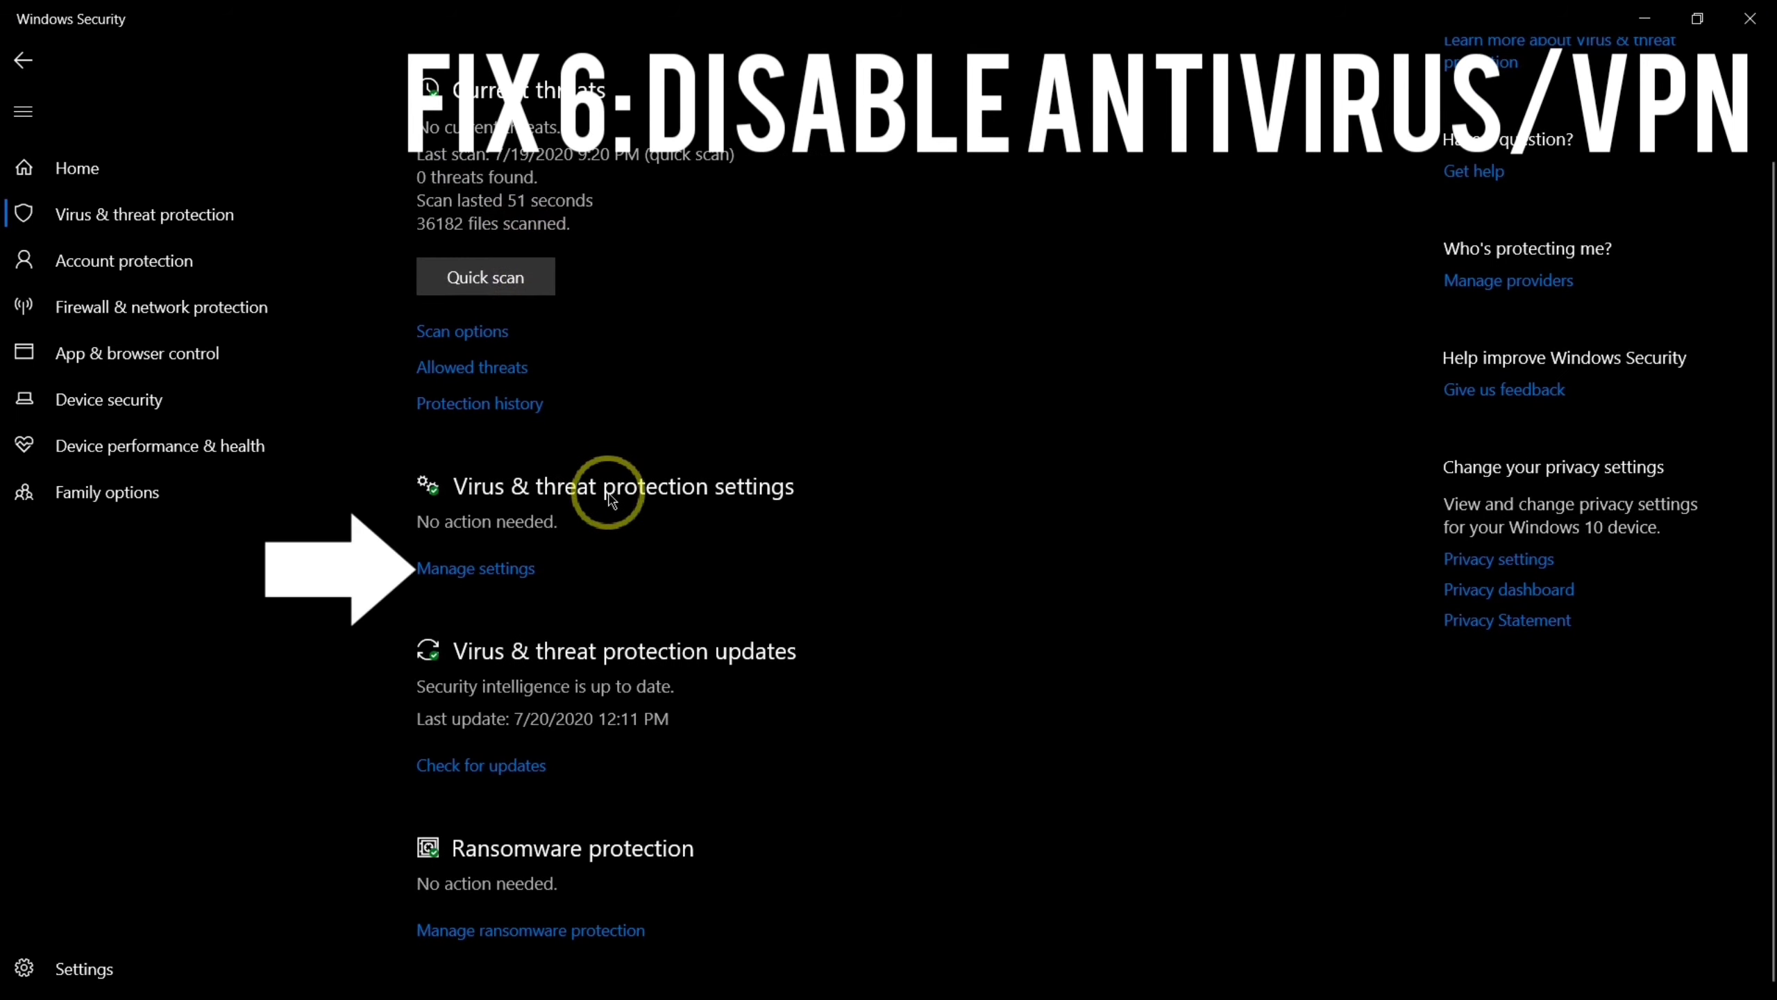
{"action": "left_click", "coordinate": [523, 569]}
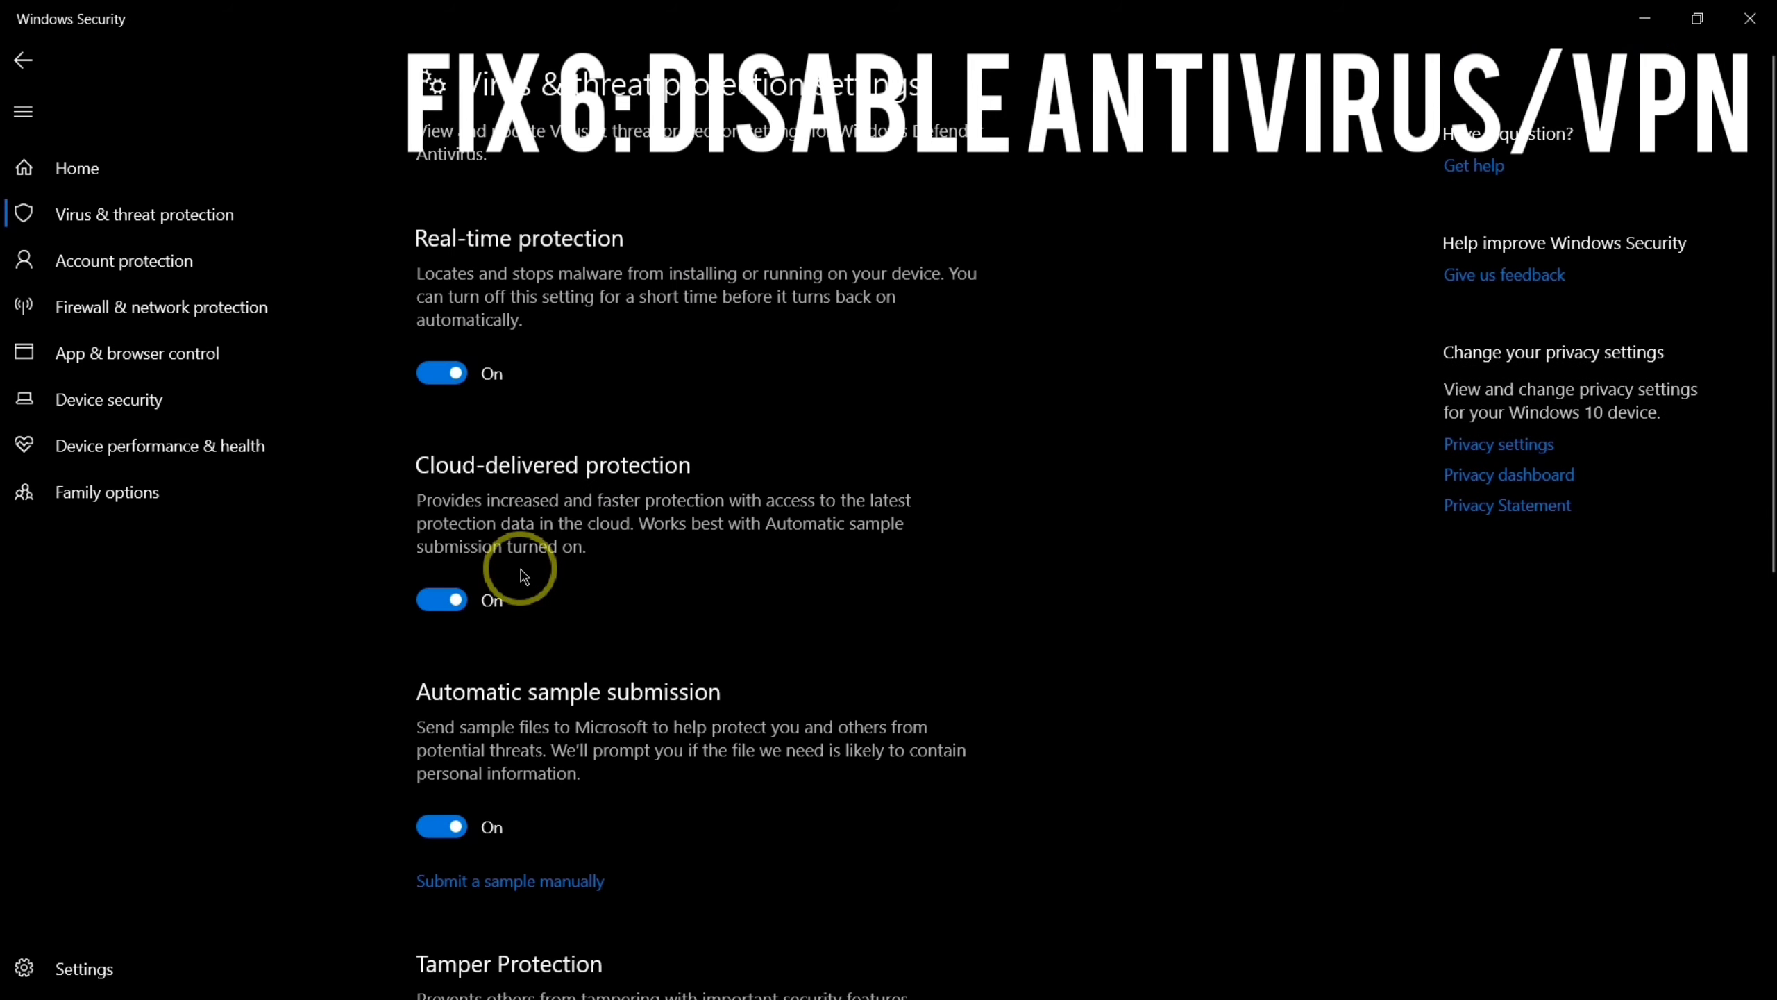
{"action": "left_click", "coordinate": [428, 370]}
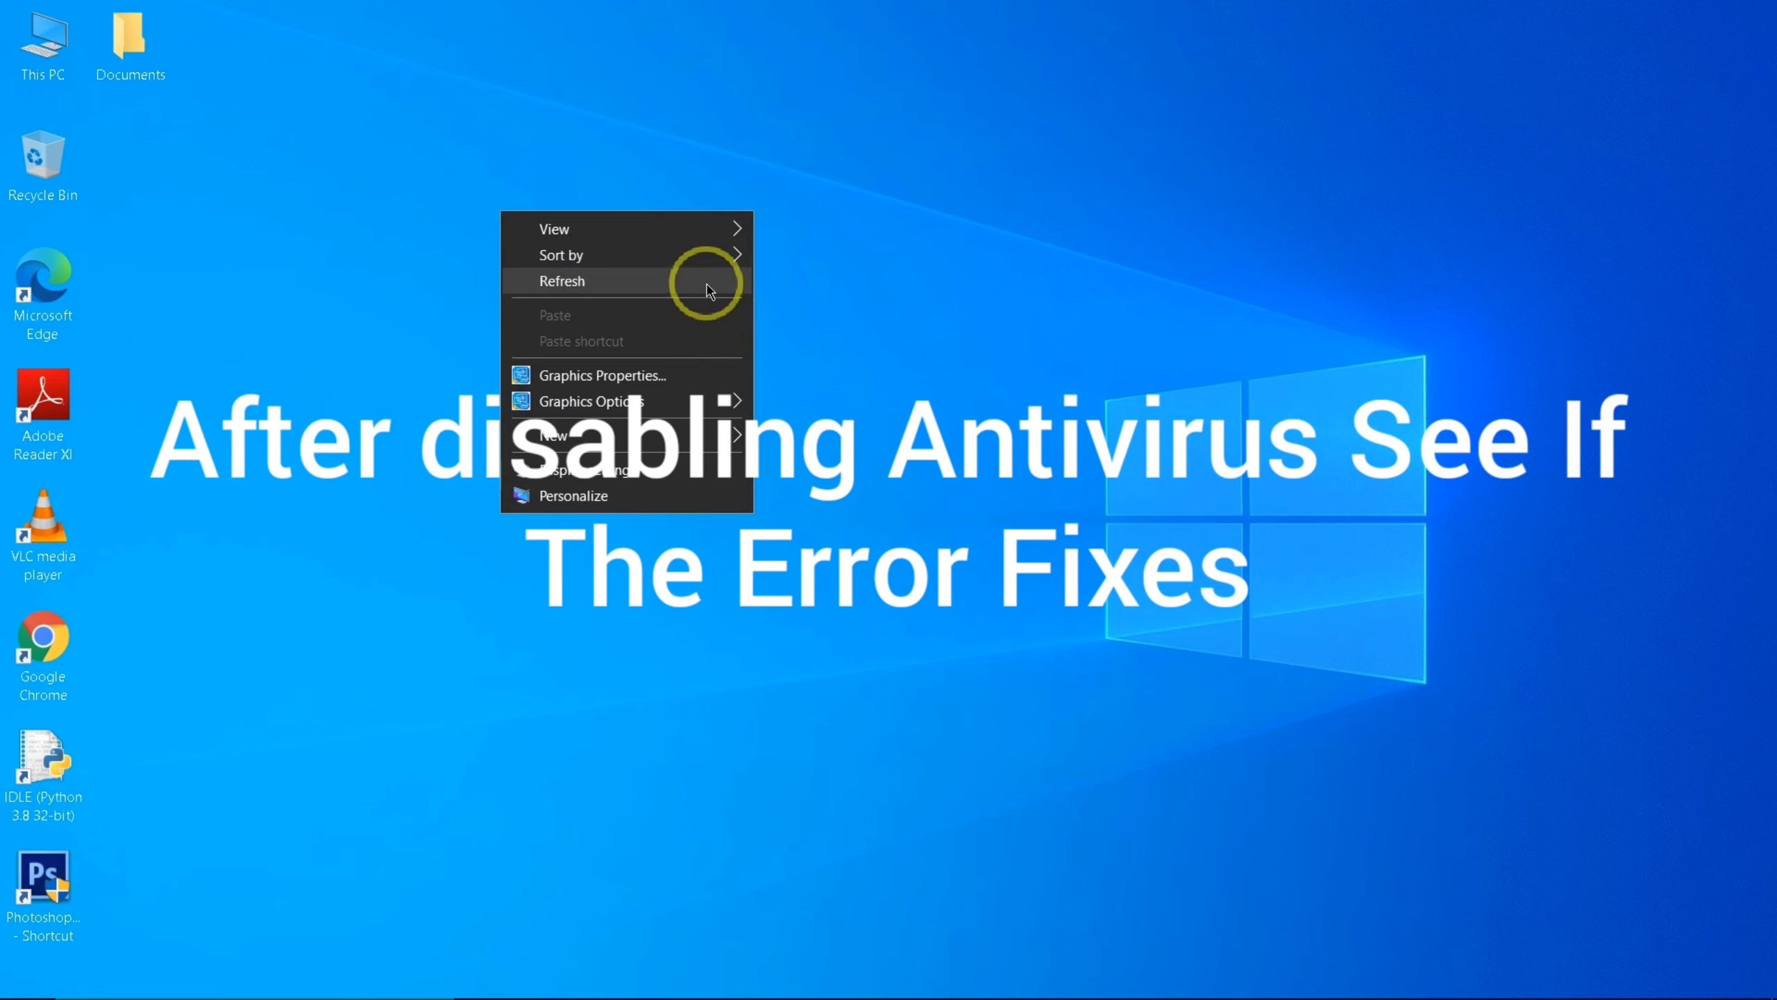
{"action": "left_click", "coordinate": [706, 280]}
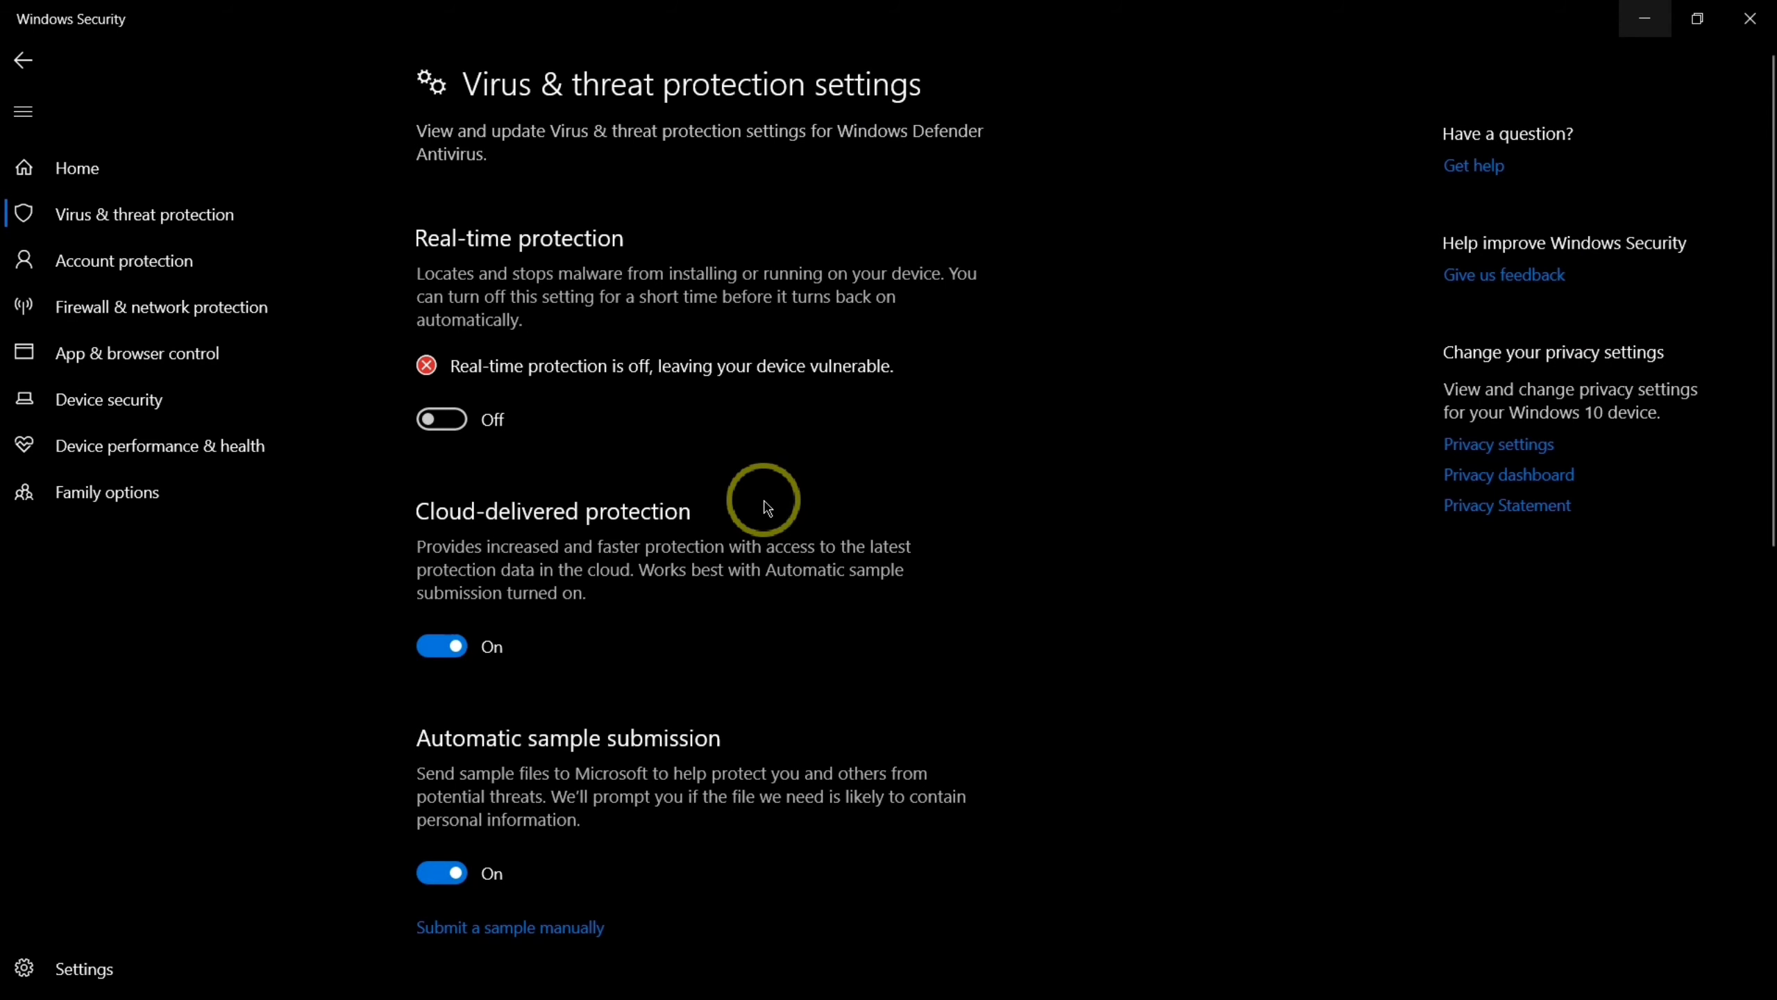
Turn real-time protection back on and close Windows Security, refreshing the desktop
{"action": "left_click", "coordinate": [435, 418]}
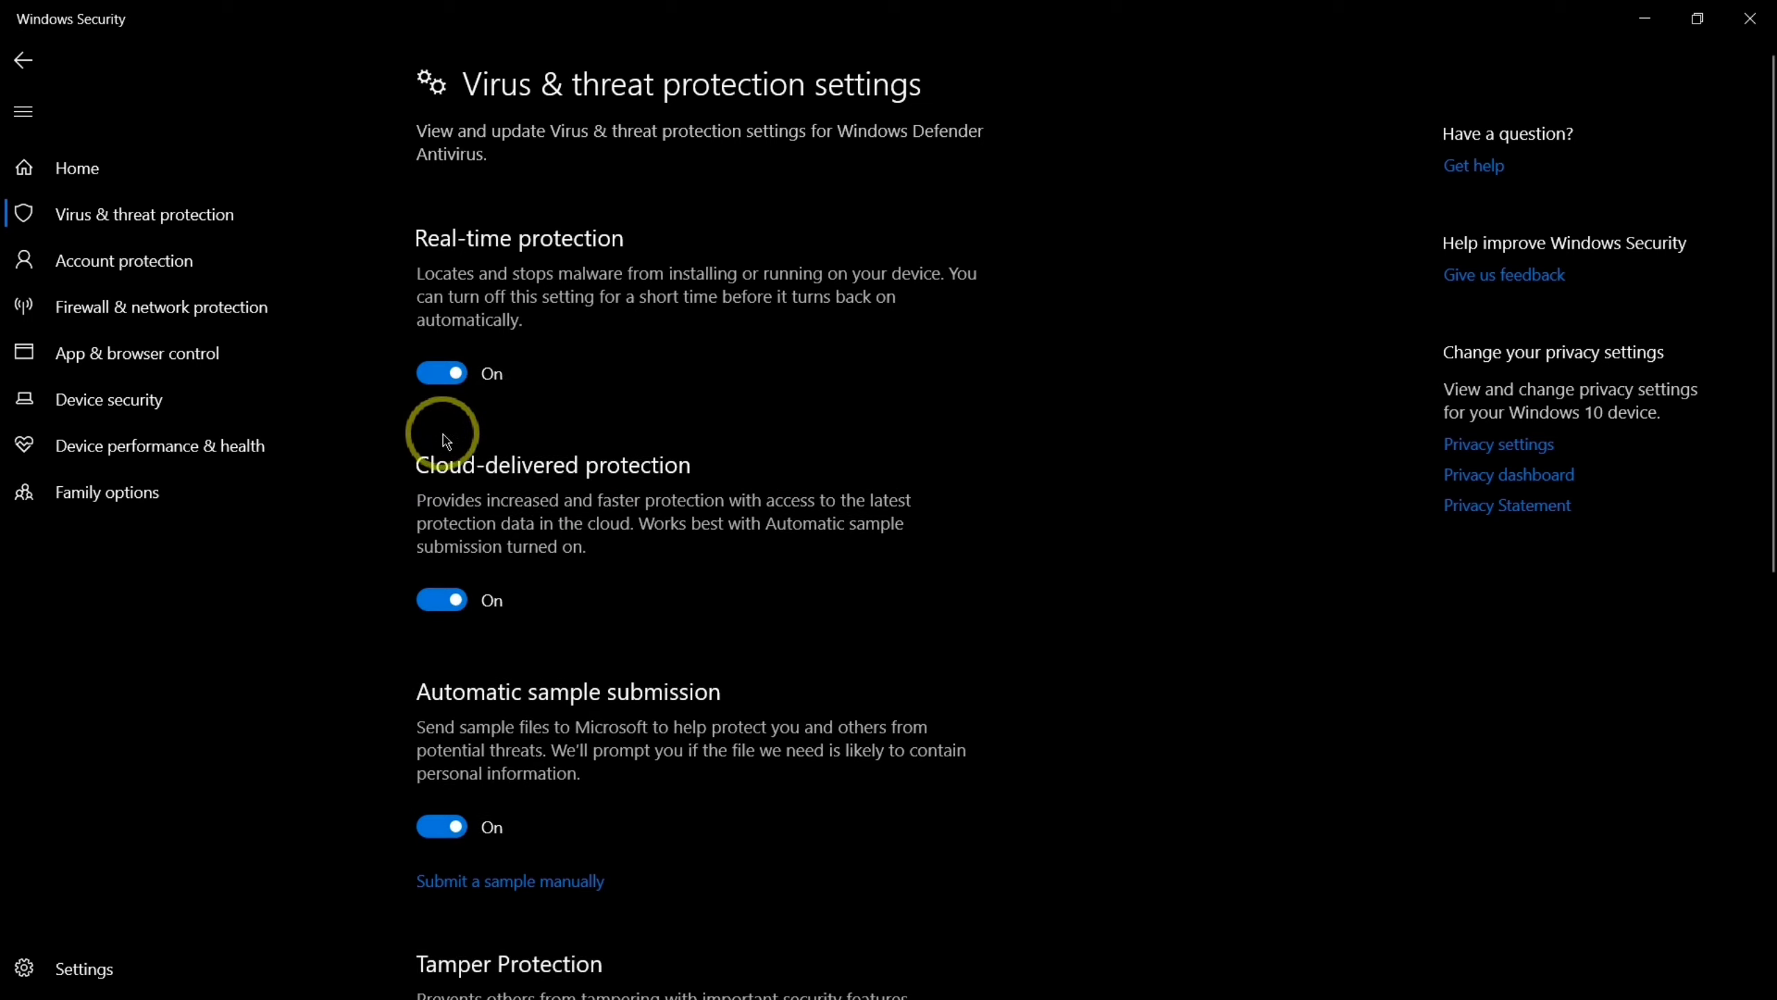
{"action": "left_click", "coordinate": [1749, 18]}
{"action": "right_click", "coordinate": [473, 386]}
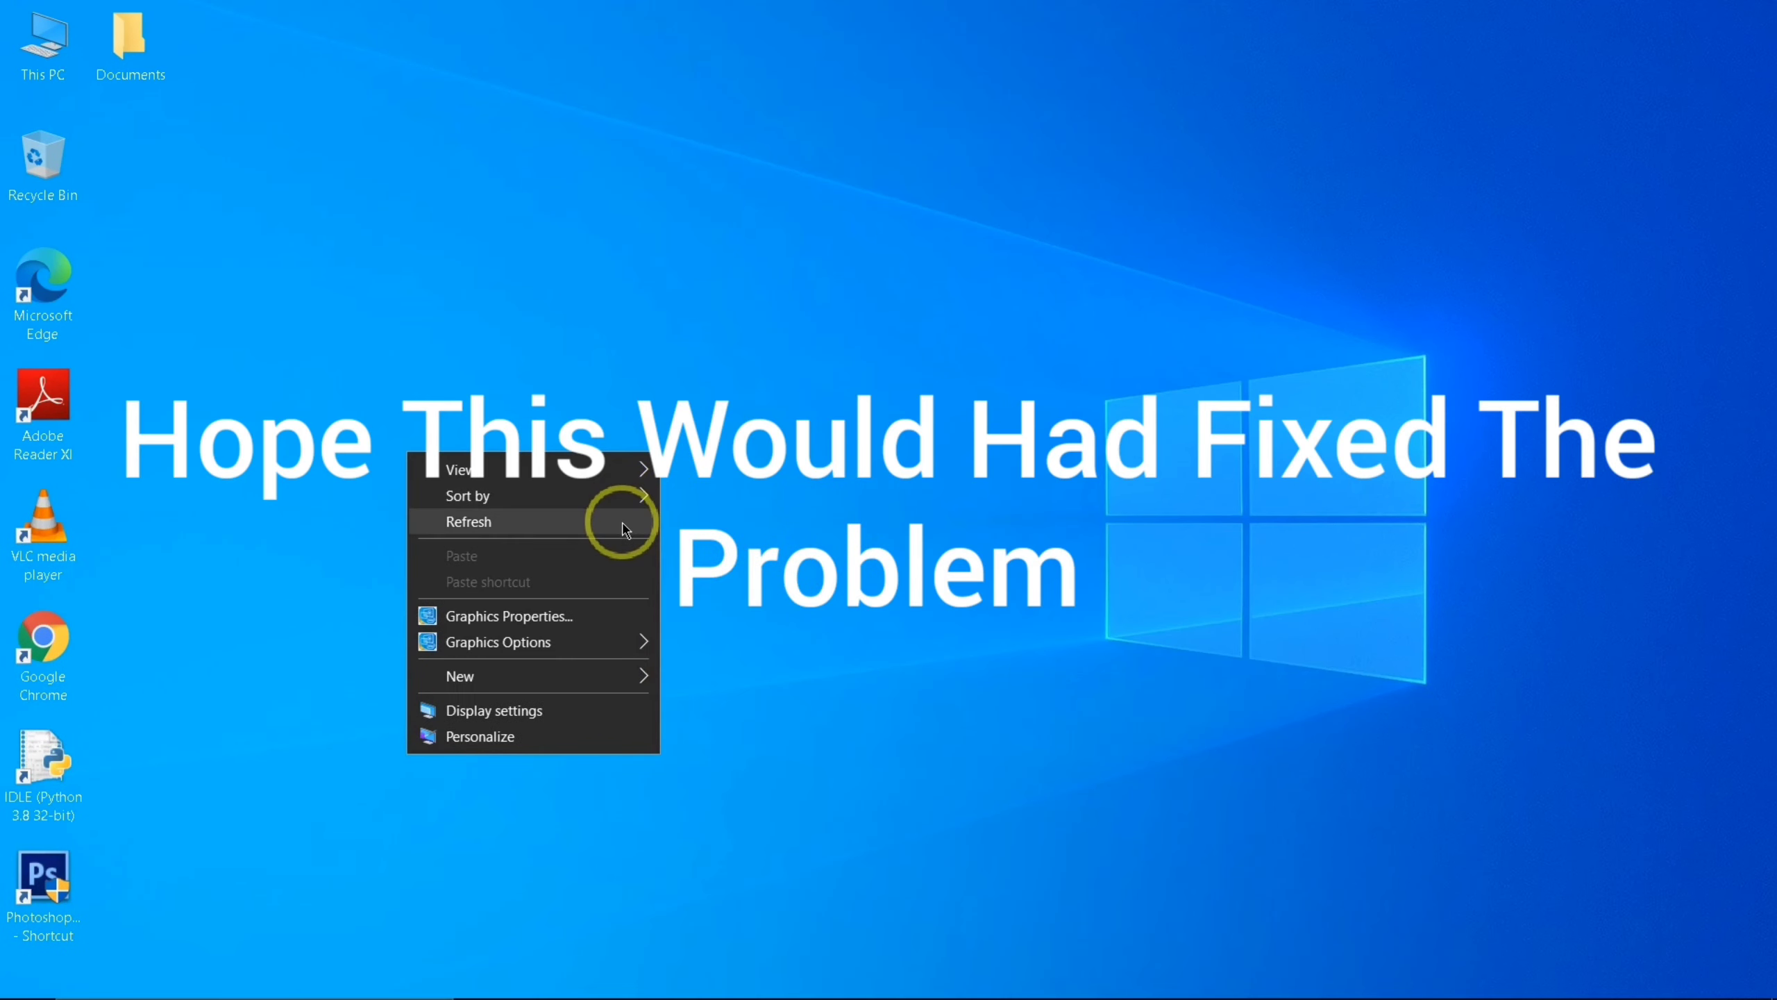
{"action": "left_click", "coordinate": [623, 517]}
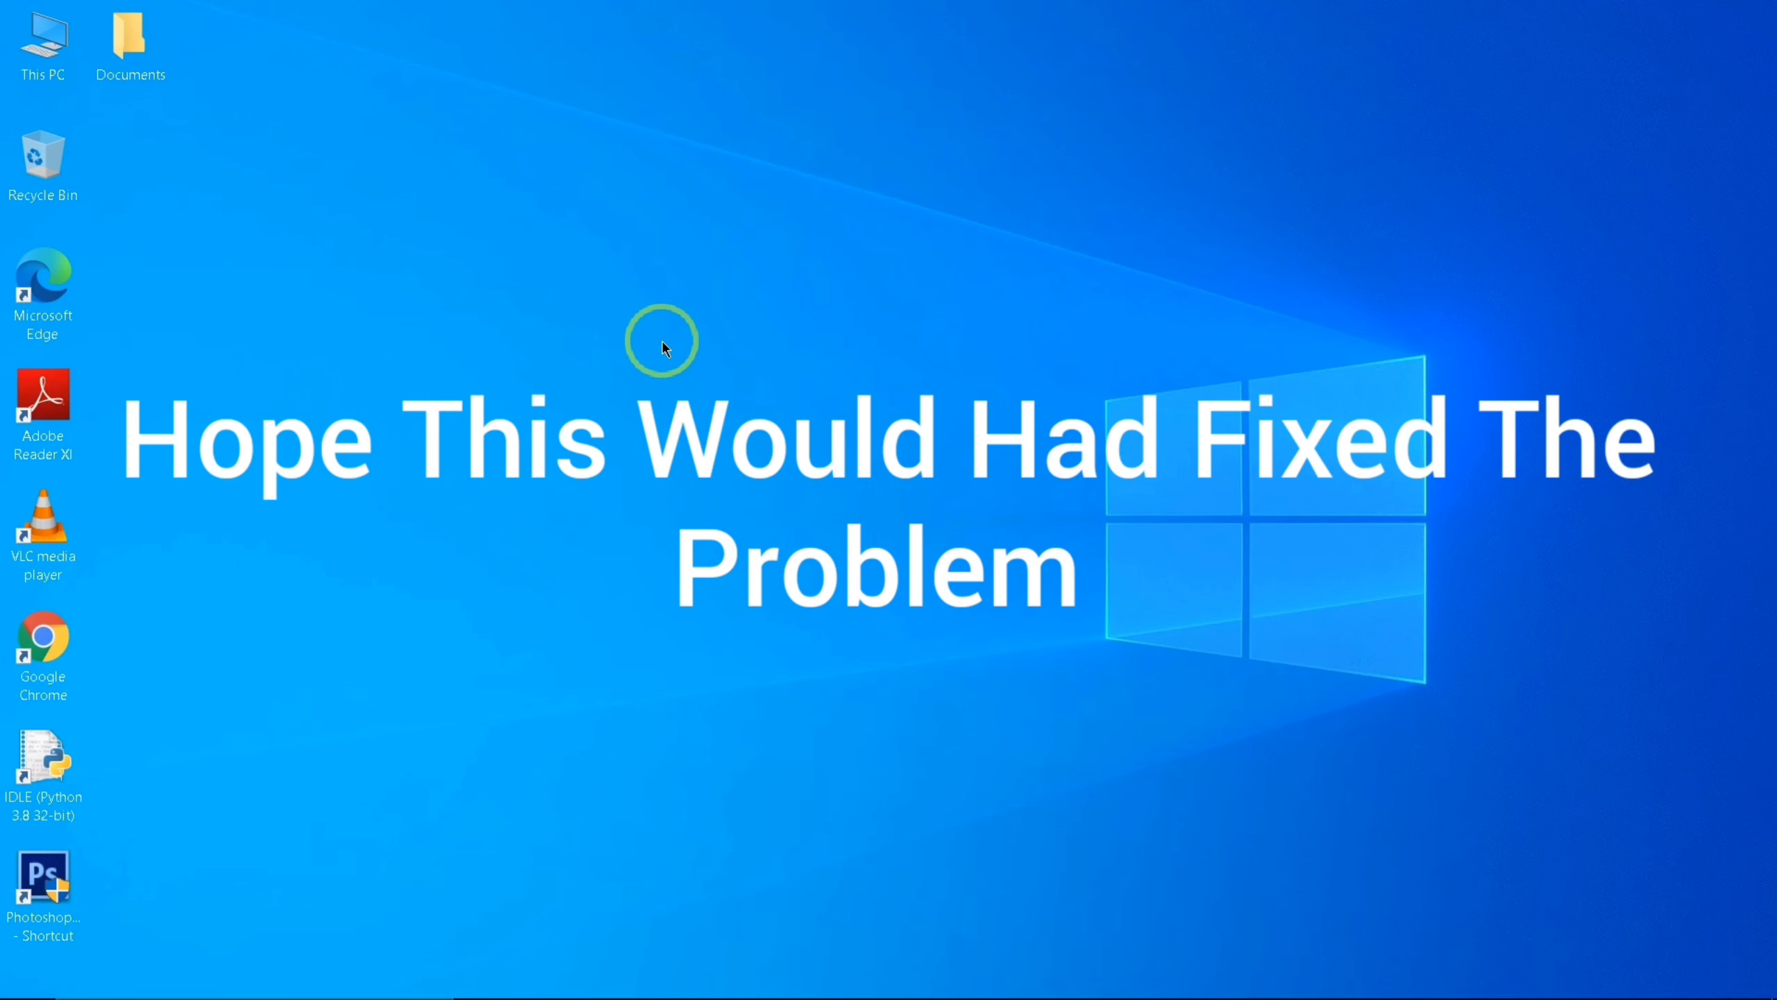